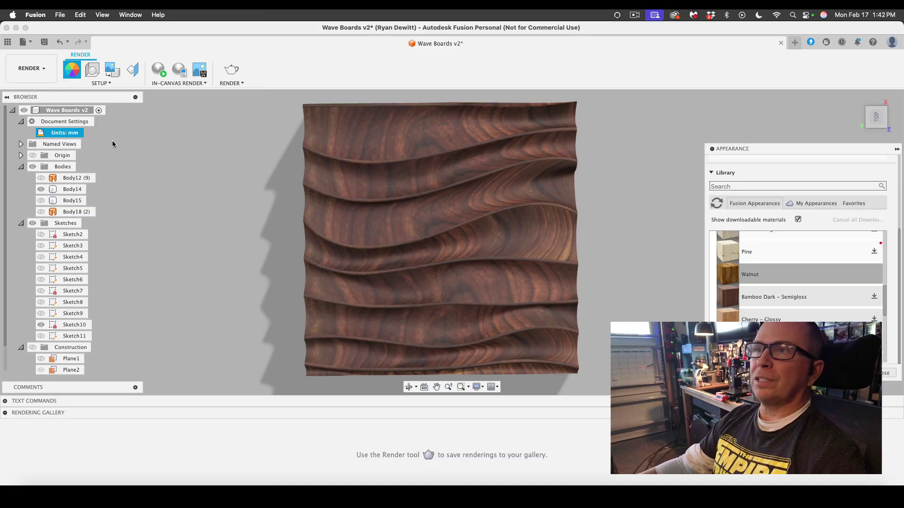
# Step: Switch to the Design workspace and hide Body14
pyautogui.click(28, 69)
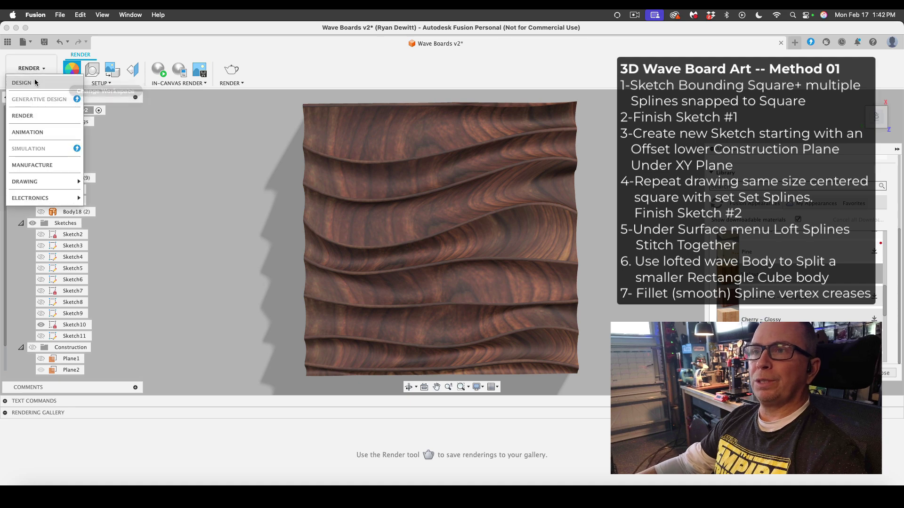
pyautogui.click(22, 83)
pyautogui.click(41, 189)
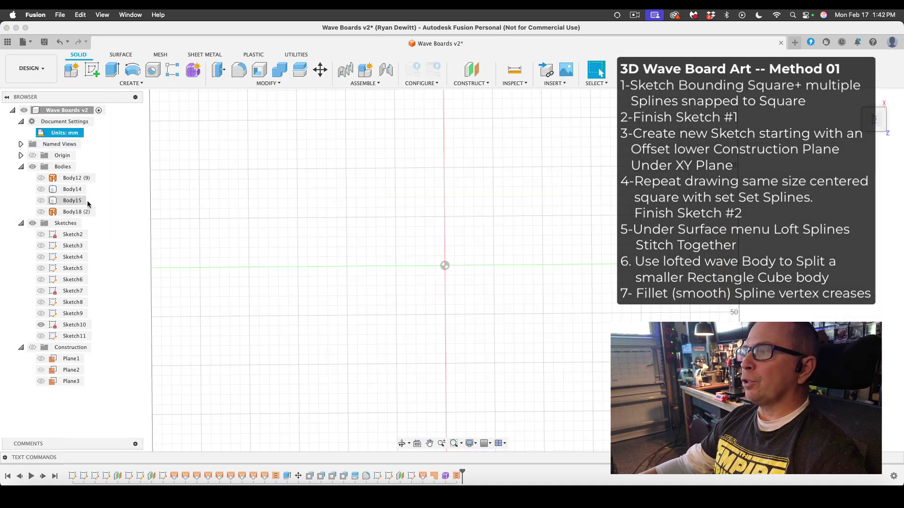
# Step: Start a new sketch on the XY origin plane
pyautogui.click(133, 83)
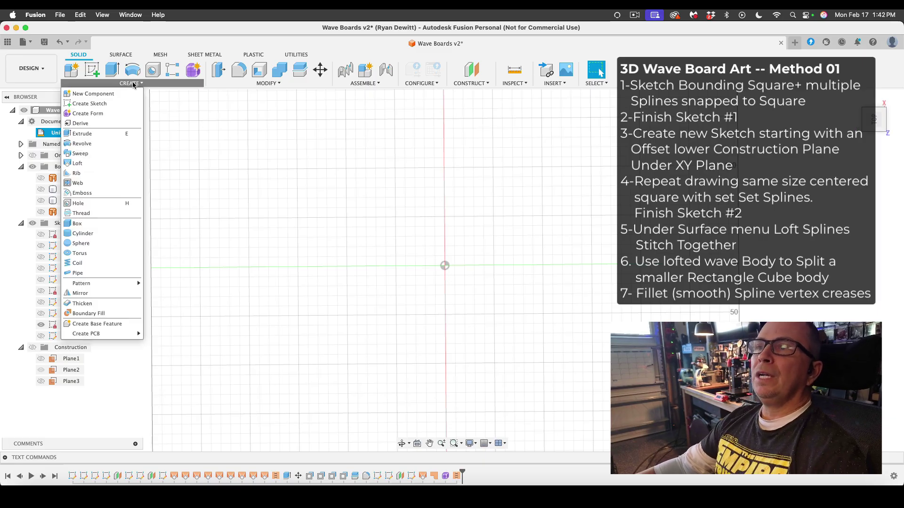
pyautogui.click(113, 103)
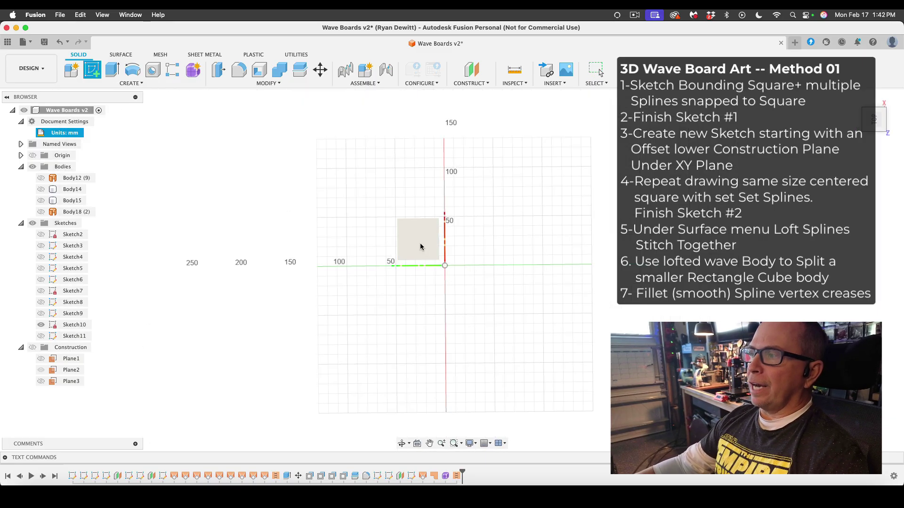
pyautogui.click(440, 280)
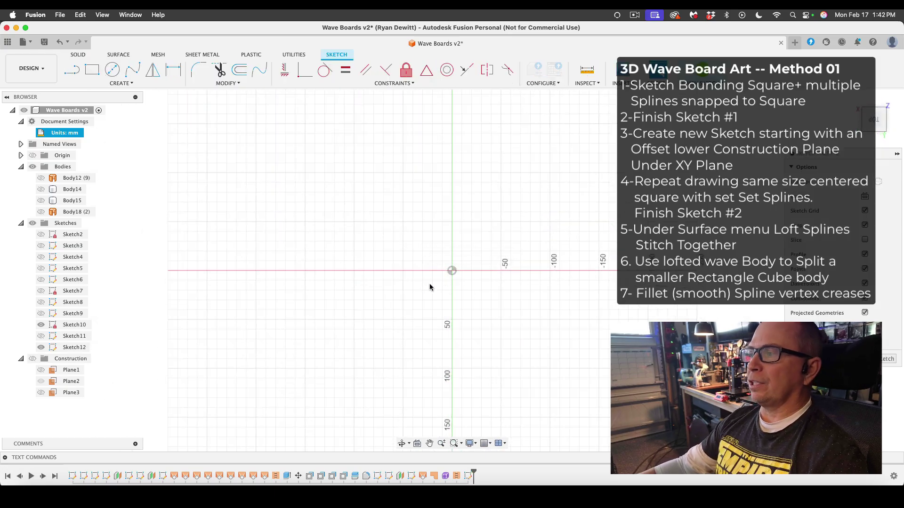
# Step: Draw a center rectangle on the origin, 250 mm wide and 250 mm high
pyautogui.click(132, 84)
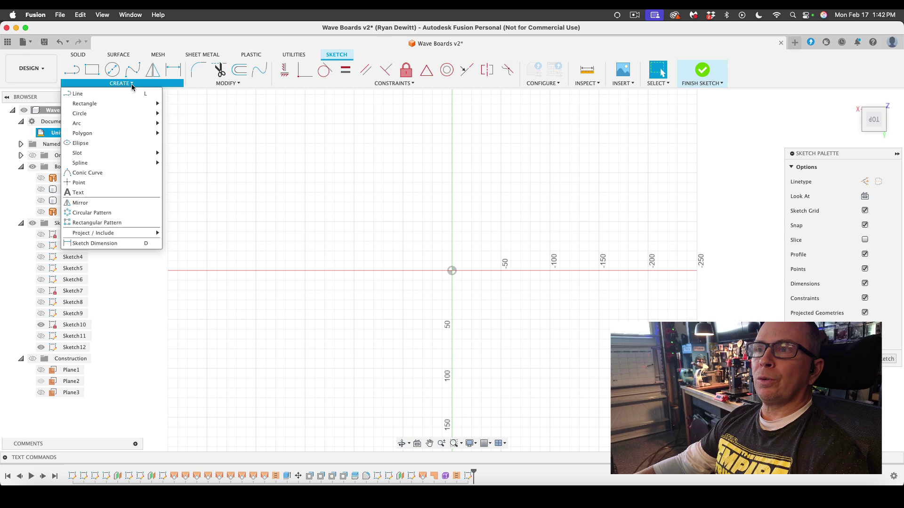
pyautogui.moveTo(132, 104)
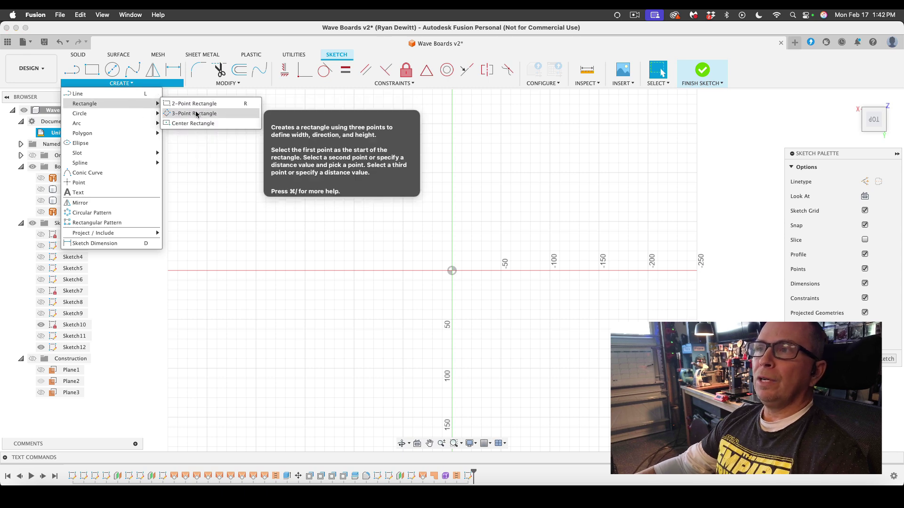
pyautogui.click(194, 123)
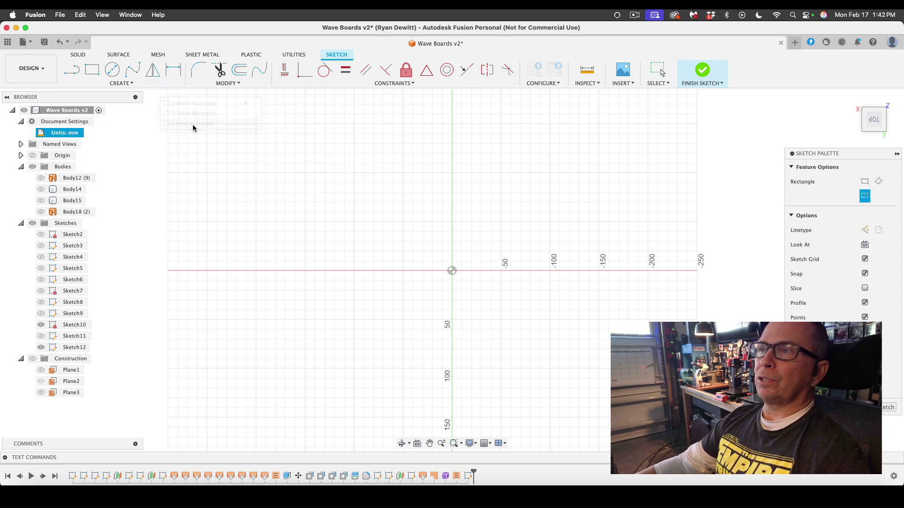
pyautogui.click(451, 271)
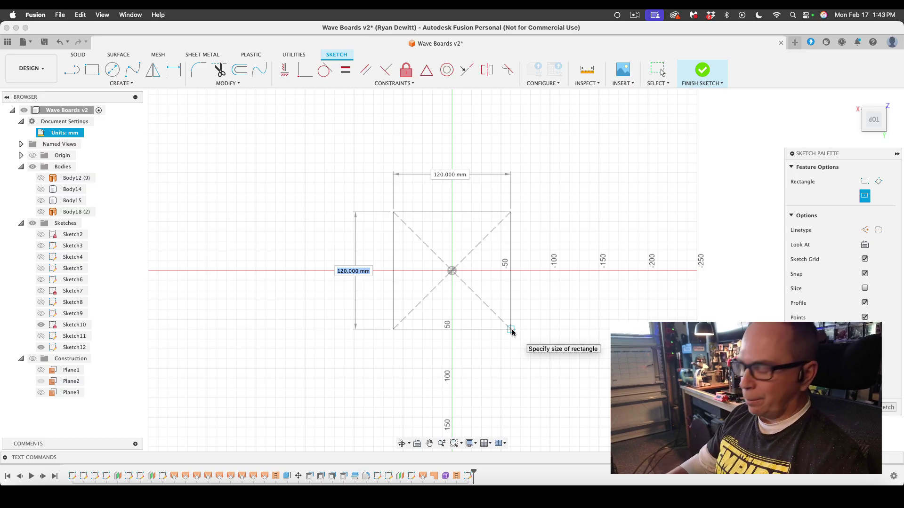
pyautogui.write('2')
pyautogui.press('Tab')
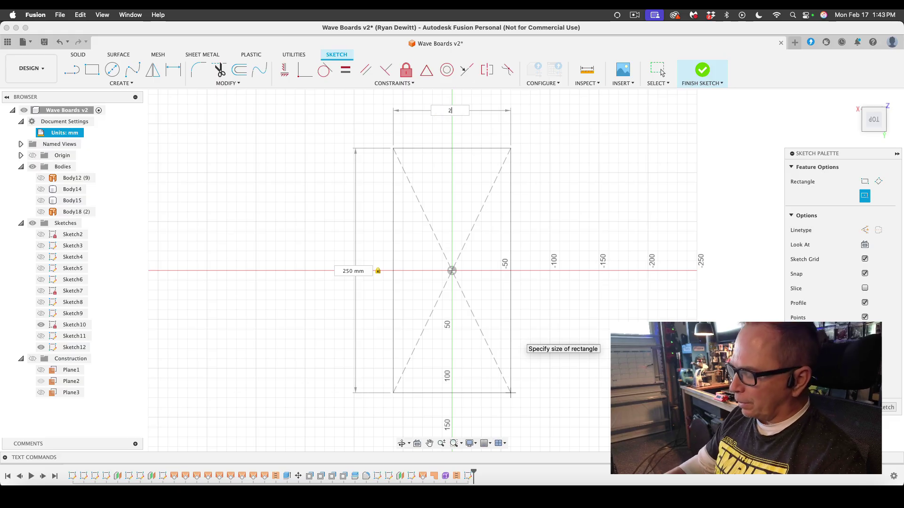
pyautogui.write('250')
pyautogui.press('Tab')
pyautogui.press('Return')
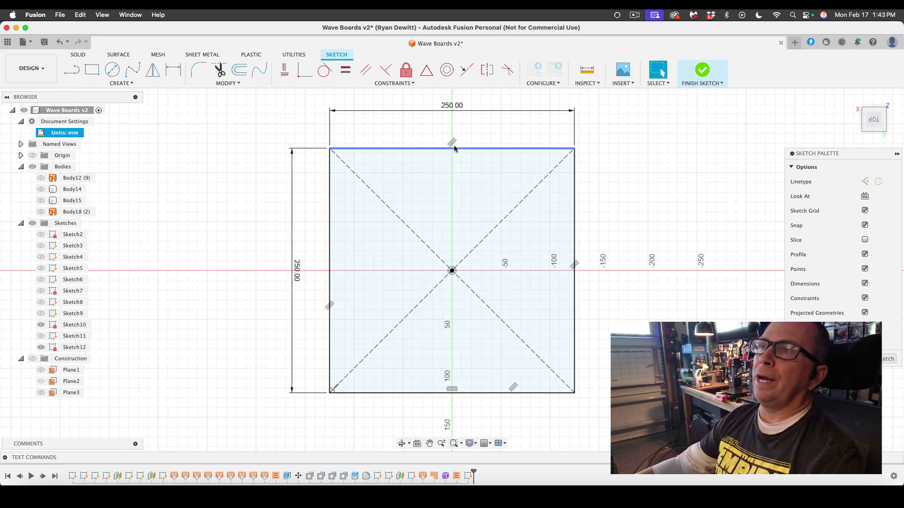
# Step: Sketch a wavy five-point fit spline just inside the square's left side, running from its upper edge to its lower edge
pyautogui.click(134, 72)
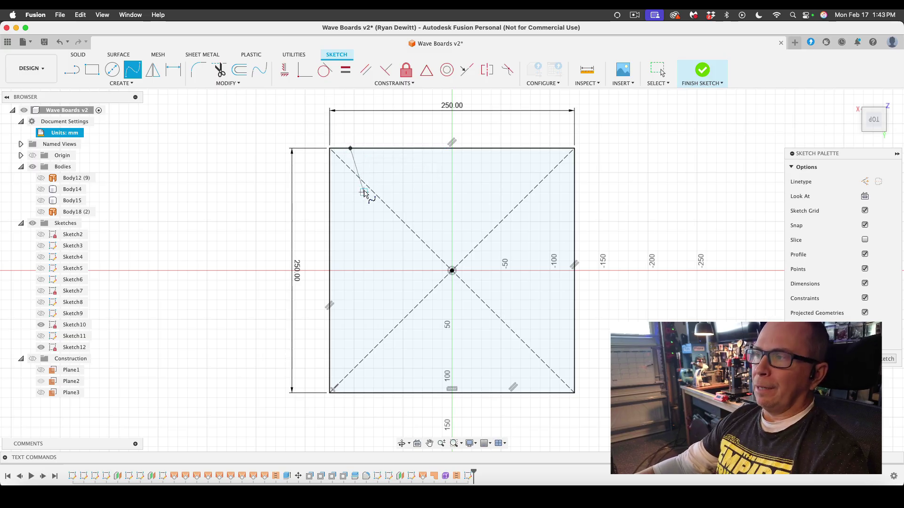
pyautogui.click(364, 203)
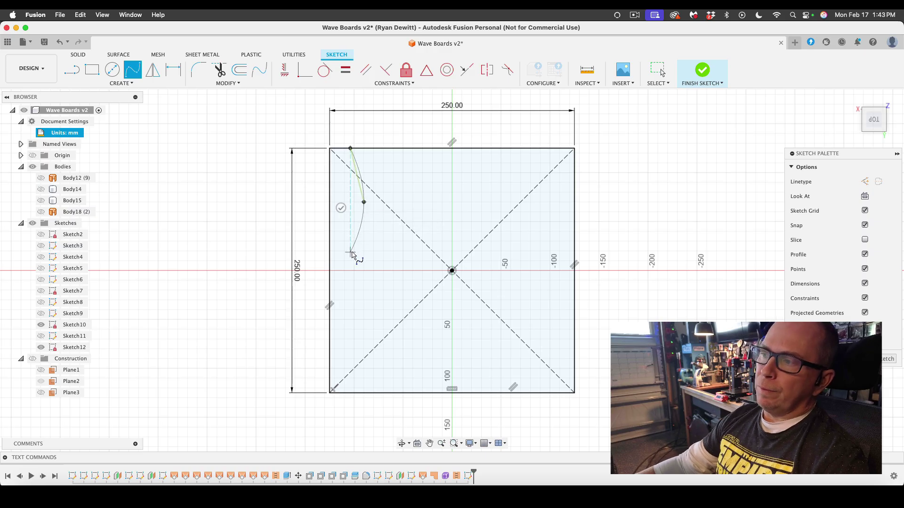
pyautogui.click(350, 252)
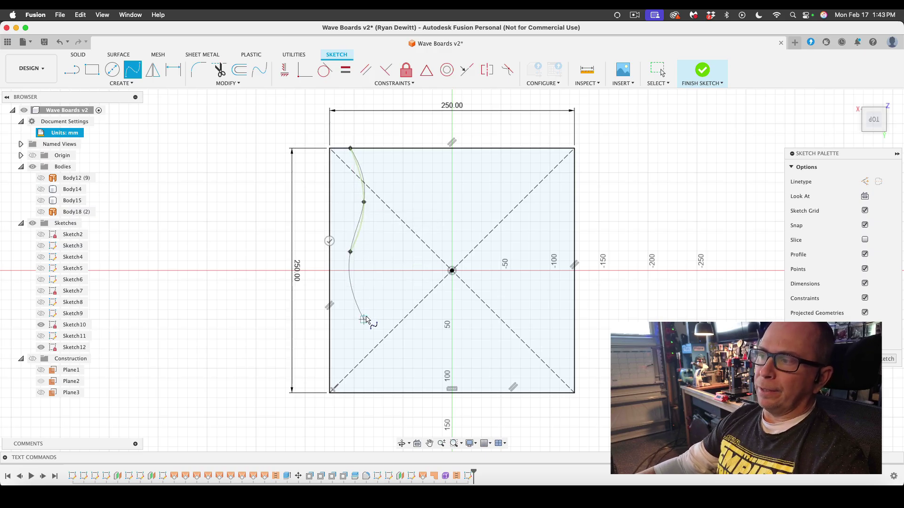
pyautogui.click(364, 319)
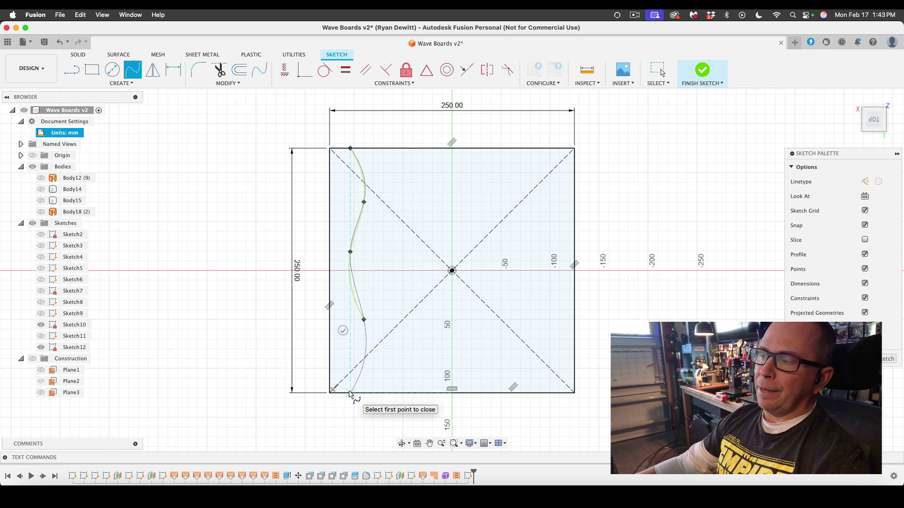
pyautogui.click(350, 394)
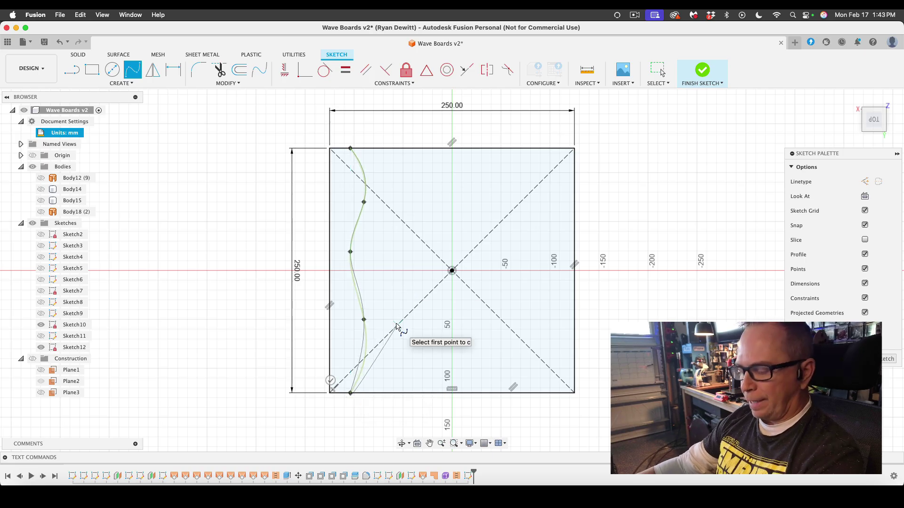
pyautogui.press('Return')
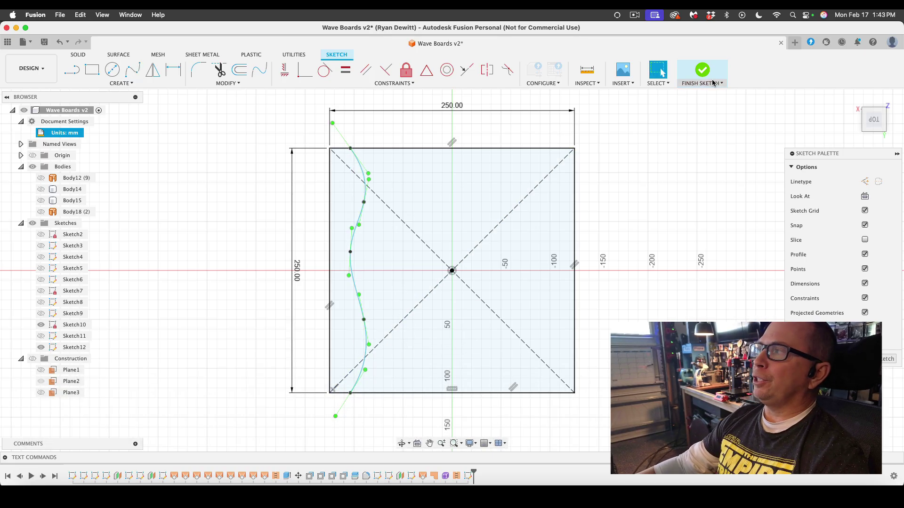
# Step: Sketch a second wavy spline with six points right of the first one, from the square's upper edge to its lower edge
pyautogui.click(133, 71)
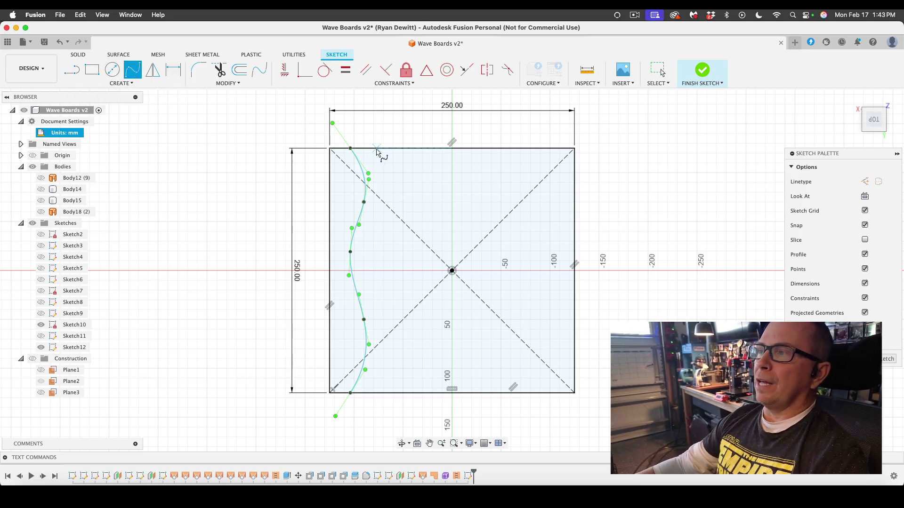
pyautogui.click(379, 149)
pyautogui.click(391, 211)
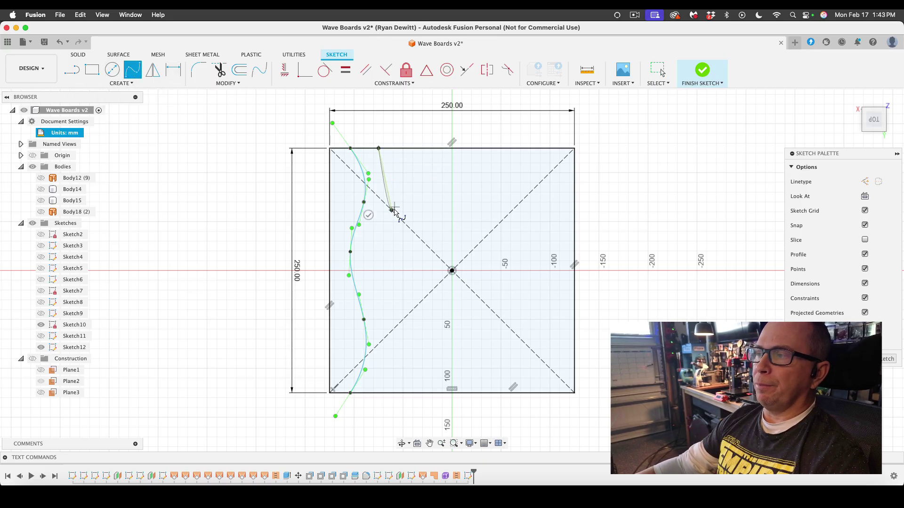
pyautogui.click(379, 247)
pyautogui.click(402, 310)
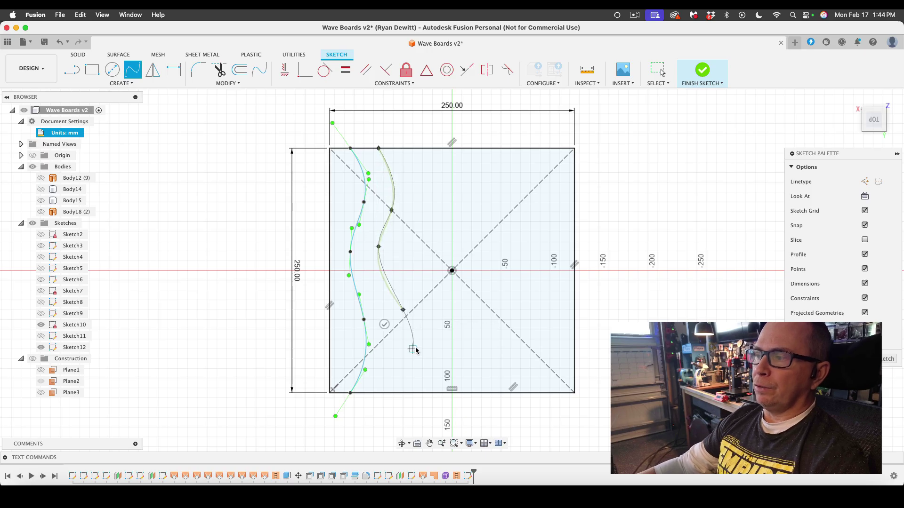
pyautogui.click(412, 358)
pyautogui.click(407, 393)
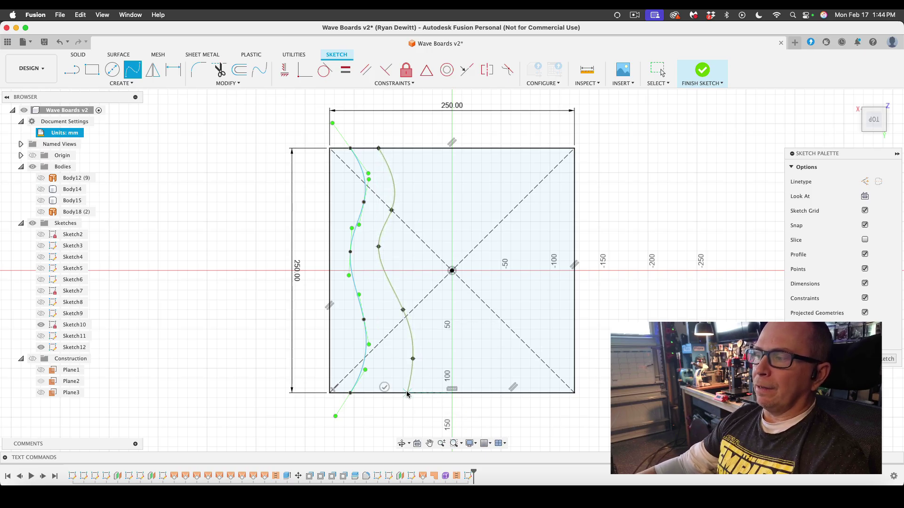
pyautogui.press('Return')
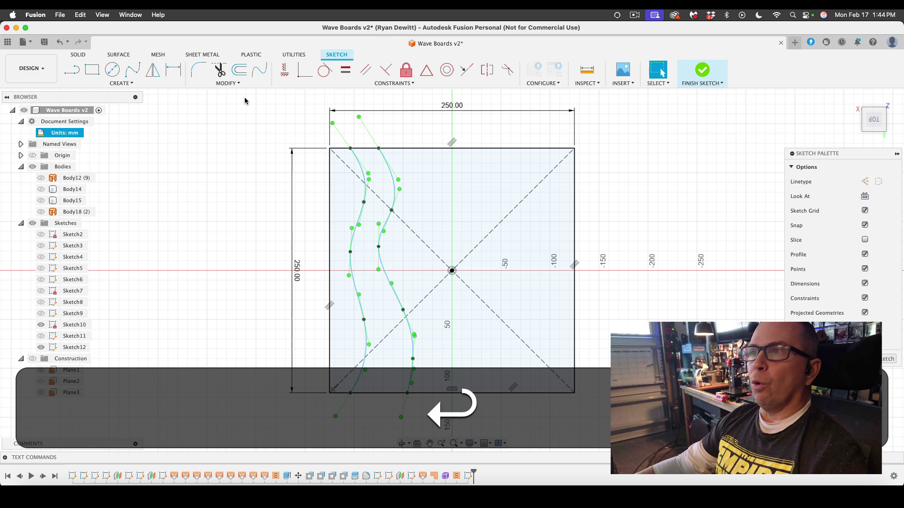
# Step: Sketch a third wavy spline with five points between the square's upper and lower edges, ending just right of the vertical centre line
pyautogui.click(134, 70)
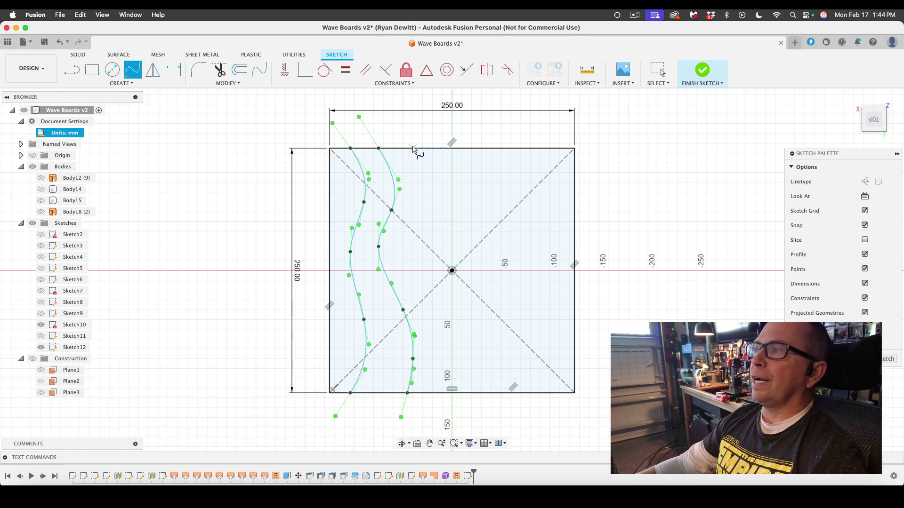
pyautogui.click(412, 148)
pyautogui.click(428, 208)
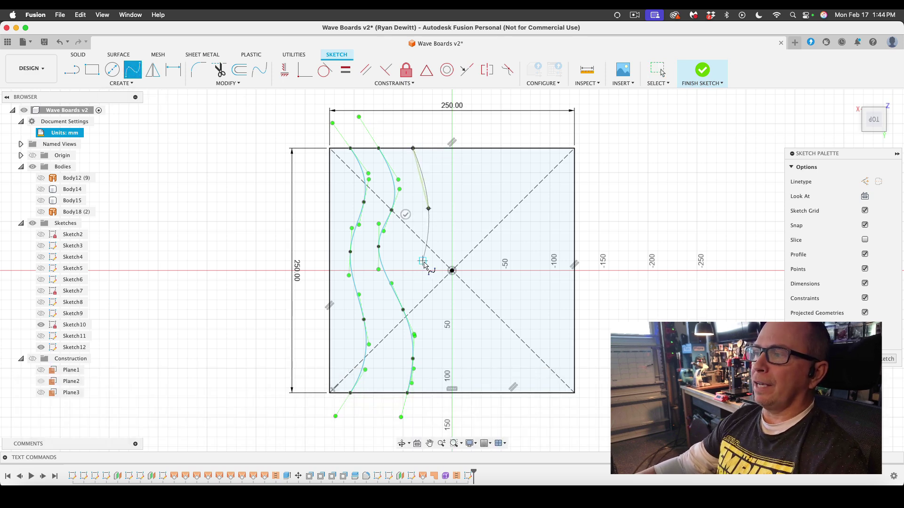
pyautogui.click(422, 261)
pyautogui.click(442, 300)
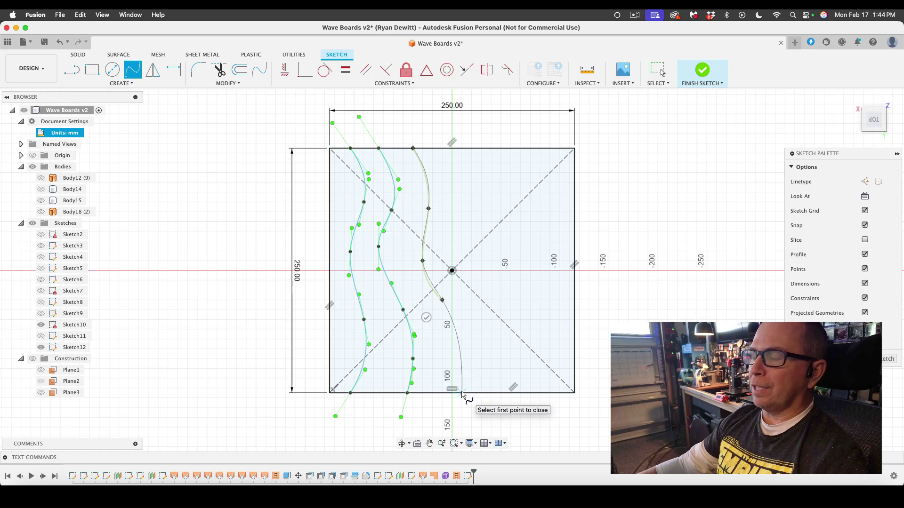
pyautogui.click(467, 393)
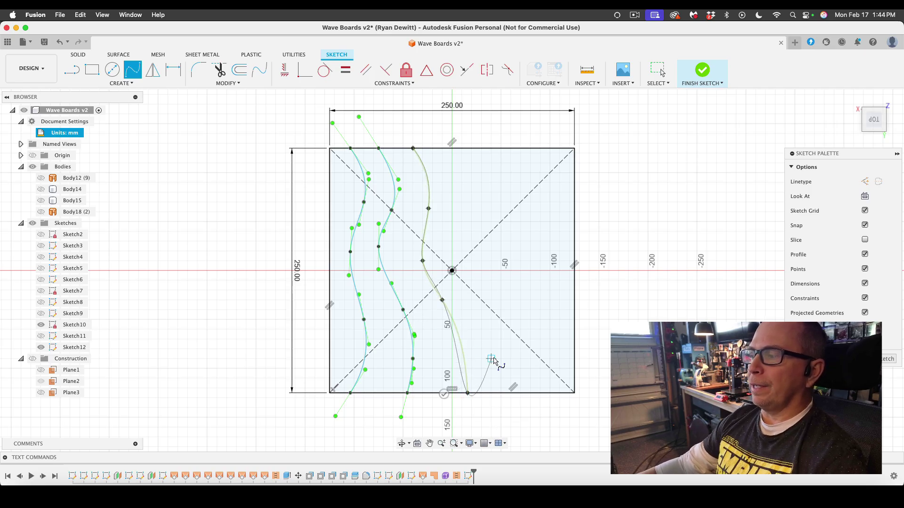
pyautogui.click(469, 428)
pyautogui.press('Return')
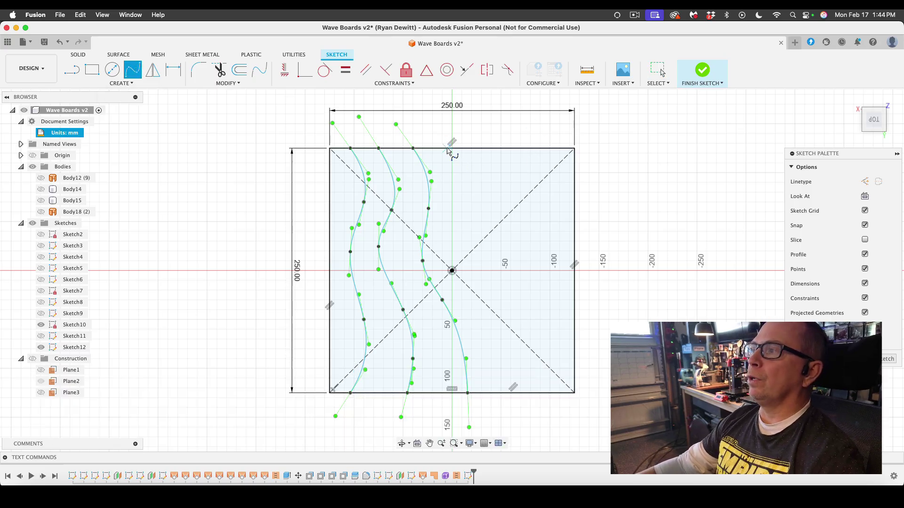
# Step: Sketch a fourth wavy spline with six points from the upper edge's midpoint, sweeping right to the square's lower edge
pyautogui.click(451, 149)
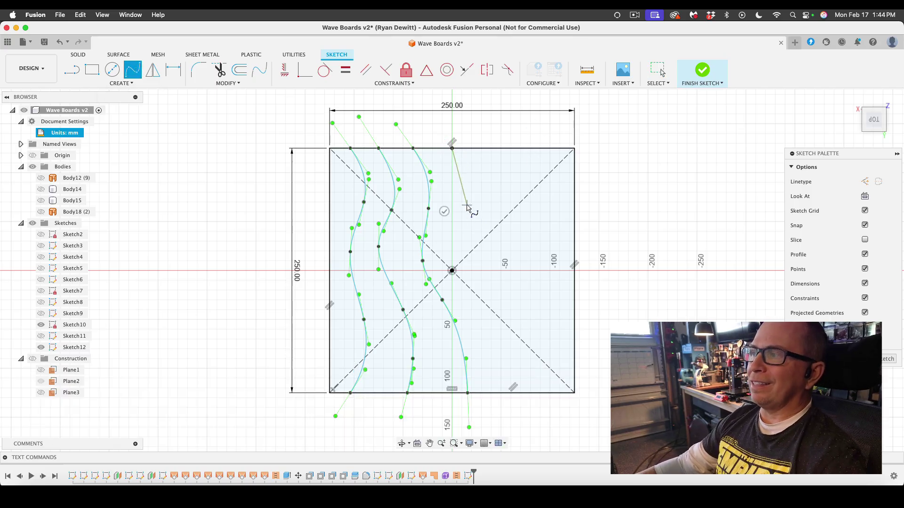
pyautogui.click(467, 205)
pyautogui.click(462, 251)
pyautogui.click(481, 291)
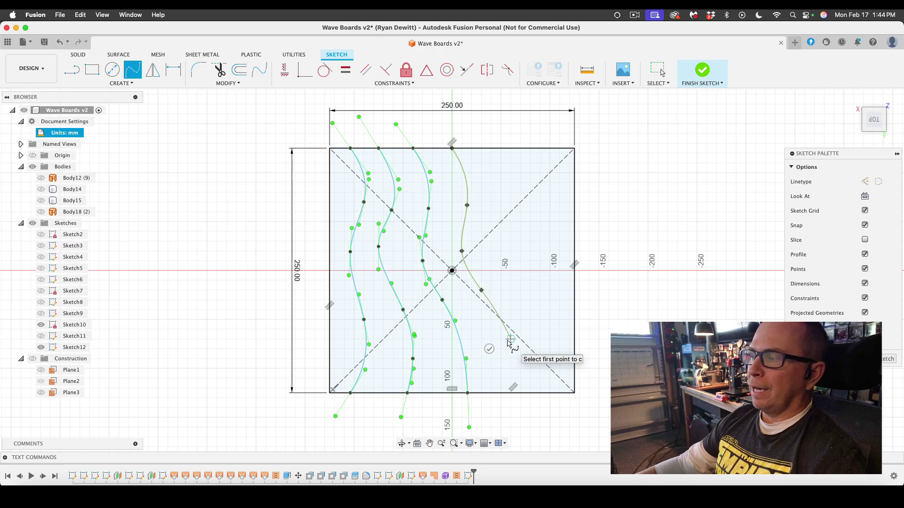
pyautogui.click(510, 339)
pyautogui.click(520, 393)
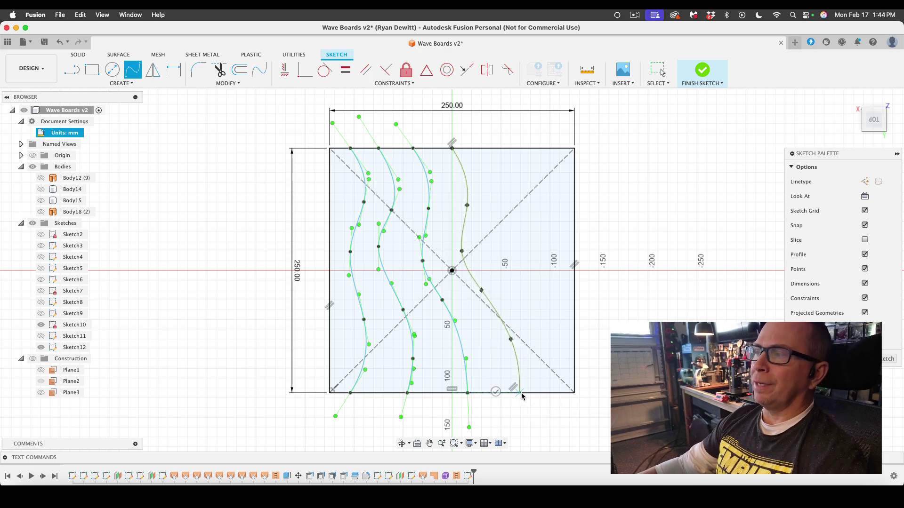
pyautogui.press('Return')
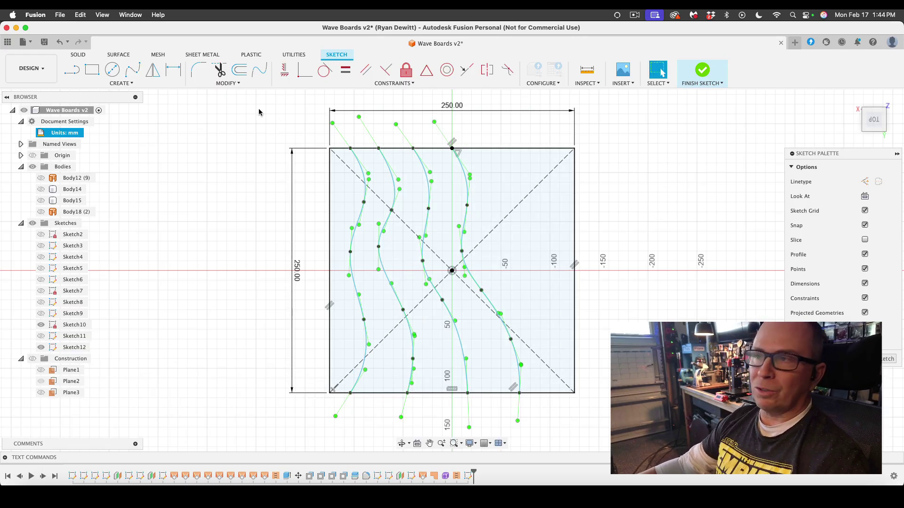
# Step: Sketch a fifth wavy spline with six points right of the fourth one, from the square's upper edge to its lower edge
pyautogui.click(132, 70)
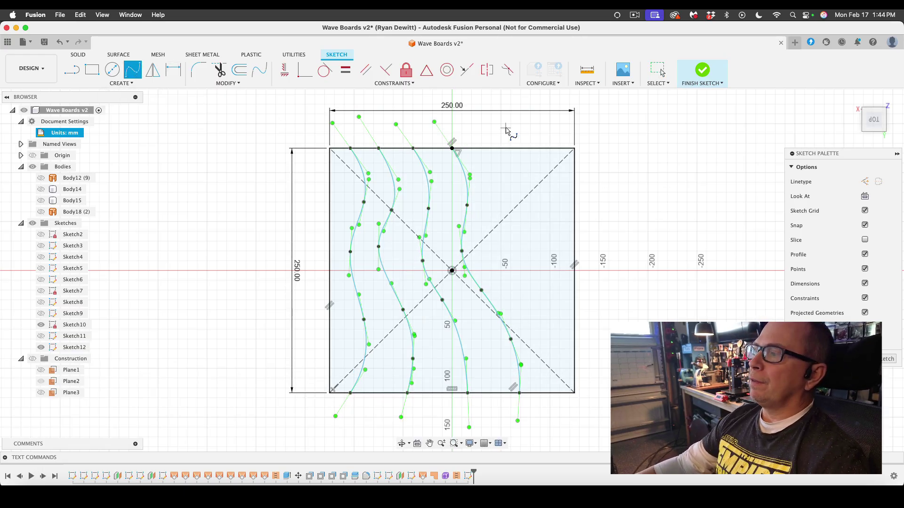
pyautogui.click(497, 148)
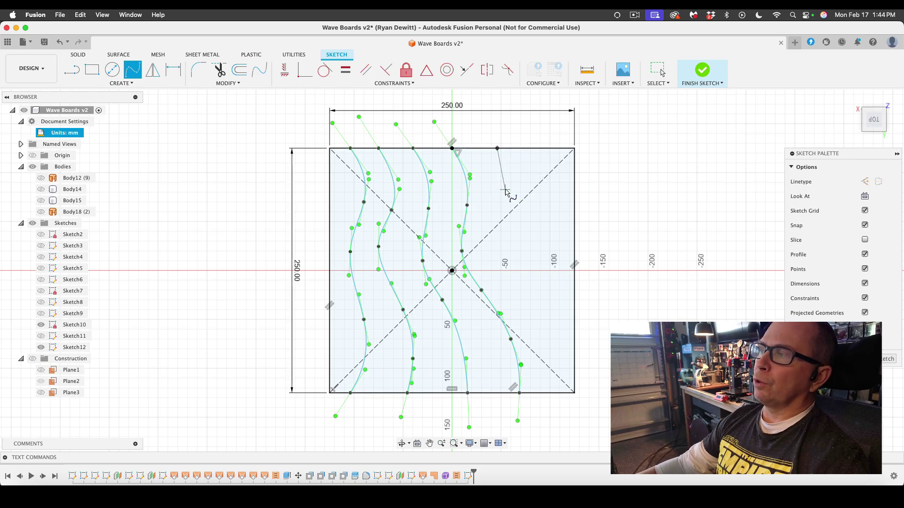
pyautogui.click(497, 188)
pyautogui.click(517, 236)
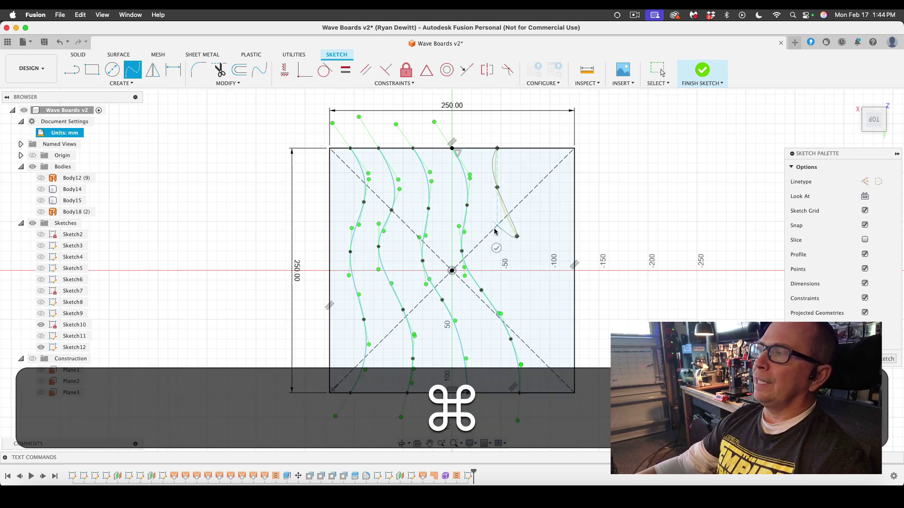
pyautogui.press('super+z')
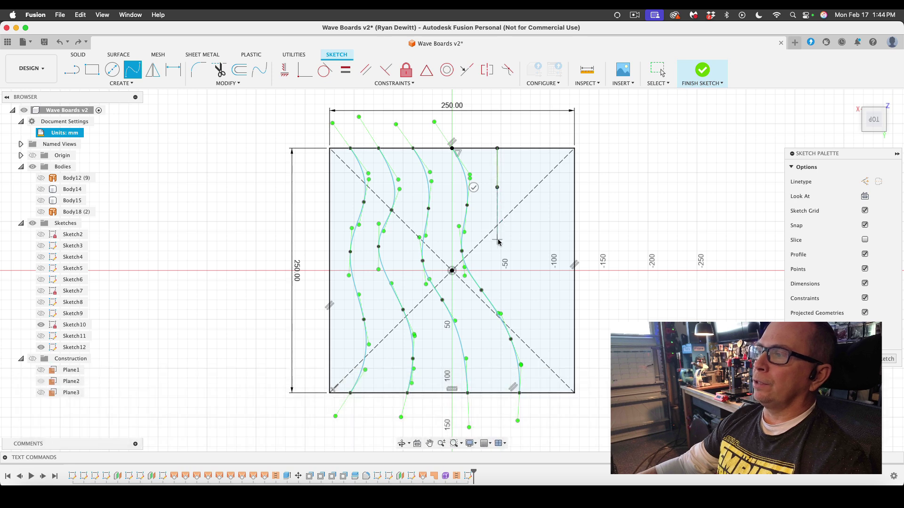
pyautogui.click(490, 226)
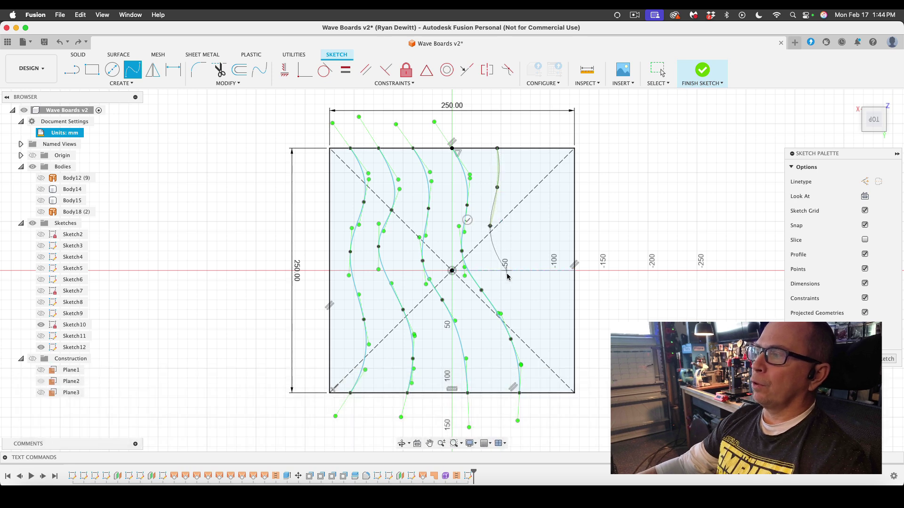
pyautogui.click(517, 275)
pyautogui.click(546, 307)
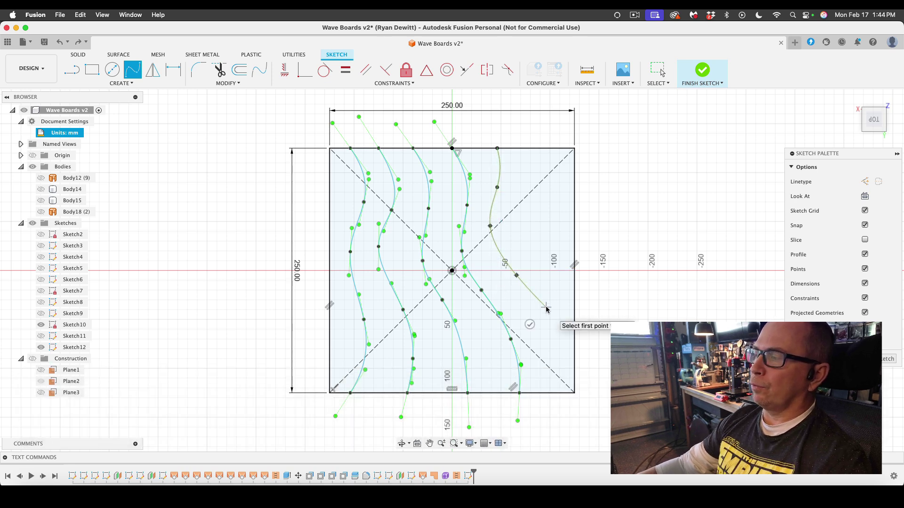
pyautogui.click(563, 393)
pyautogui.press('Return')
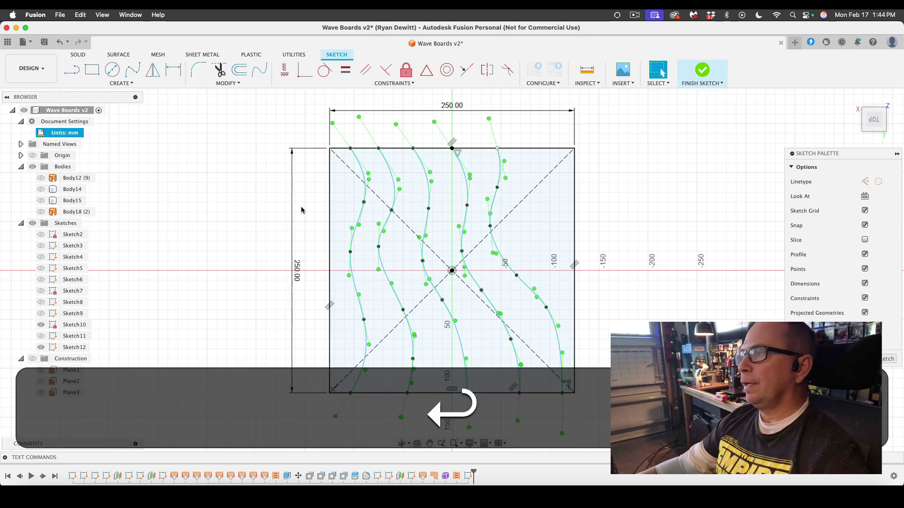
# Step: Sketch a sixth wavy spline with six points right of the fifth one, ending on the lower edge just inside the square's corner
pyautogui.click(133, 70)
pyautogui.click(523, 149)
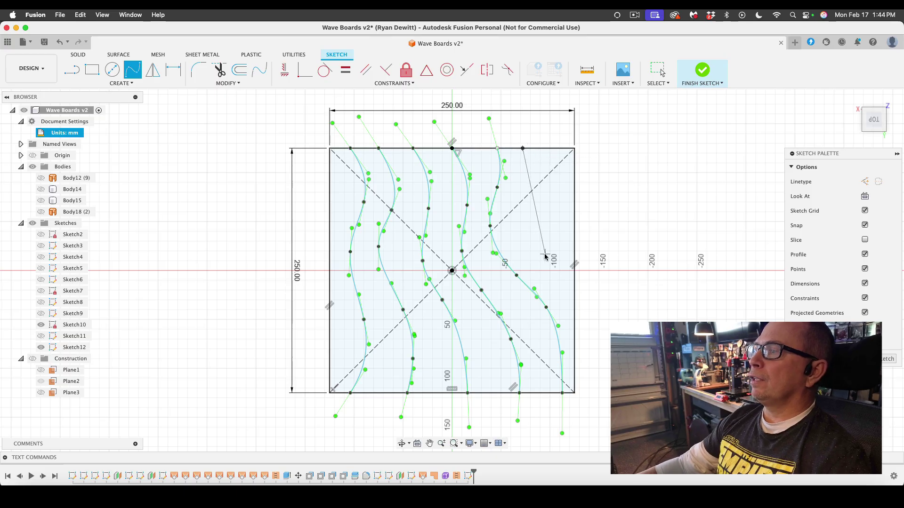
pyautogui.click(540, 193)
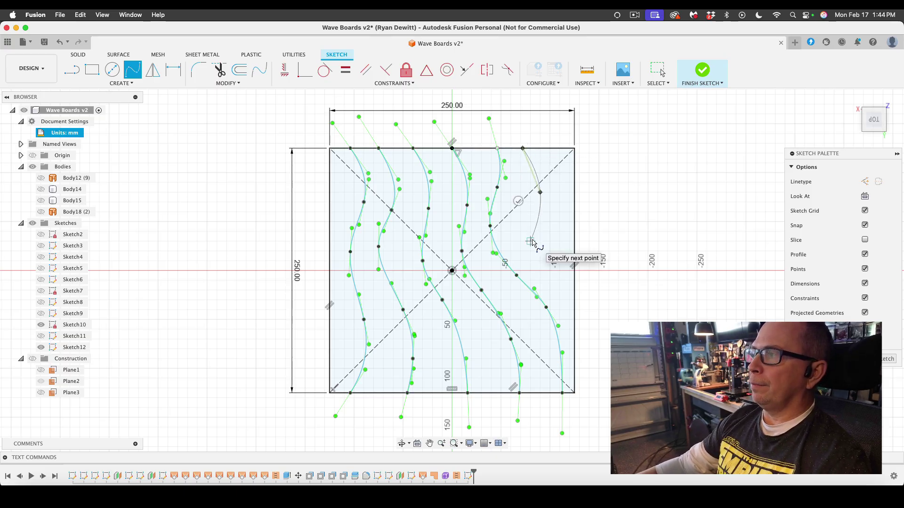
pyautogui.press('super+z')
pyautogui.click(522, 191)
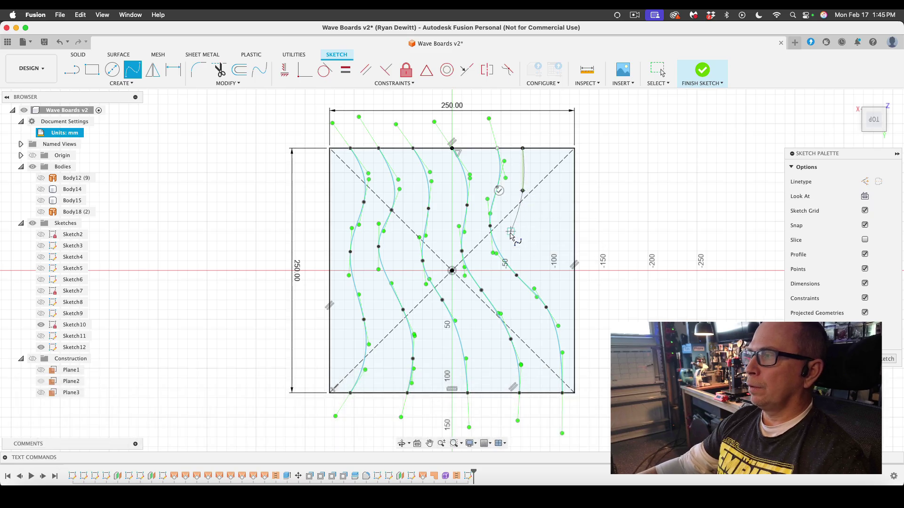
pyautogui.click(515, 234)
pyautogui.click(565, 286)
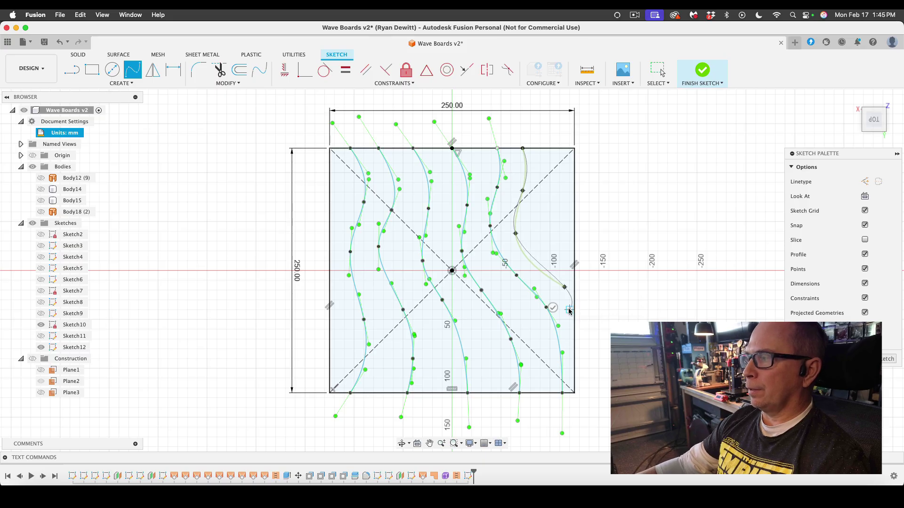
pyautogui.press('super')
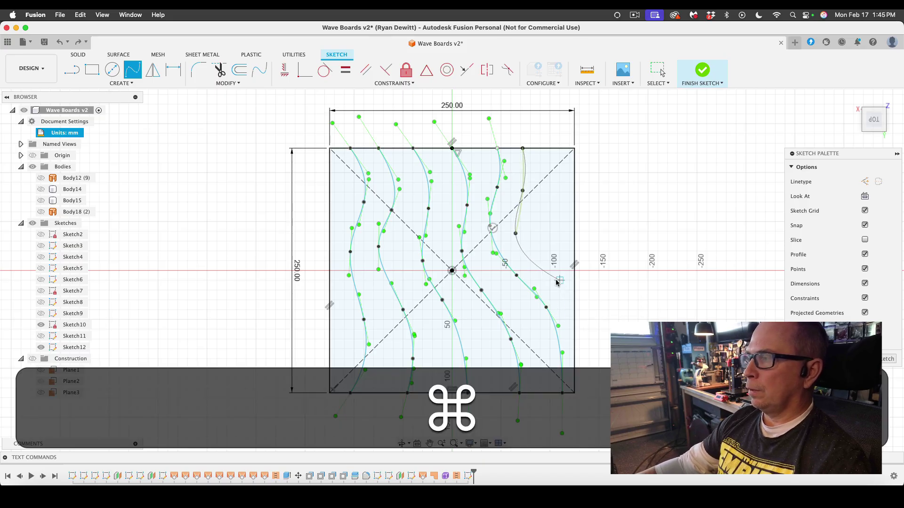
pyautogui.click(550, 280)
pyautogui.click(566, 324)
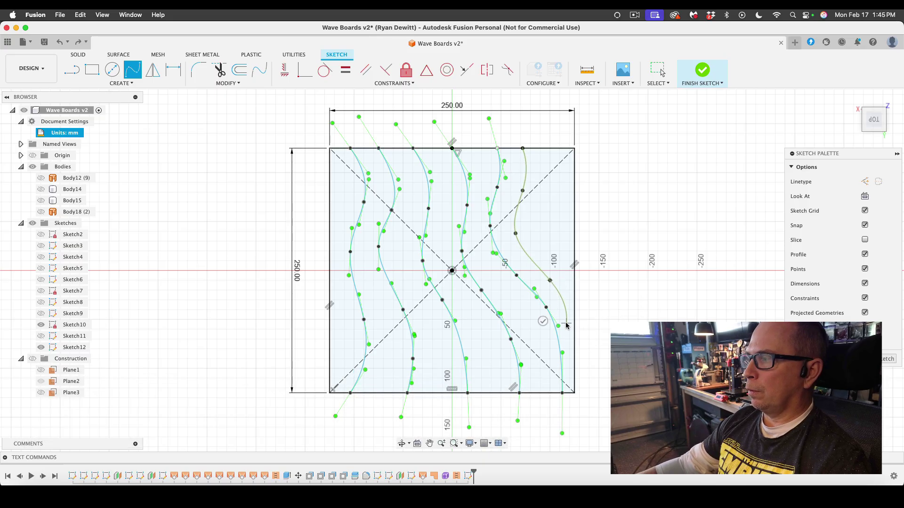
pyautogui.click(570, 393)
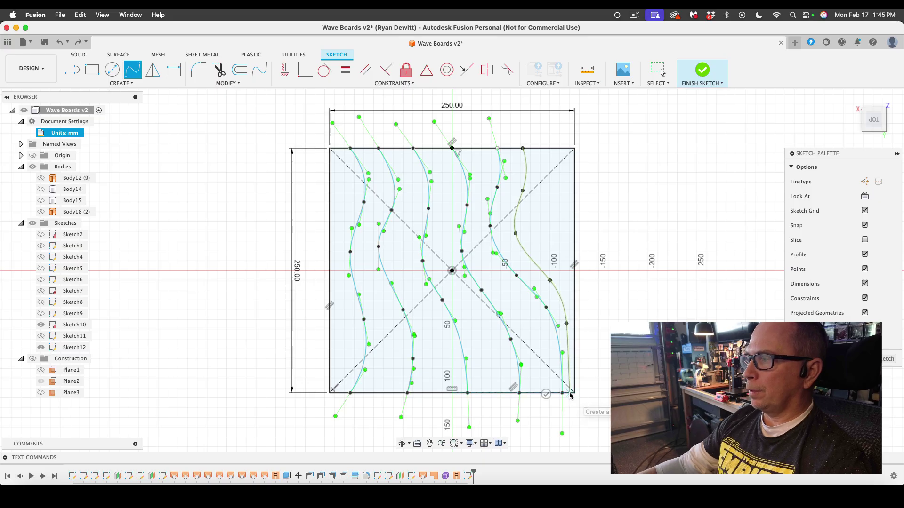
pyautogui.press('Return')
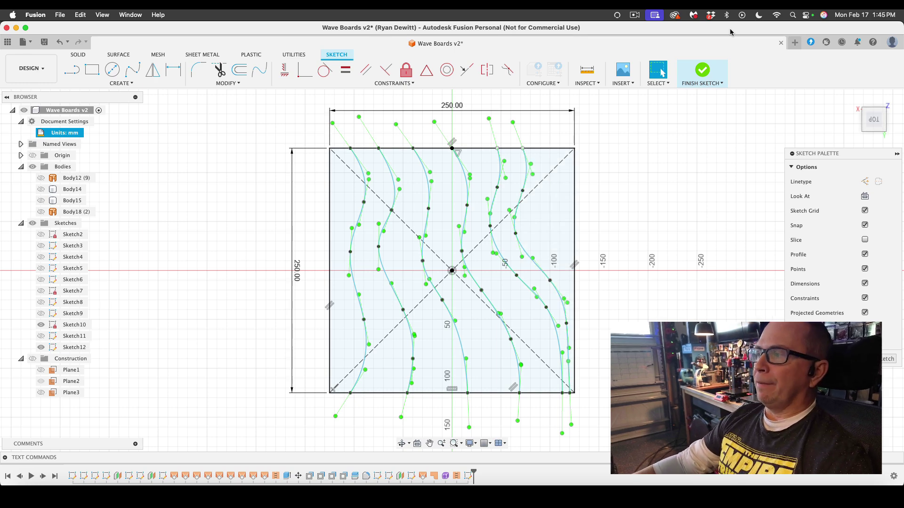
# Step: Finish the sketch and hide Sketch10, keeping Sketch12 with the six splines shown
pyautogui.click(703, 72)
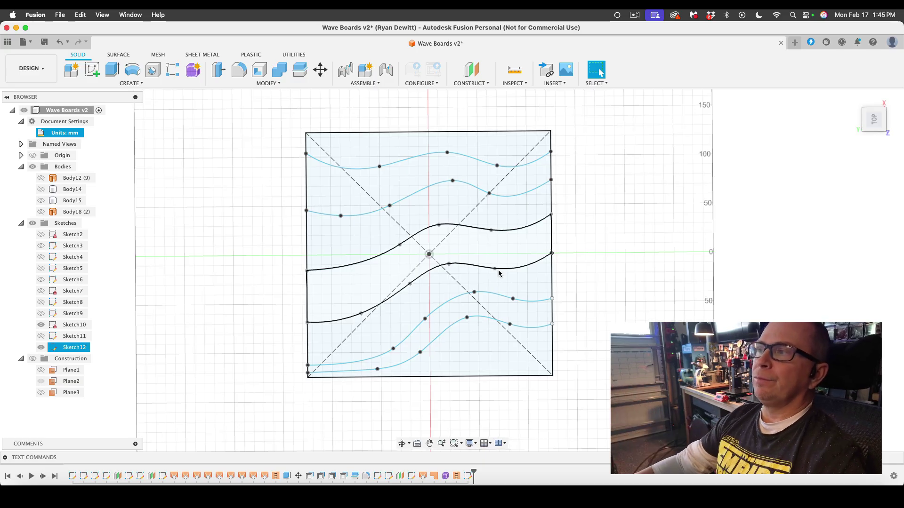
pyautogui.click(169, 206)
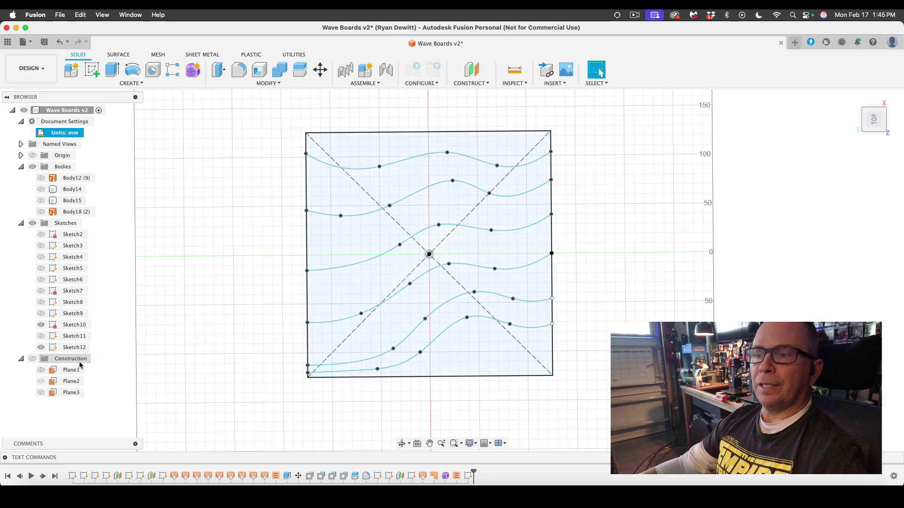
pyautogui.click(41, 325)
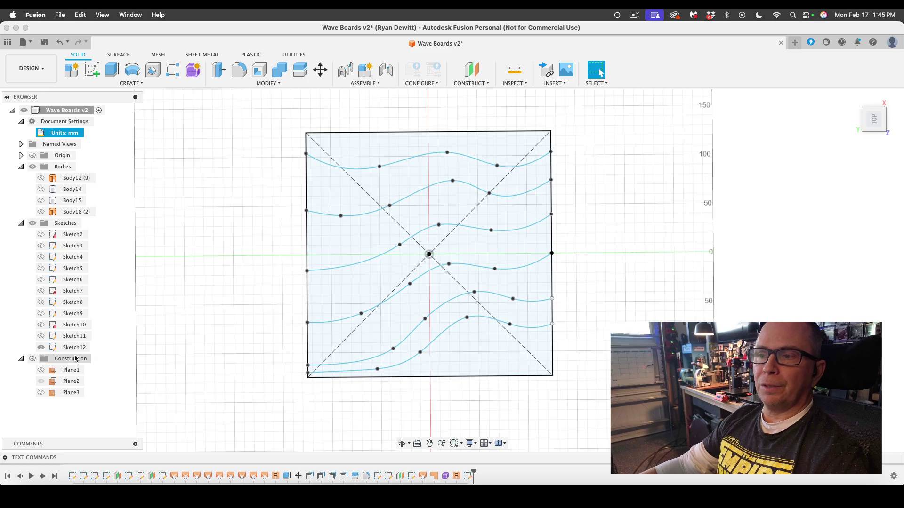
pyautogui.click(41, 348)
pyautogui.click(42, 348)
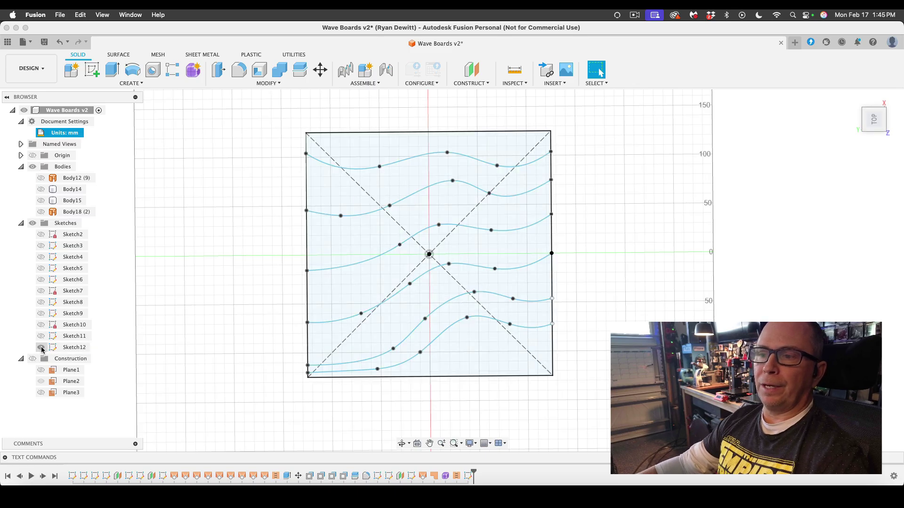
pyautogui.click(68, 347)
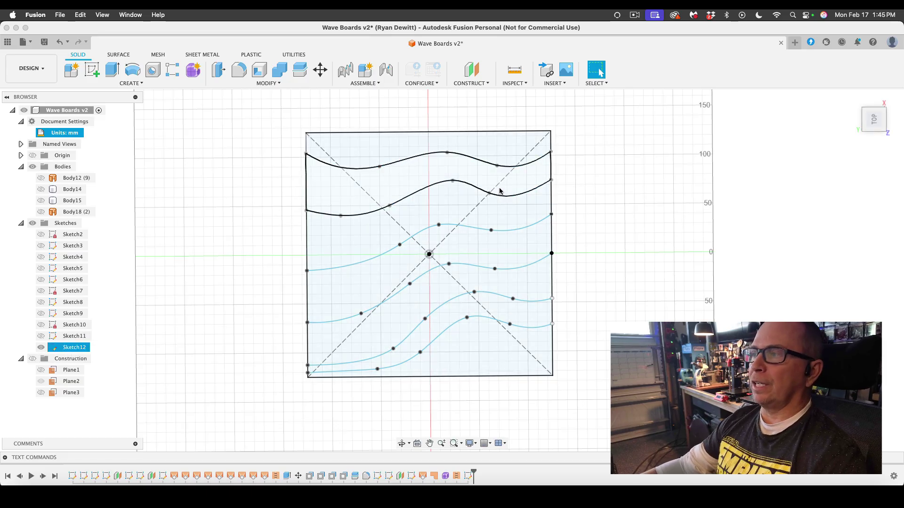
pyautogui.press('Escape')
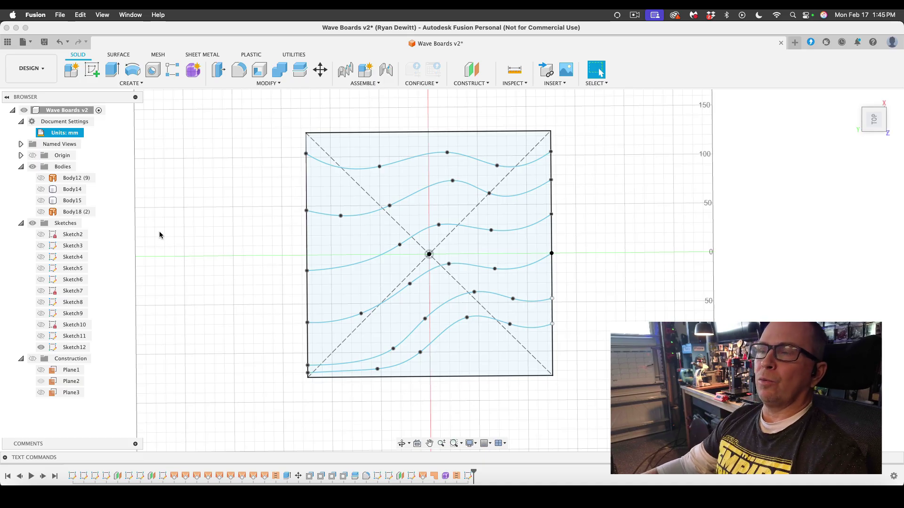
pyautogui.click(842, 103)
pyautogui.click(513, 226)
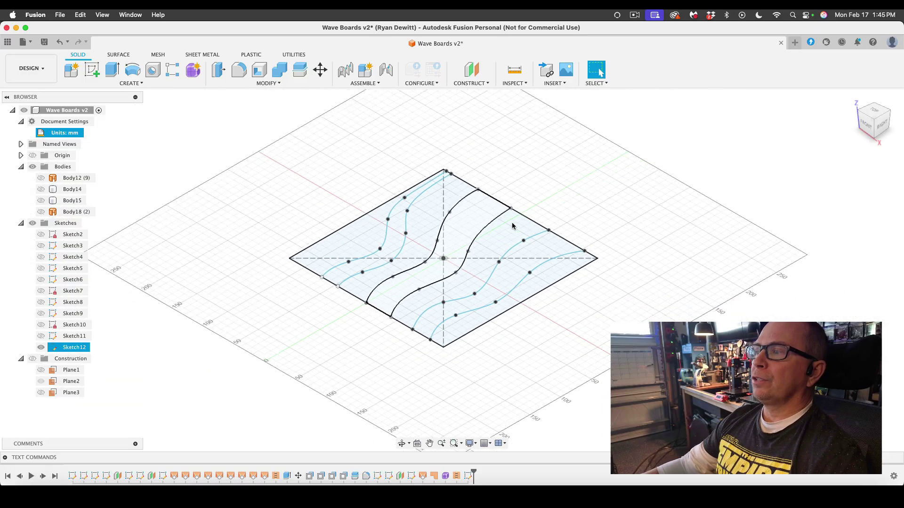
pyautogui.press('Escape')
pyautogui.click(152, 85)
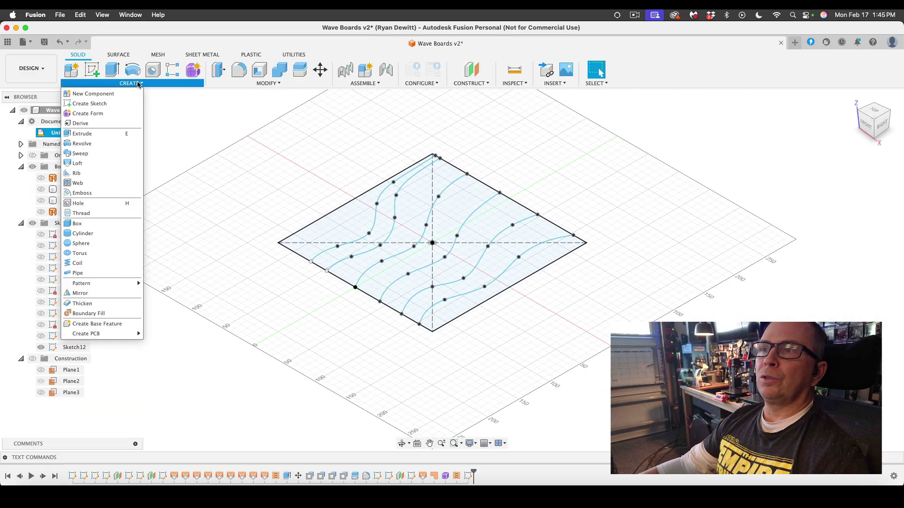
pyautogui.click(94, 101)
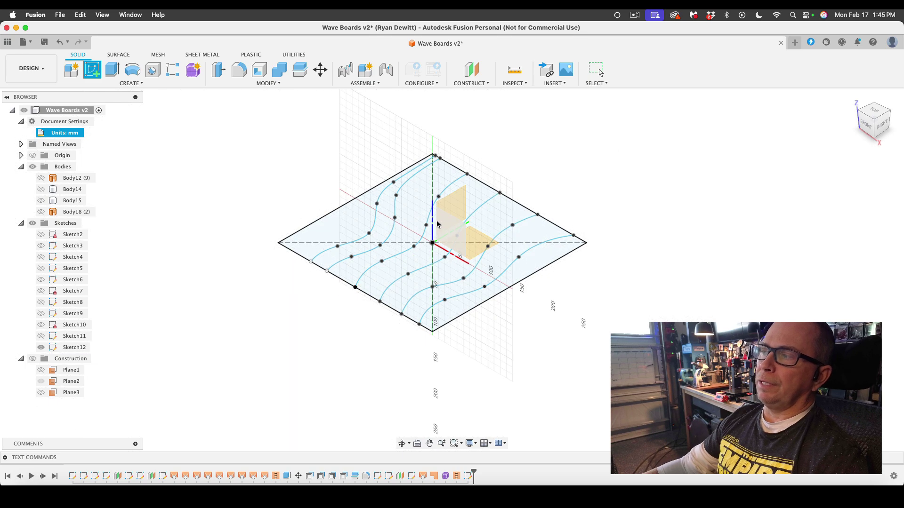
pyautogui.press('Escape')
pyautogui.click(461, 247)
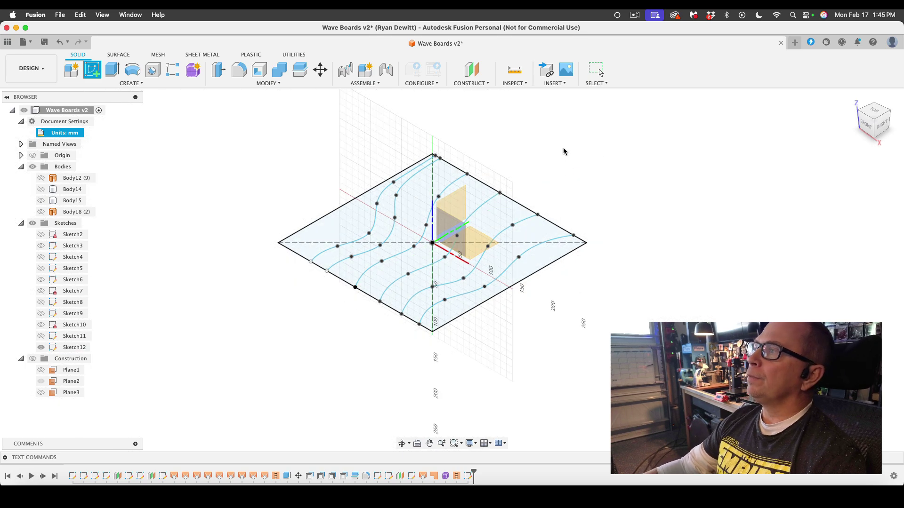
# Step: Create an offset construction plane below the horizontal origin plane, using a negative distance
pyautogui.click(483, 85)
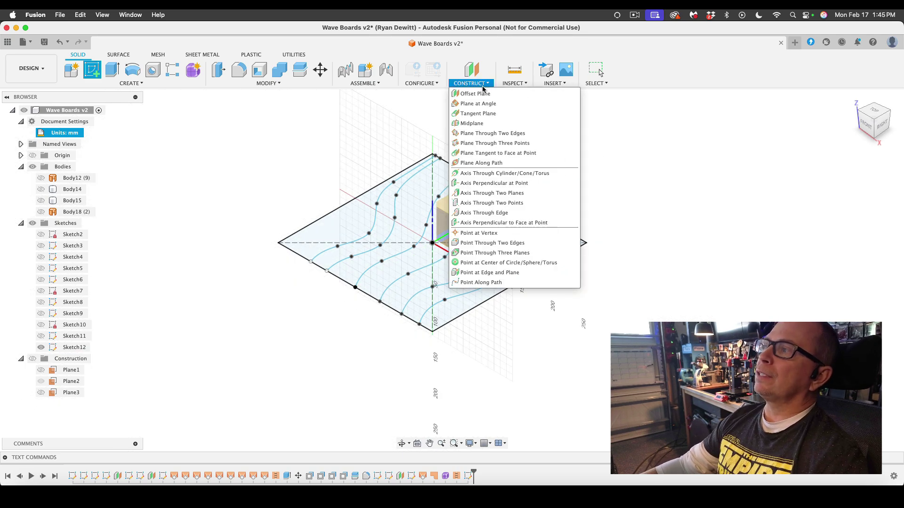
pyautogui.click(475, 94)
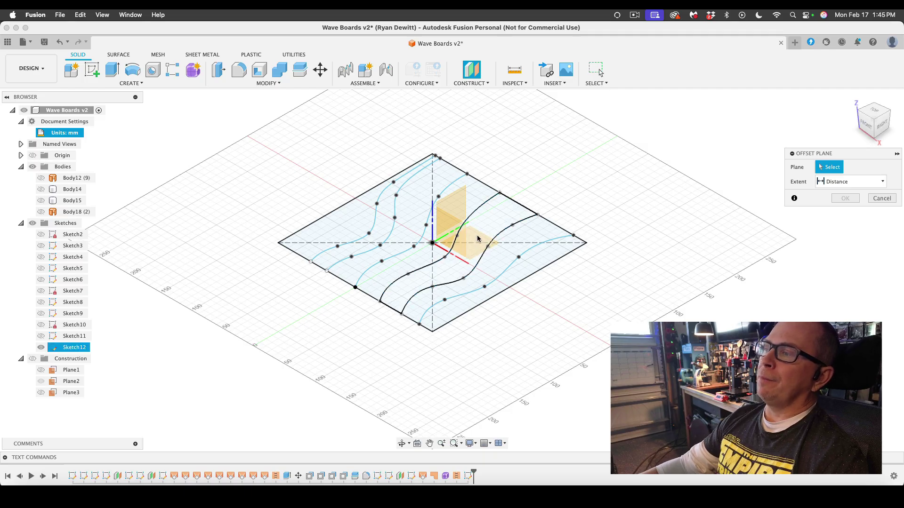
pyautogui.click(474, 240)
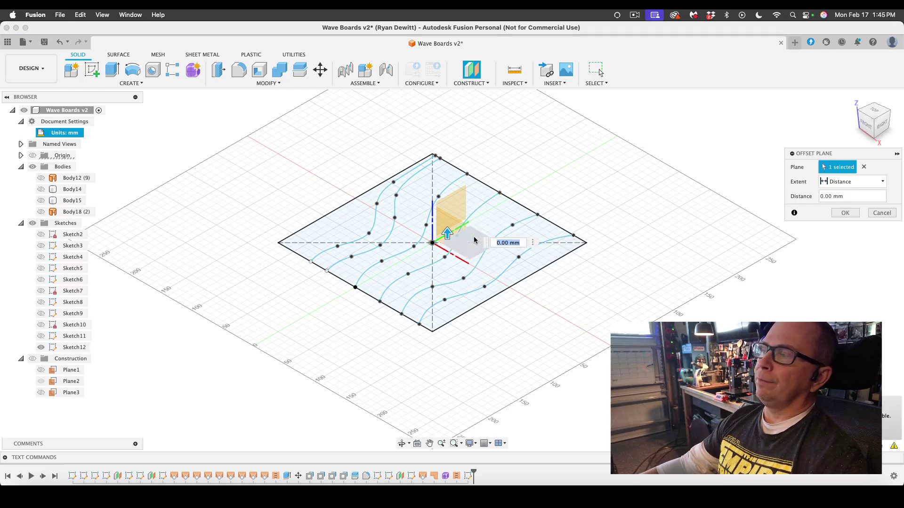
pyautogui.moveTo(449, 232); pyautogui.dragTo(447, 263)
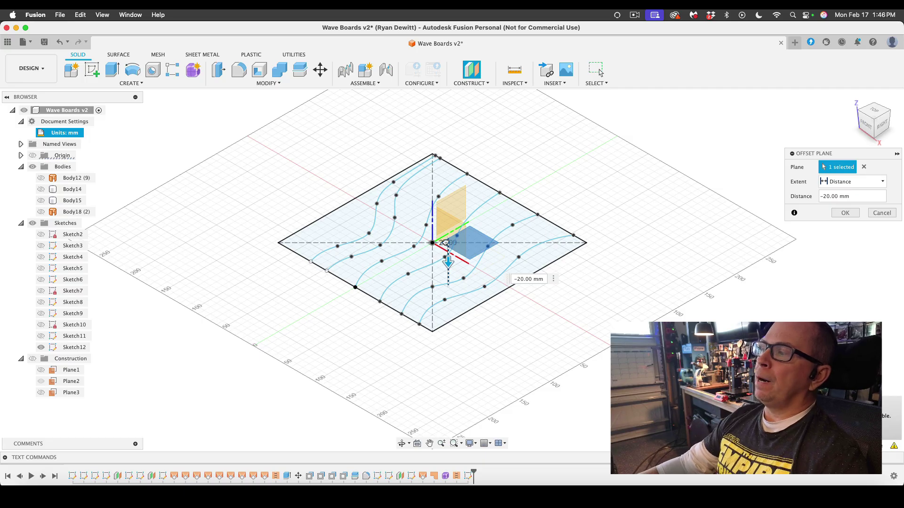
pyautogui.moveTo(446, 242); pyautogui.dragTo(444, 245)
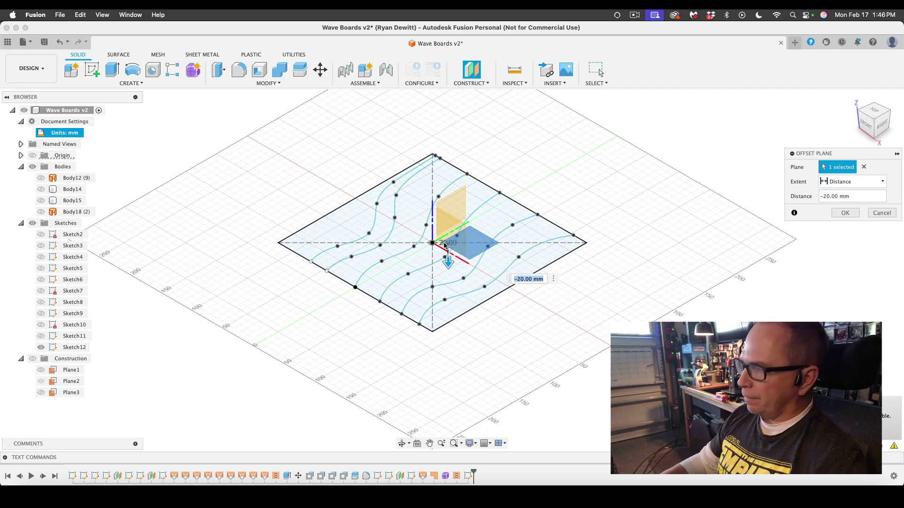
pyautogui.press('BackSpace')
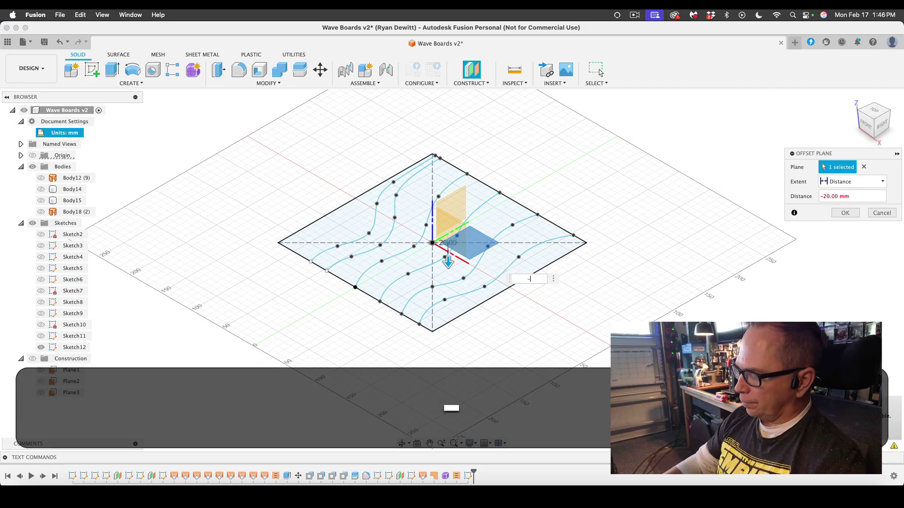
pyautogui.press('Return')
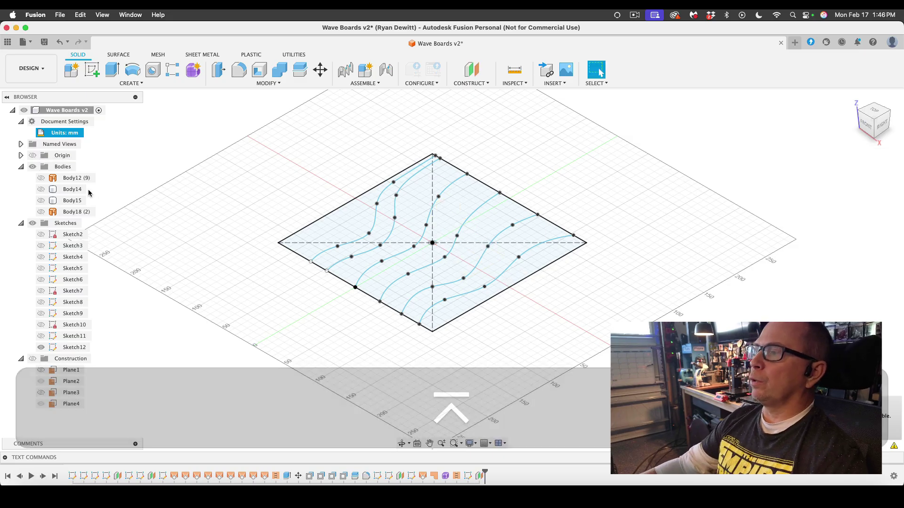
# Step: Make the Construction folder visible so its planes show beneath the wave sketch
pyautogui.click(411, 213)
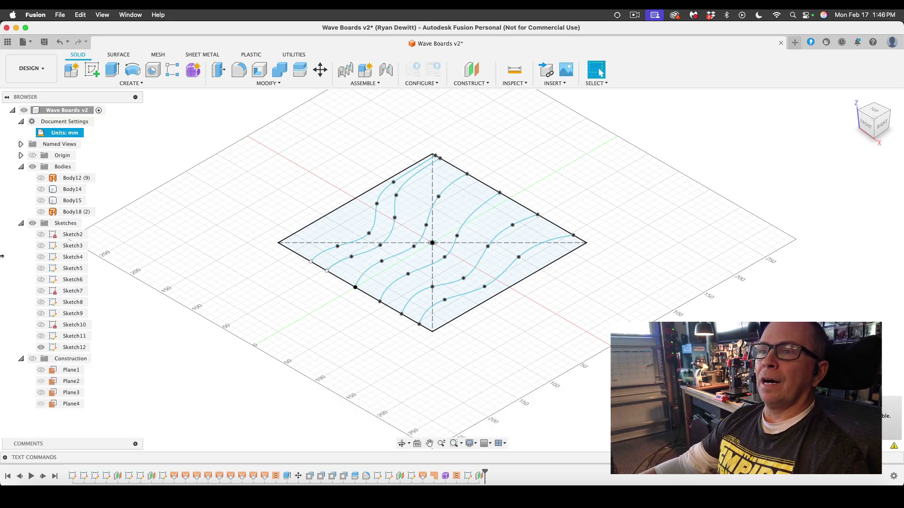
pyautogui.click(32, 359)
pyautogui.press('Escape')
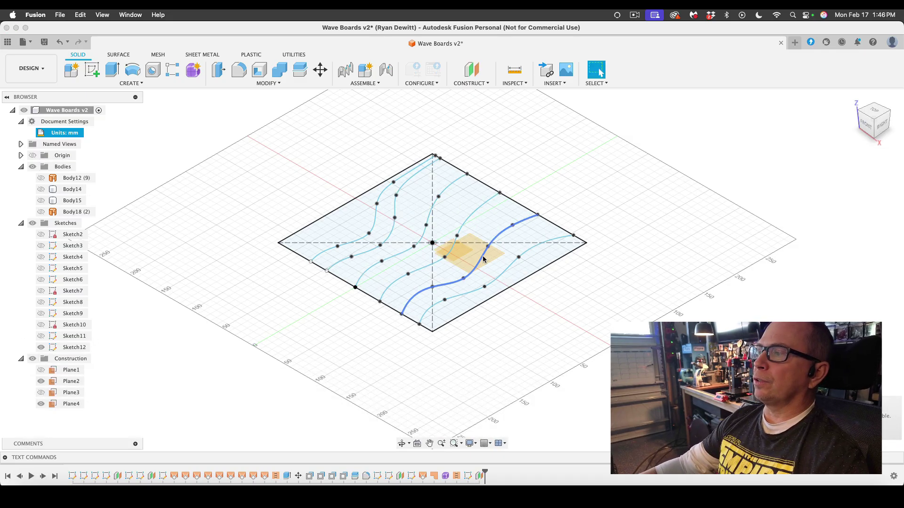
pyautogui.click(495, 256)
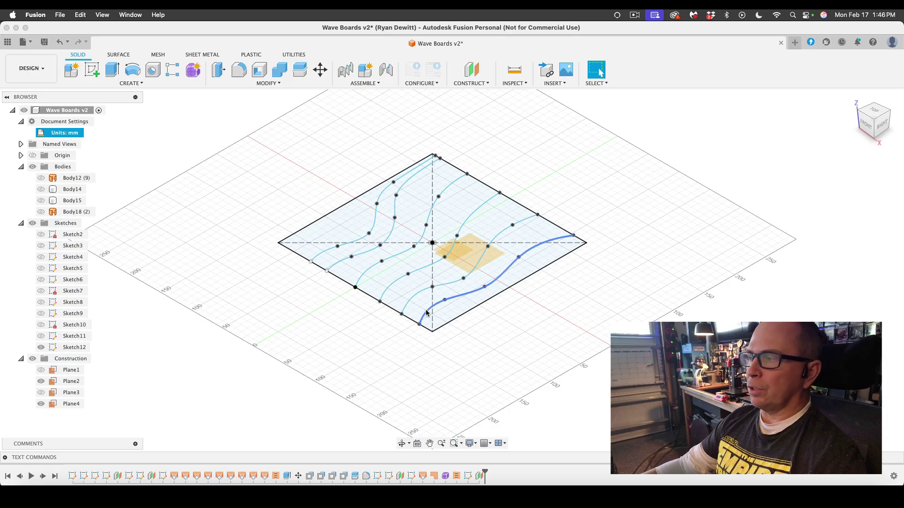
# Step: Clear the profile selection and hide Sketch12, which holds the six wavy splines
pyautogui.press('Escape')
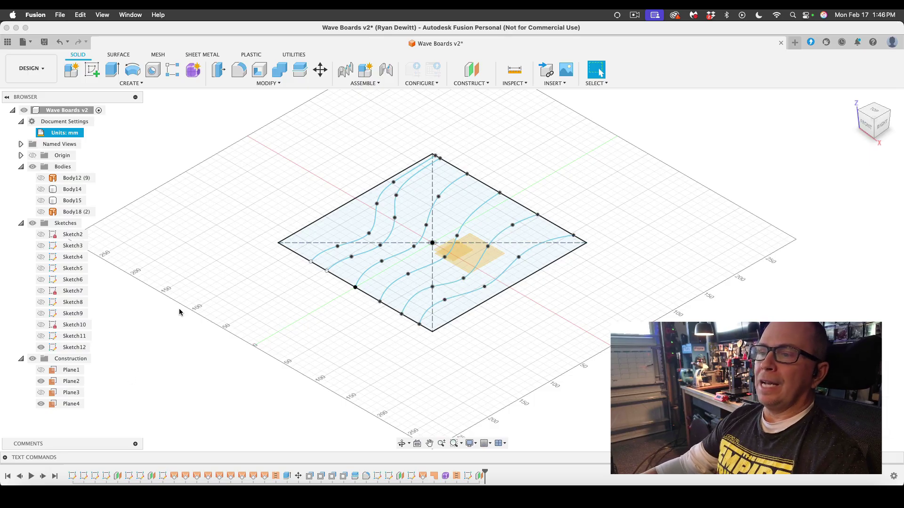
pyautogui.click(490, 257)
pyautogui.click(447, 256)
pyautogui.click(449, 256)
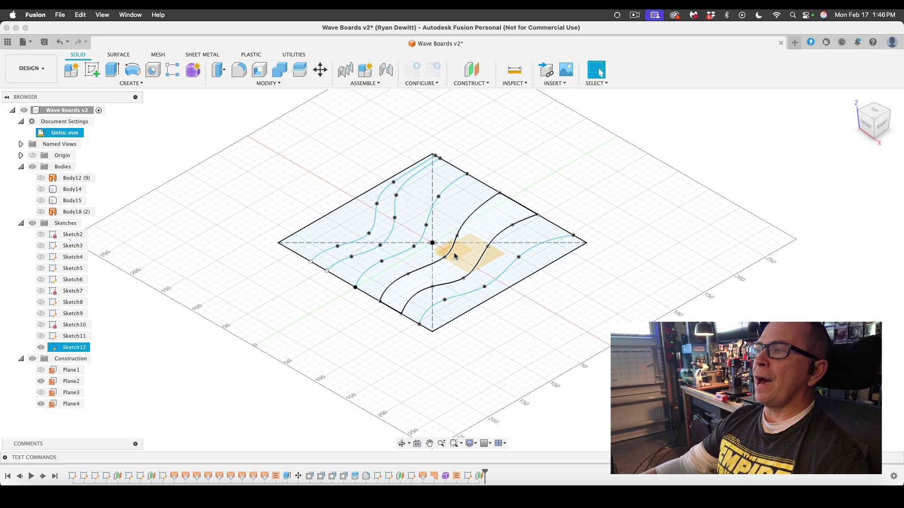
pyautogui.press('Escape')
pyautogui.click(41, 347)
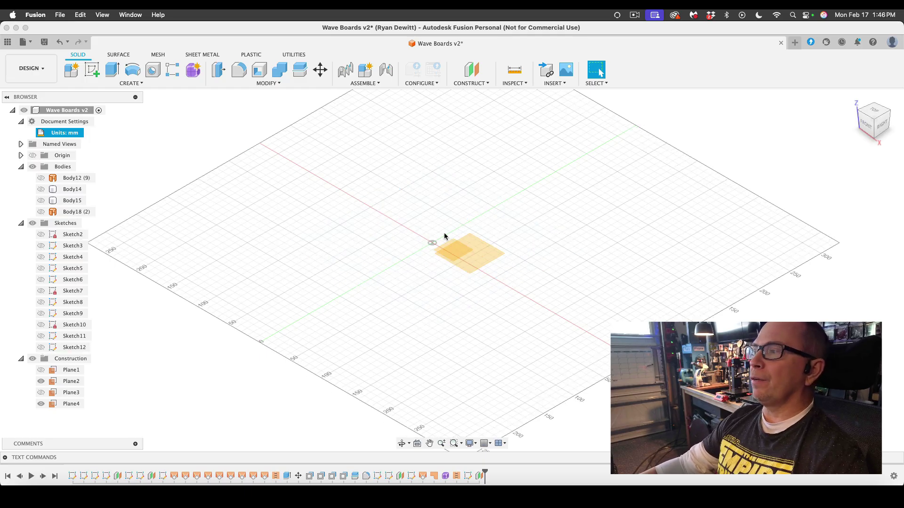
# Step: Start a new sketch on Plane4, the construction plane offset below the horizontal origin plane
pyautogui.click(131, 84)
pyautogui.click(94, 102)
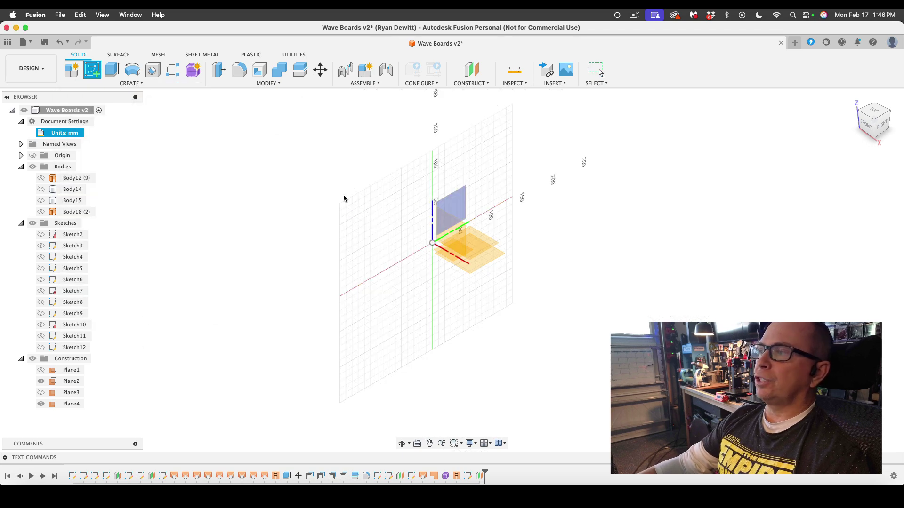
pyautogui.scroll(5, 424, 258)
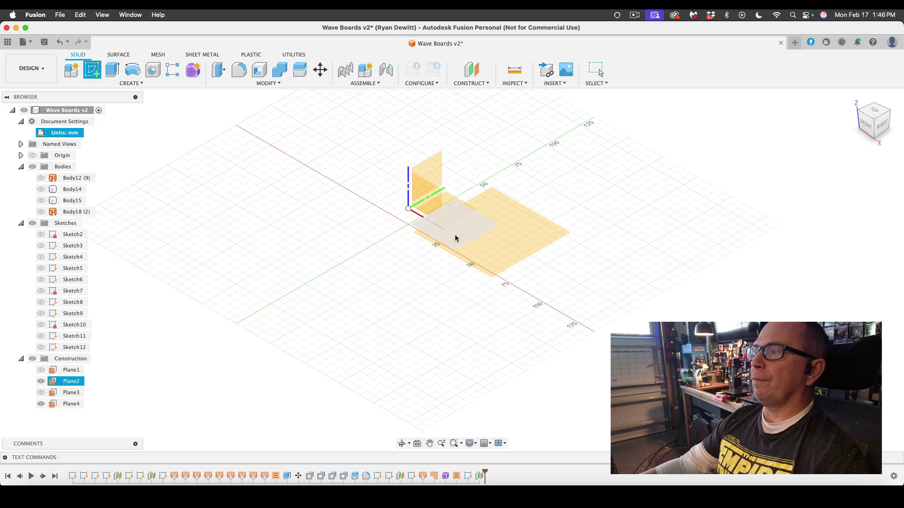
pyautogui.click(495, 256)
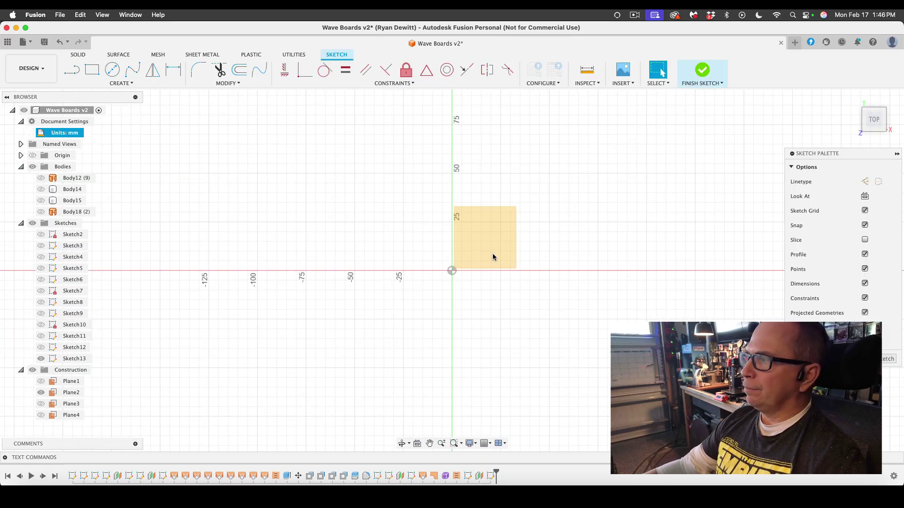
# Step: Draw a 250 mm by 250 mm center rectangle centred on the origin
pyautogui.click(121, 83)
pyautogui.moveTo(114, 104)
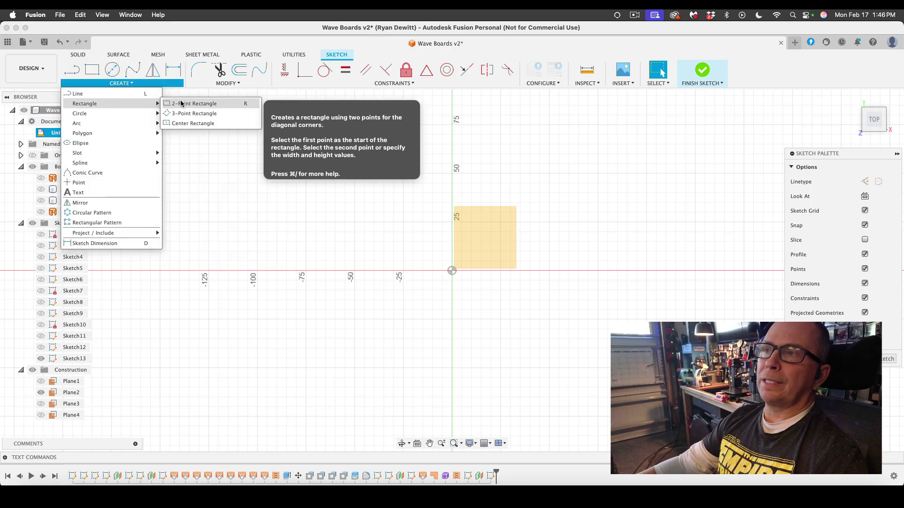
pyautogui.click(184, 124)
pyautogui.click(452, 271)
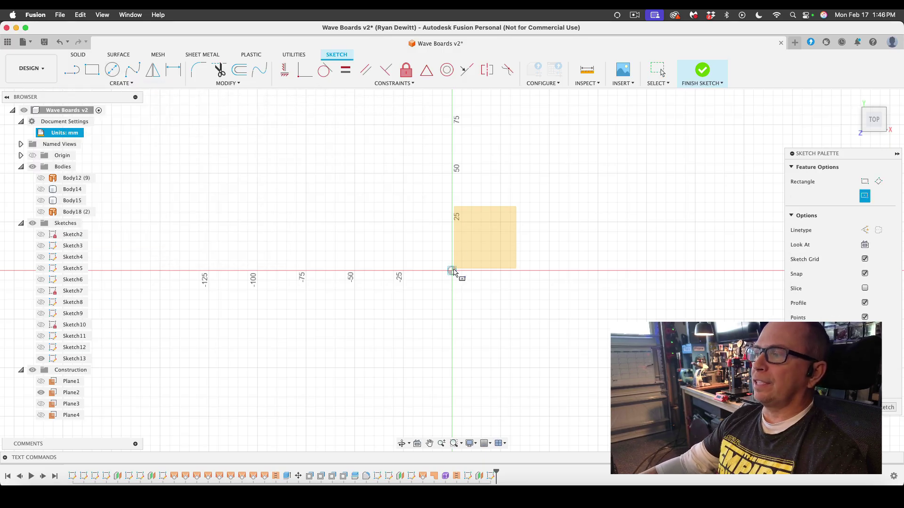
pyautogui.write('25')
pyautogui.press('Tab')
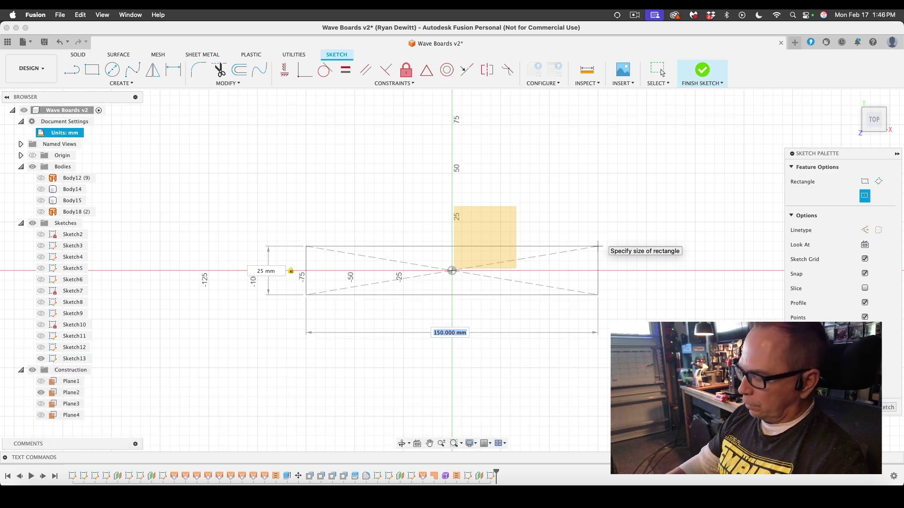
pyautogui.write('250')
pyautogui.press('Tab')
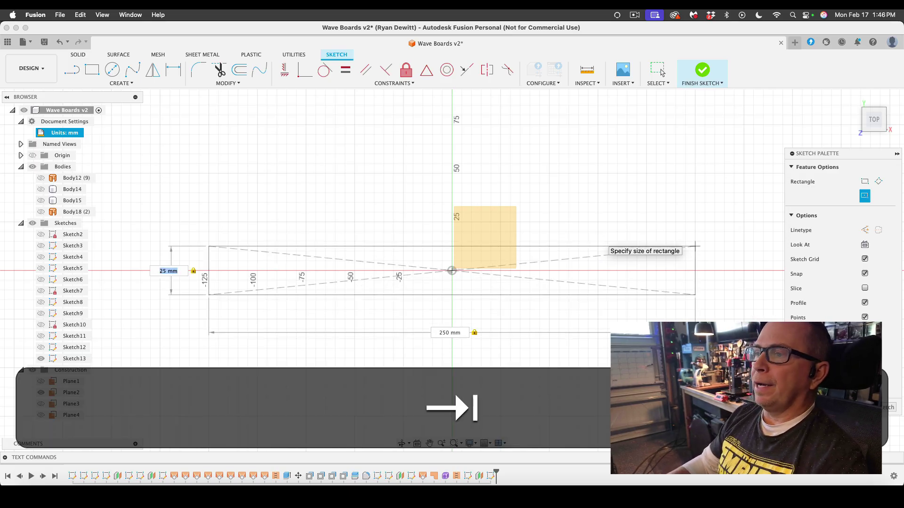
pyautogui.write('250')
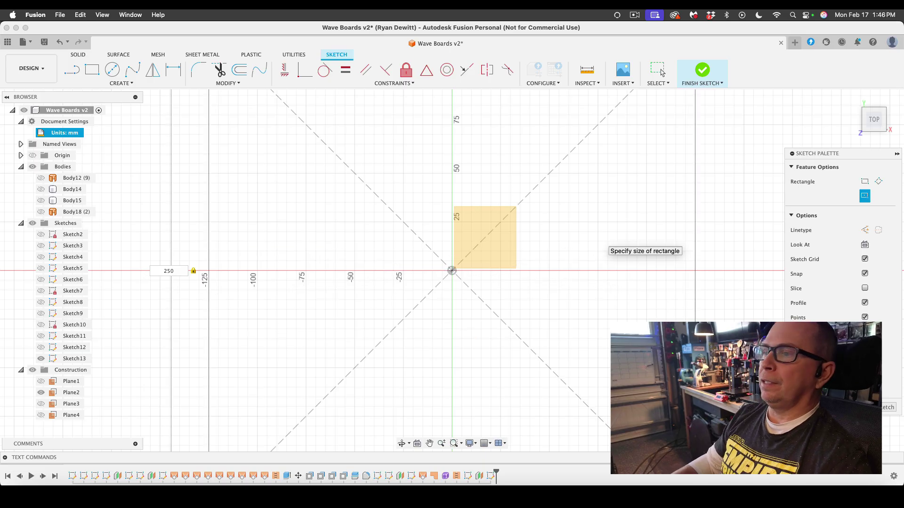
pyautogui.press('Return')
pyautogui.scroll(-4, 534, 259)
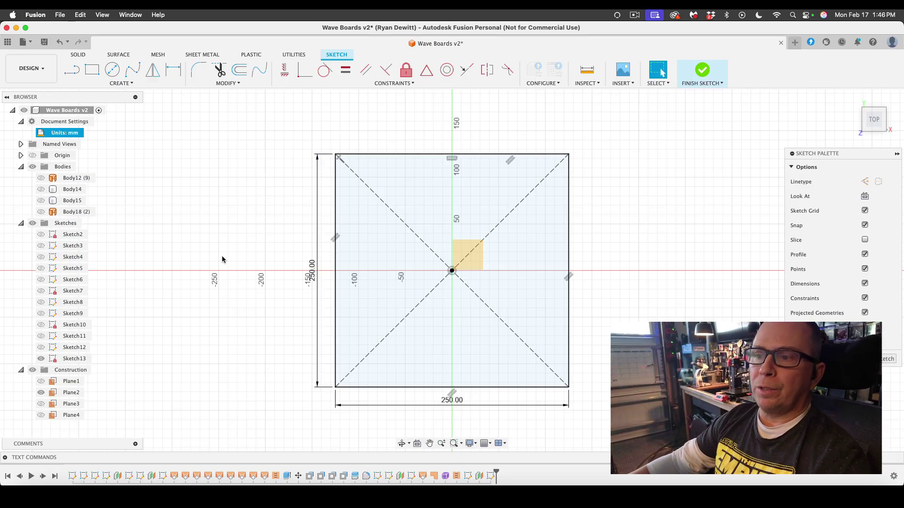
# Step: Show Sketch12 so its six splines serve as a reference beneath the new square
pyautogui.click(41, 347)
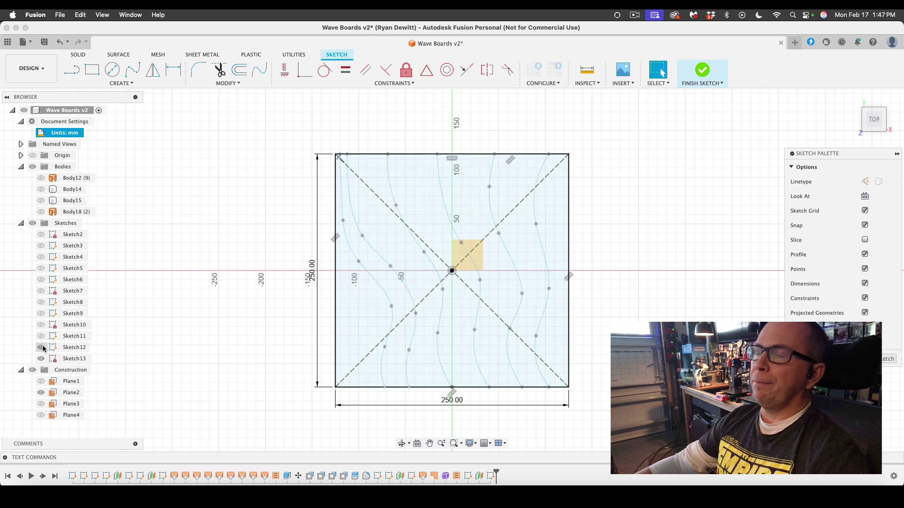
pyautogui.click(80, 358)
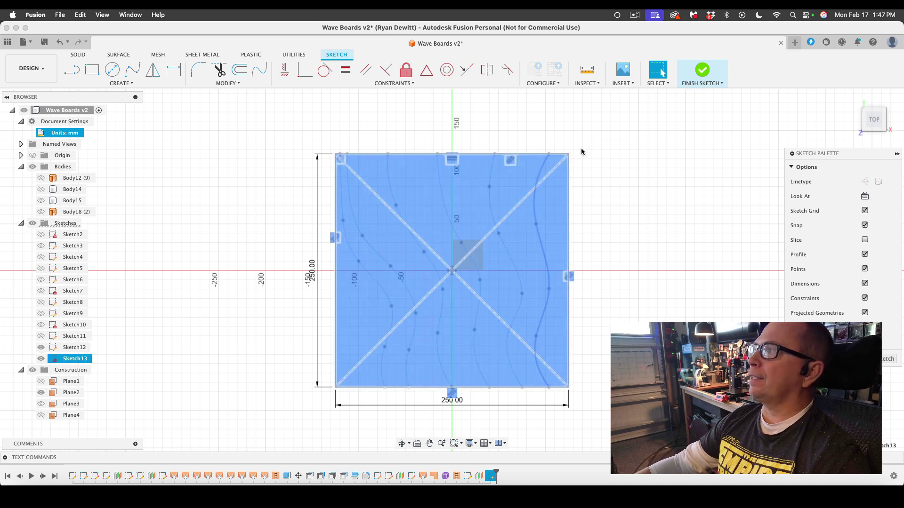
pyautogui.click(66, 347)
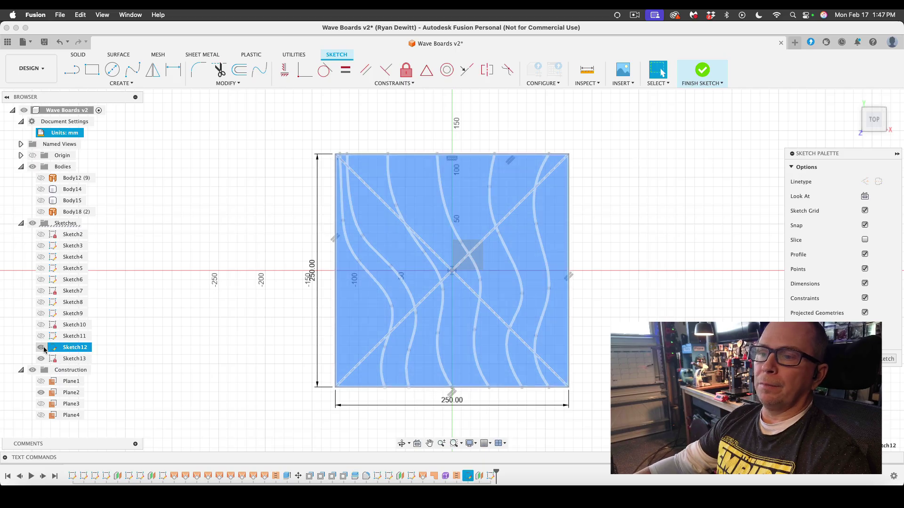
pyautogui.click(42, 348)
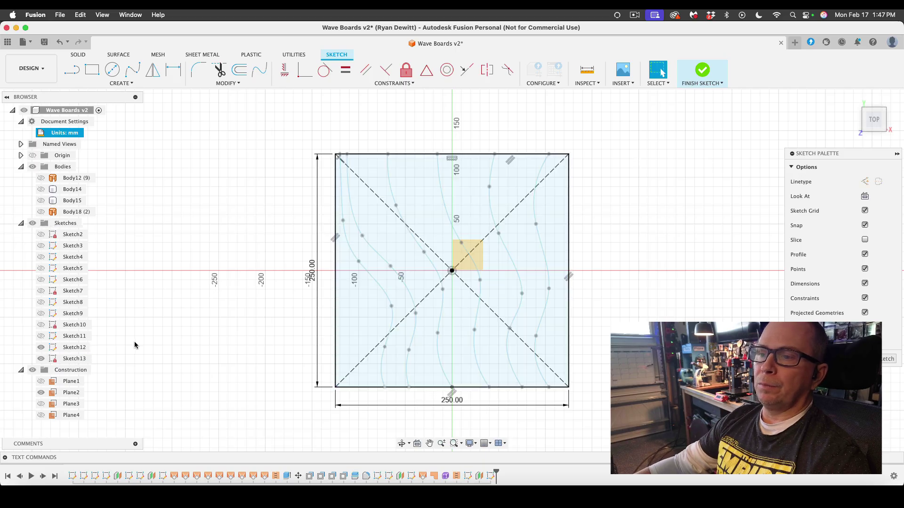
# Step: Sketch a six-point wavy spline from the square's upper-left corner down to the lower edge just right of the lower-left corner
pyautogui.click(131, 70)
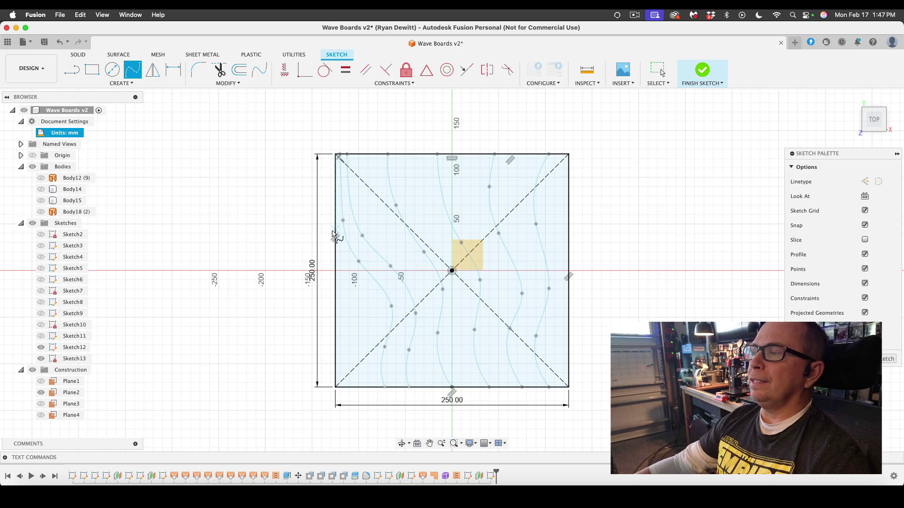
pyautogui.scroll(5, 335, 194)
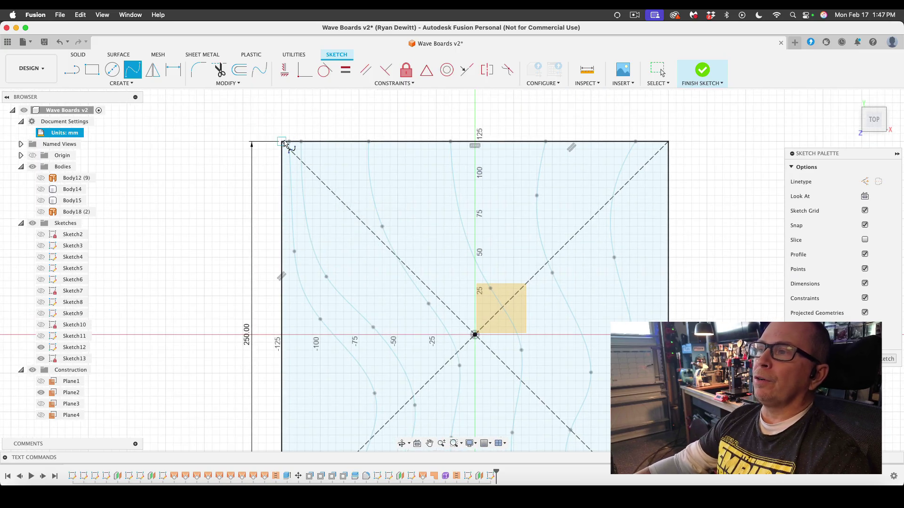
pyautogui.click(284, 142)
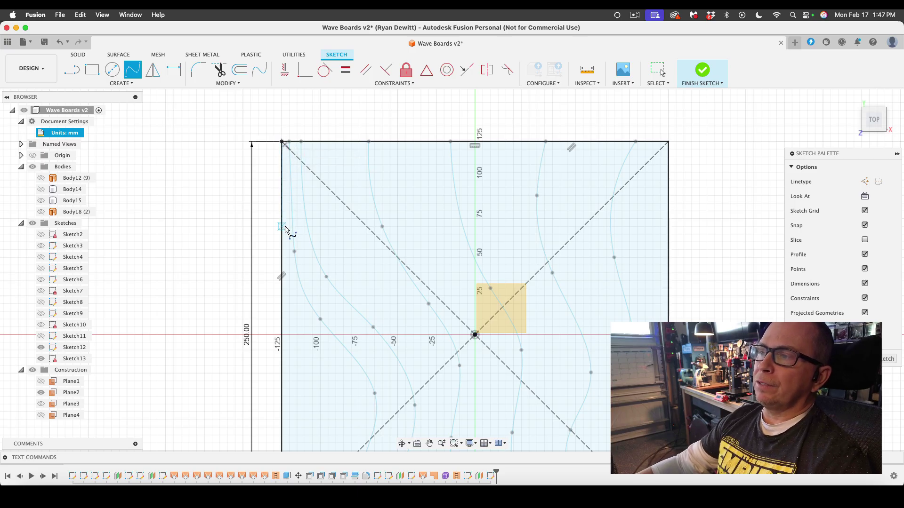
pyautogui.click(289, 226)
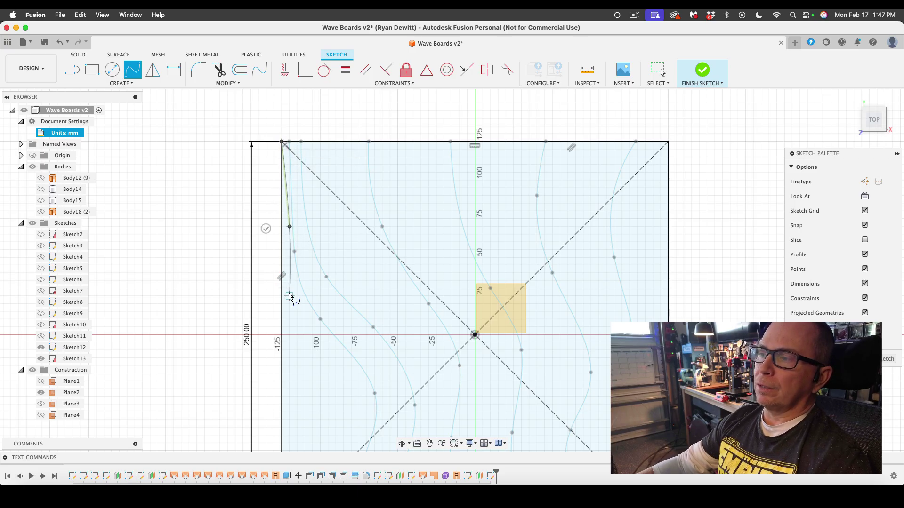
pyautogui.click(289, 295)
pyautogui.click(313, 374)
pyautogui.scroll(-5, 313, 377)
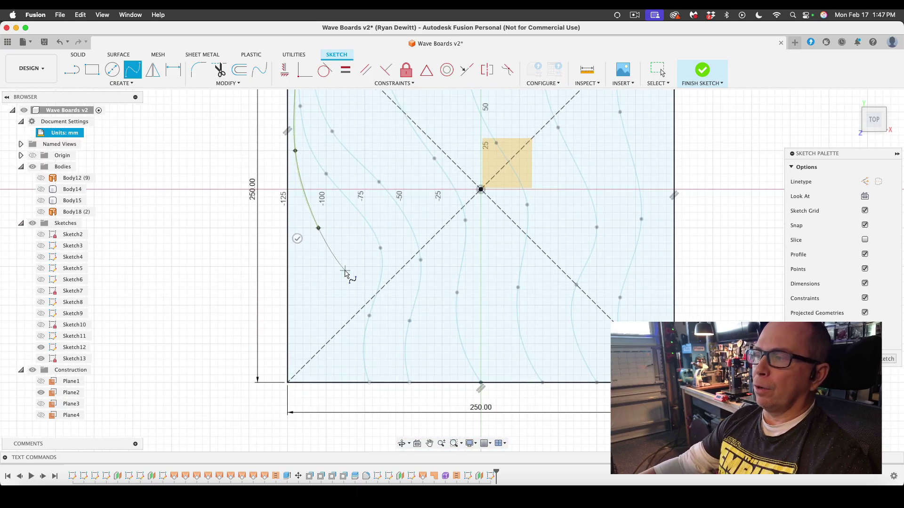
pyautogui.click(349, 274)
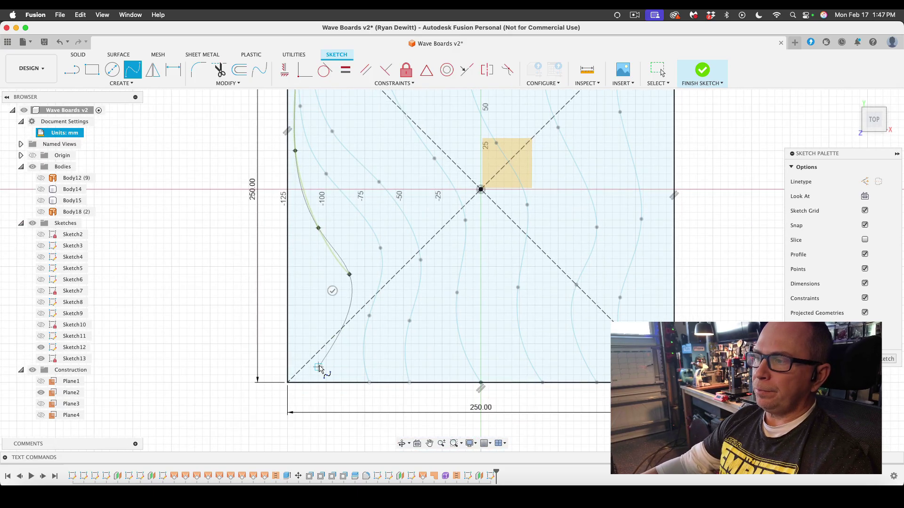
pyautogui.click(303, 382)
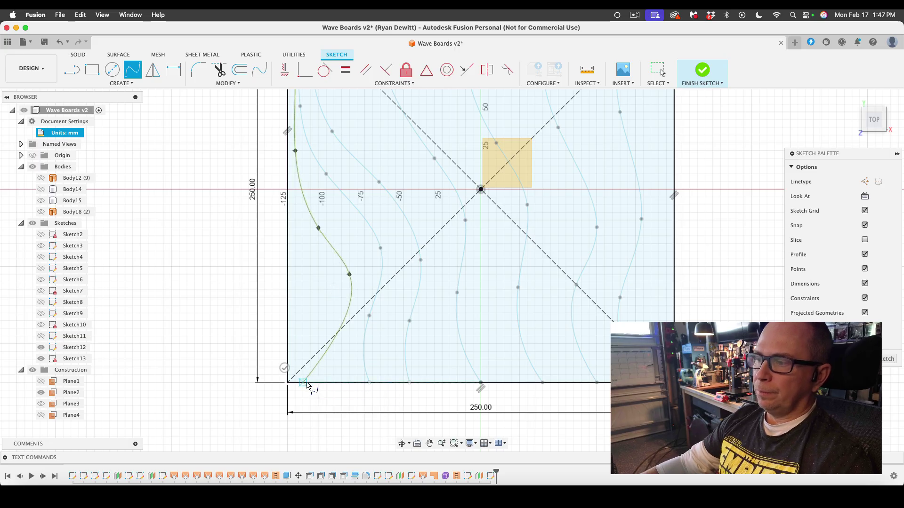
pyautogui.press('Return')
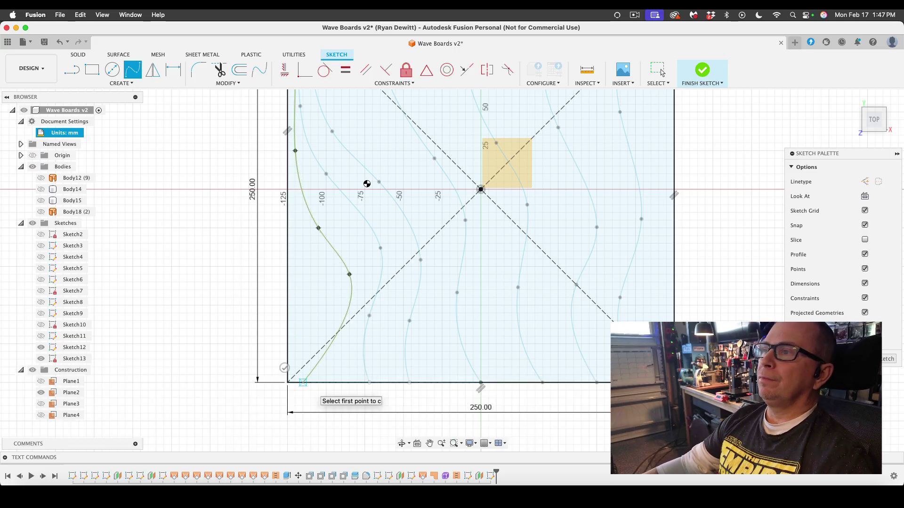
pyautogui.press('Escape')
# Step: Sketch a second wavy spline with seven points, from the upper edge near the first spline to the lower edge between the first two reference splines
pyautogui.scroll(3, 310, 189)
pyautogui.scroll(-5, 310, 189)
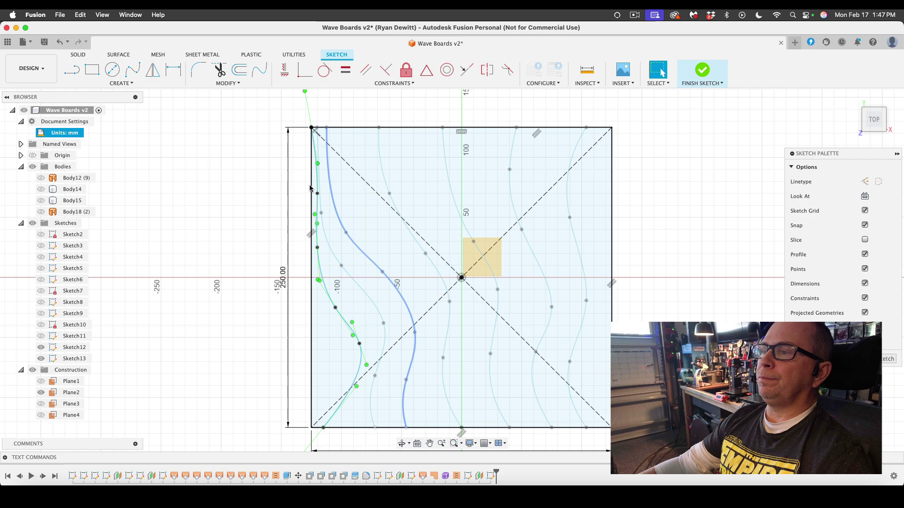
pyautogui.click(133, 69)
pyautogui.scroll(4, 346, 170)
pyautogui.scroll(4, 346, 170)
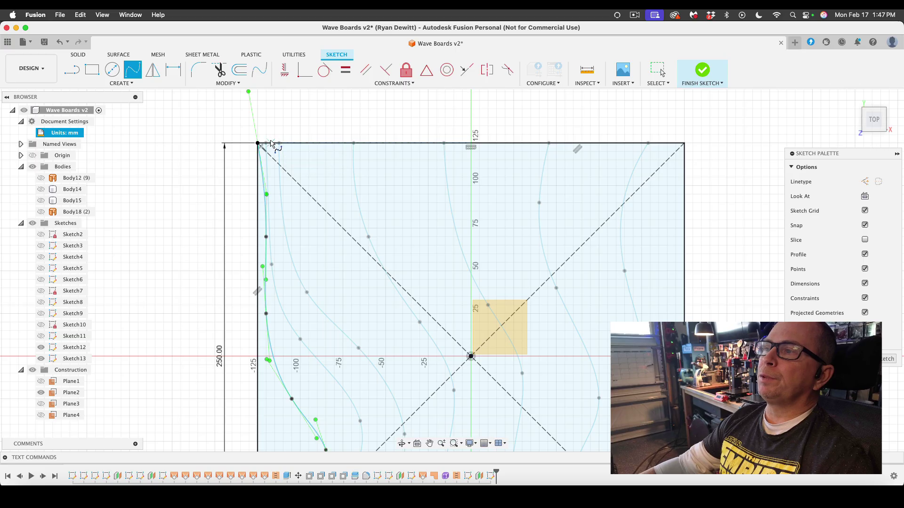
pyautogui.scroll(3, 273, 145)
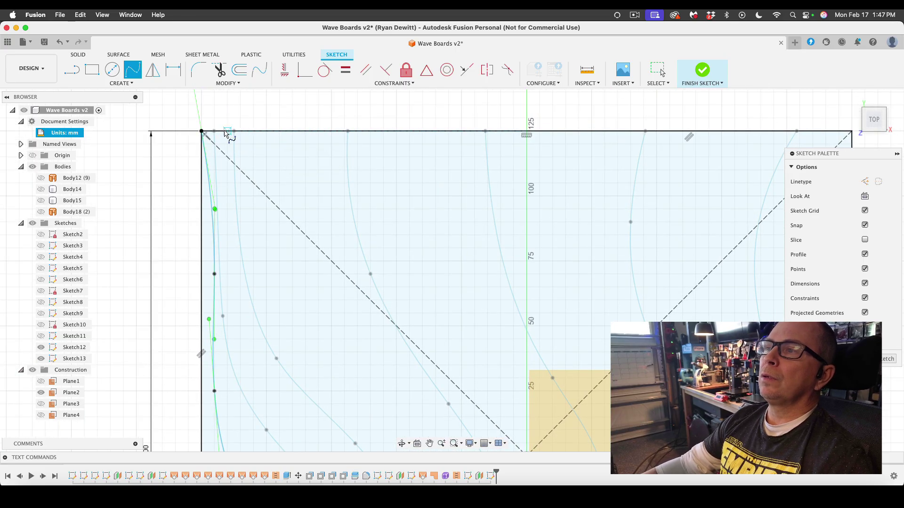
pyautogui.click(224, 131)
pyautogui.click(227, 222)
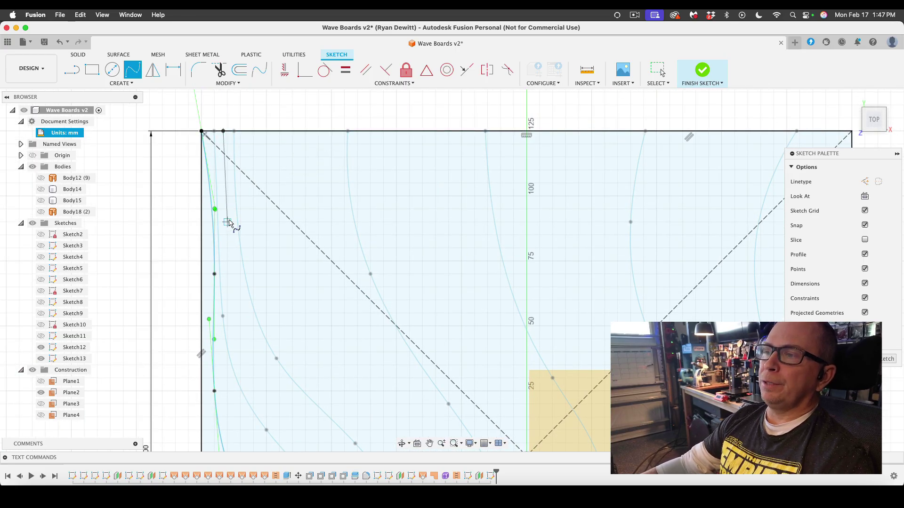
pyautogui.scroll(-3, 244, 315)
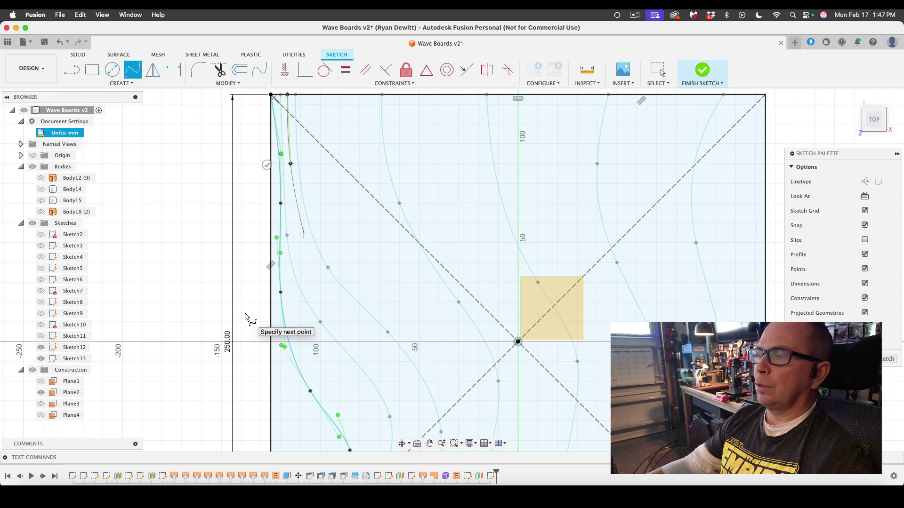
pyautogui.scroll(-3, 249, 317)
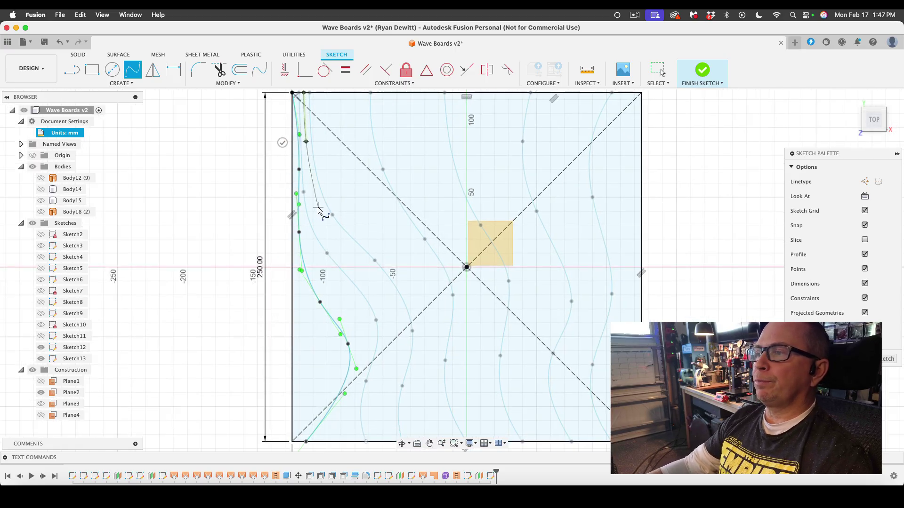
pyautogui.click(313, 211)
pyautogui.click(372, 272)
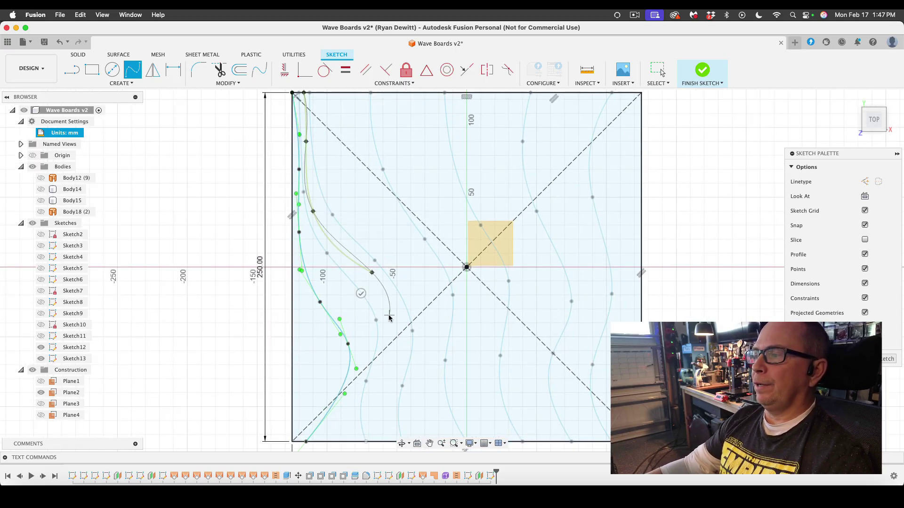
pyautogui.click(390, 355)
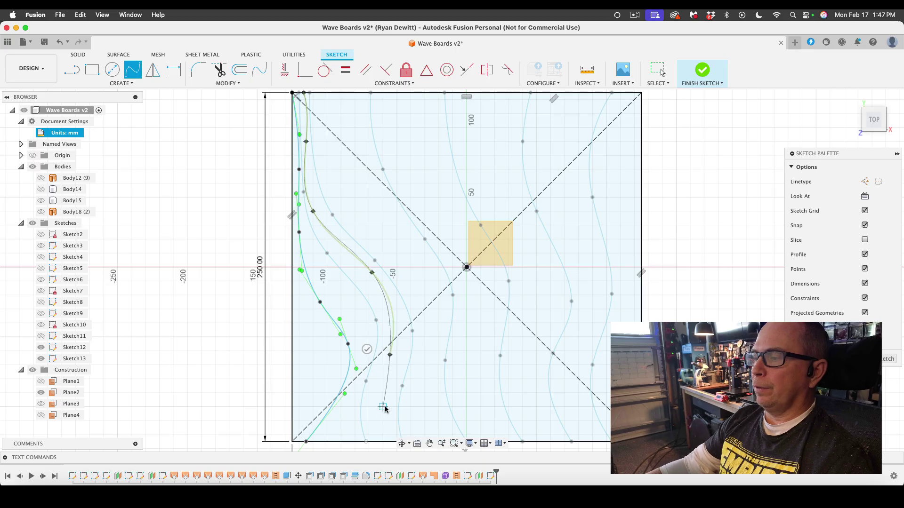
pyautogui.click(383, 393)
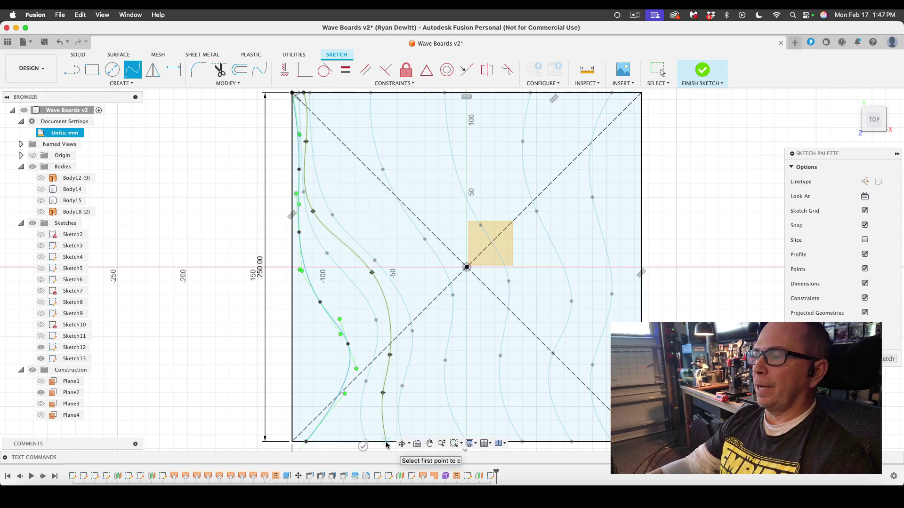
pyautogui.doubleClick(386, 443)
pyautogui.press('Return')
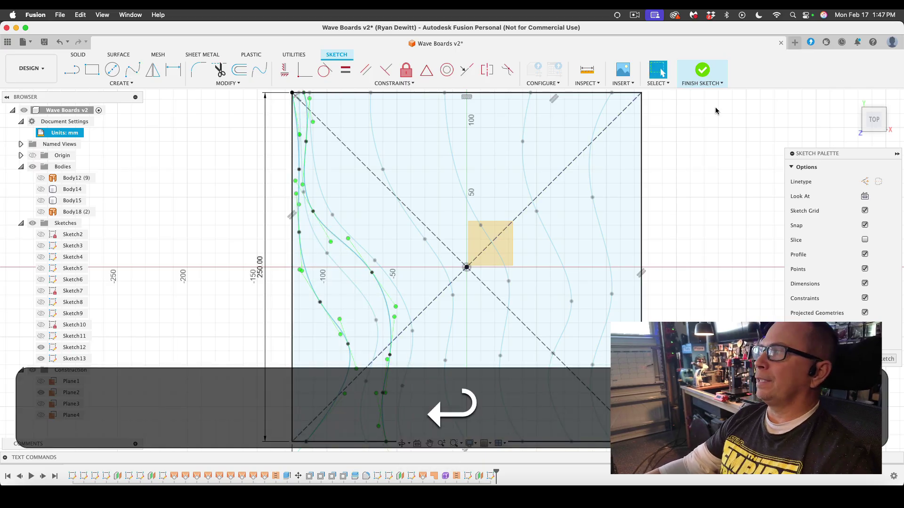
# Step: Sketch a third wavy spline with seven points, from the upper edge to the lower edge, ending between the second and third reference splines
pyautogui.click(127, 71)
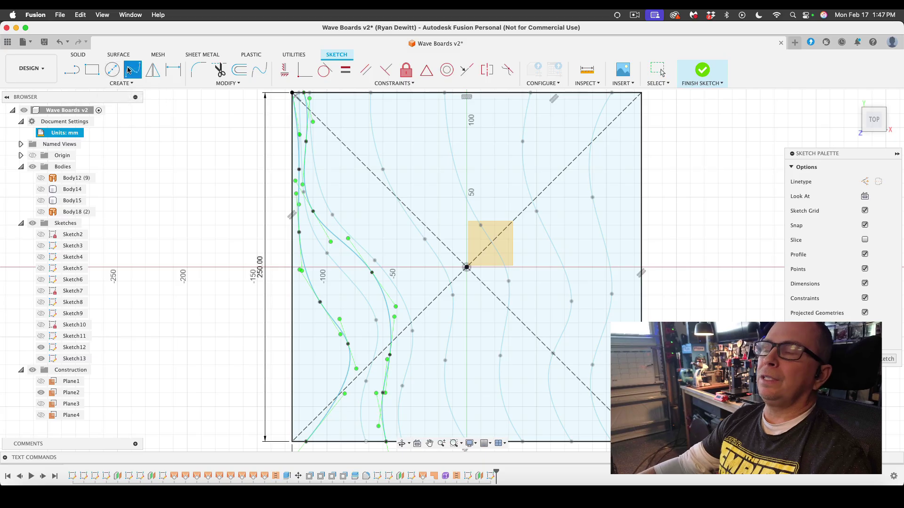
pyautogui.click(332, 94)
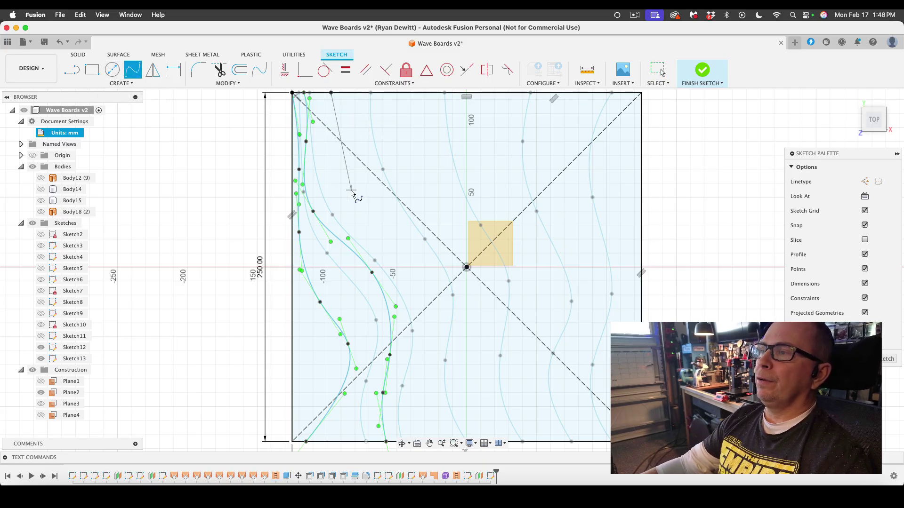
pyautogui.click(355, 191)
pyautogui.click(399, 246)
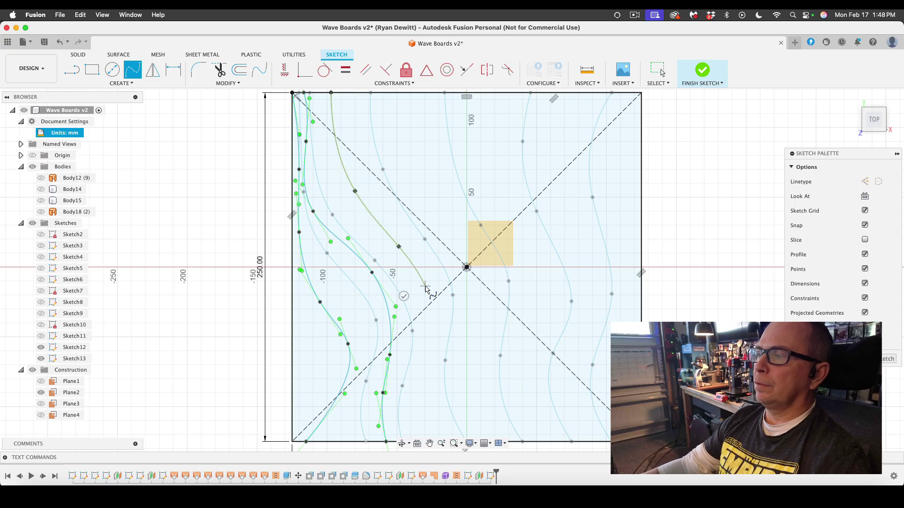
pyautogui.click(425, 286)
pyautogui.click(435, 331)
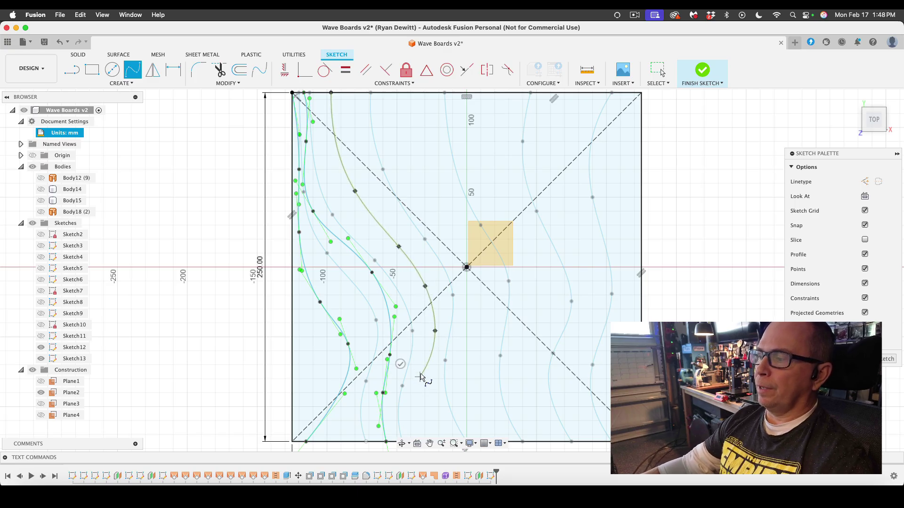
pyautogui.click(420, 377)
pyautogui.click(430, 443)
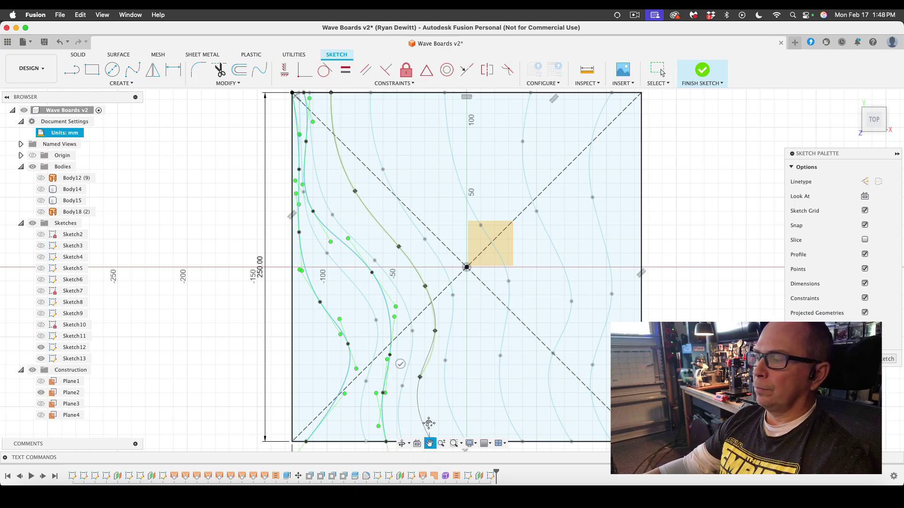
pyautogui.moveTo(429, 423); pyautogui.dragTo(424, 378)
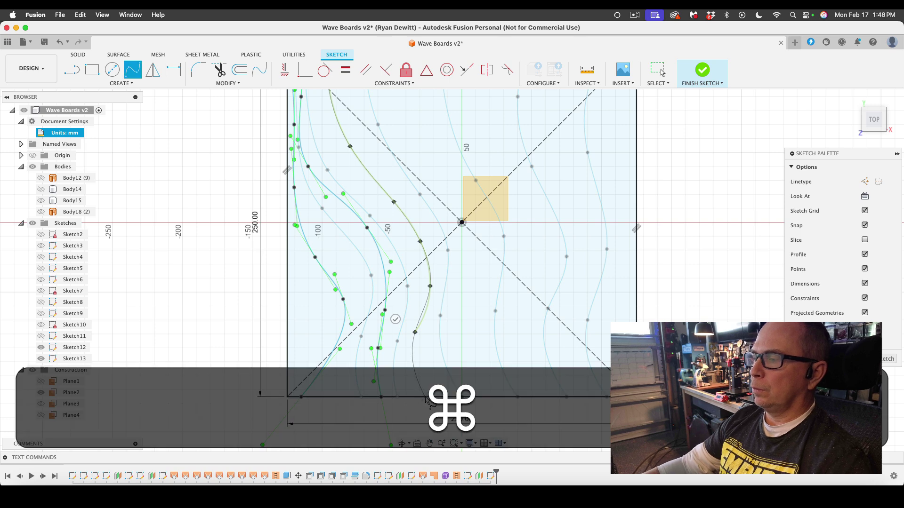
pyautogui.click(426, 398)
pyautogui.press('Return')
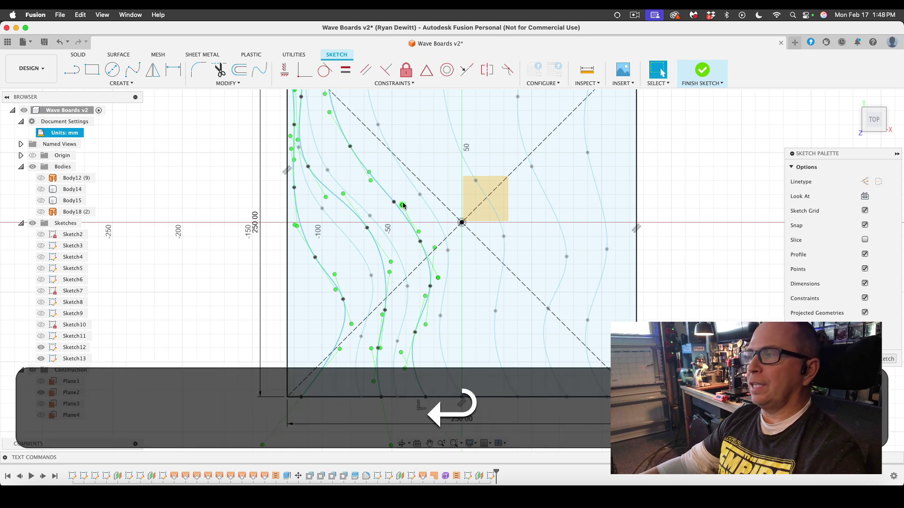
# Step: Sketch a fourth wavy spline with seven points from the upper to the lower edge, ending between the third and fourth reference splines
pyautogui.scroll(3, 442, 268)
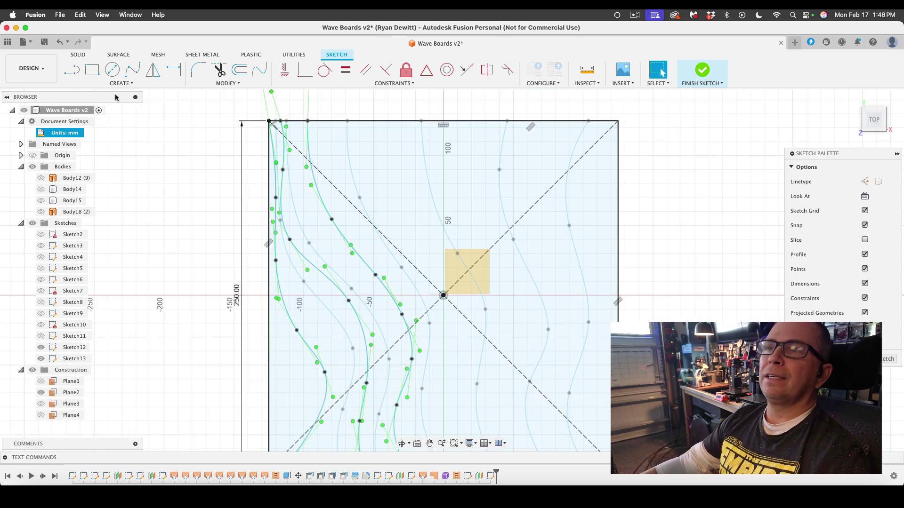
pyautogui.click(132, 70)
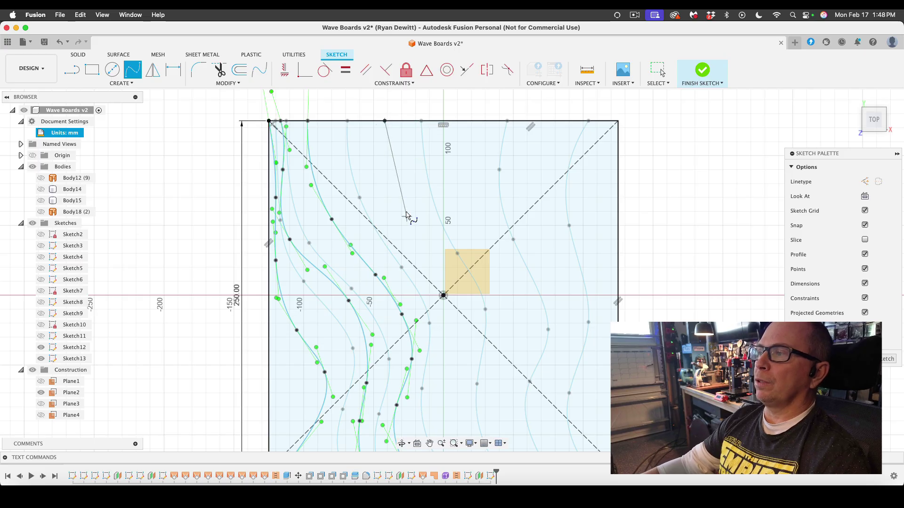
pyautogui.click(429, 239)
pyautogui.scroll(-5, 426, 245)
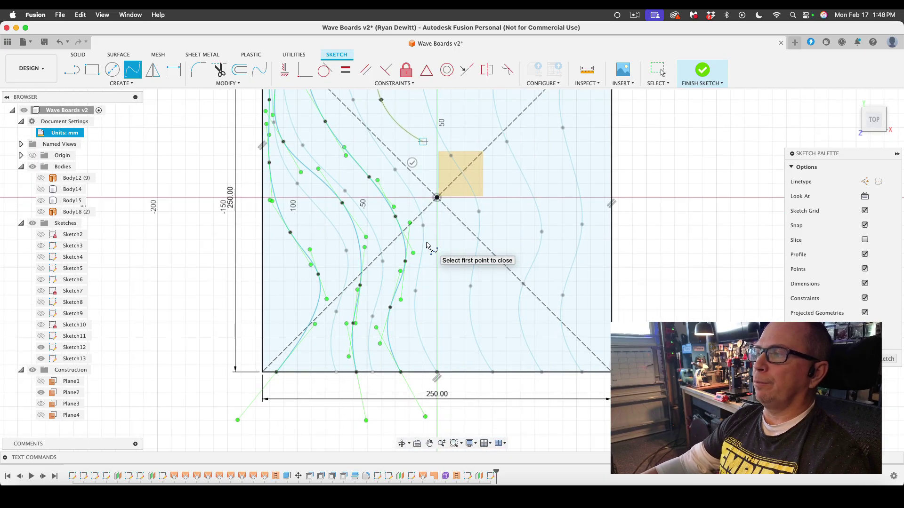
pyautogui.click(450, 239)
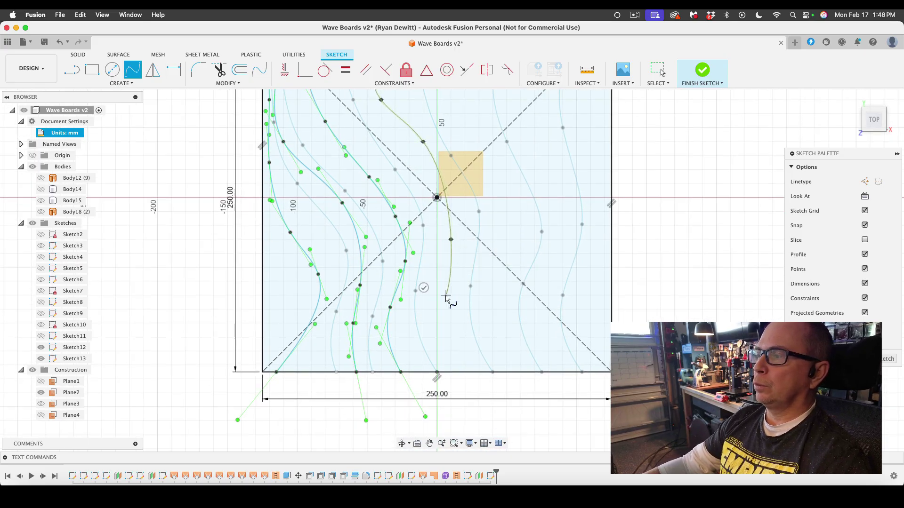
pyautogui.click(445, 296)
pyautogui.click(466, 375)
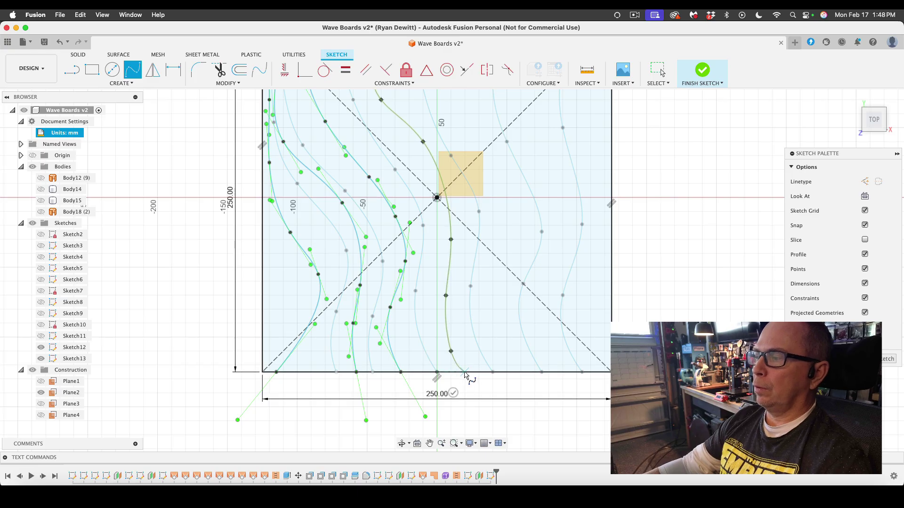
pyautogui.press('Return')
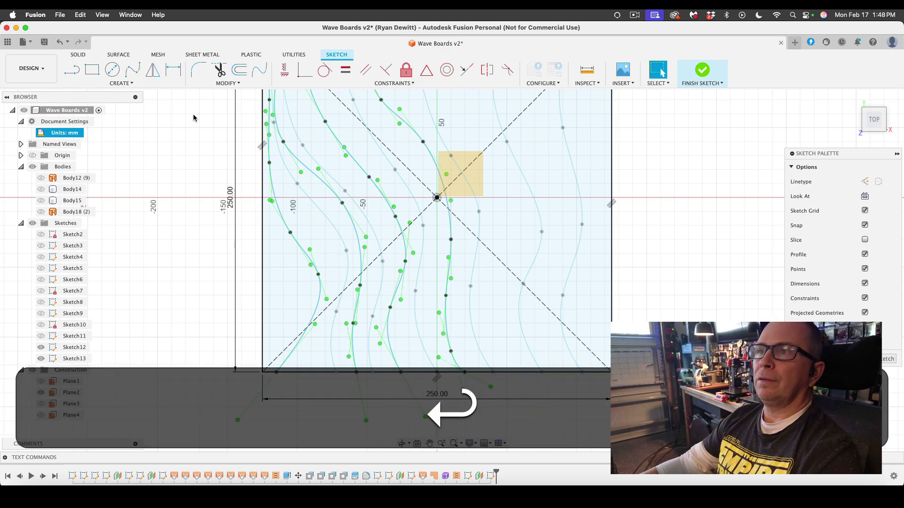
# Step: Sketch a fifth wavy spline with seven points from the upper to the lower edge, ending between the fourth and fifth reference splines
pyautogui.click(132, 70)
pyautogui.scroll(-3, 477, 178)
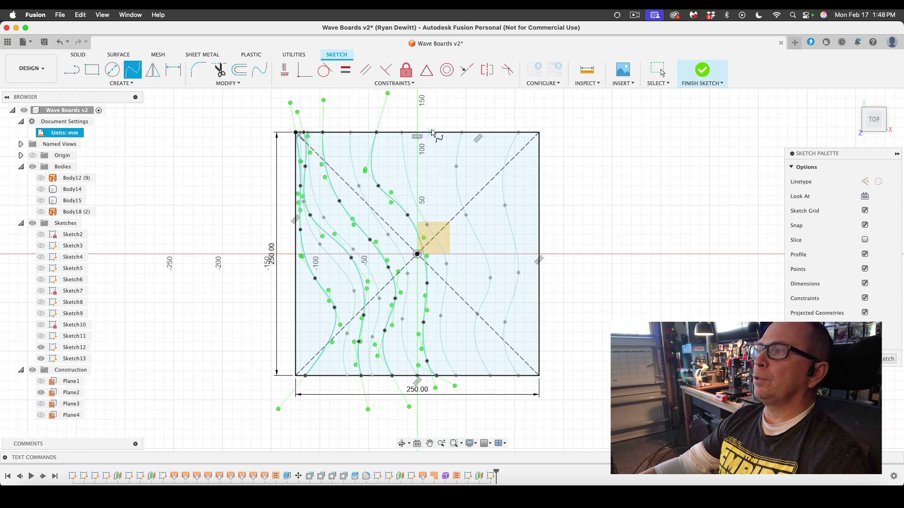
pyautogui.click(433, 133)
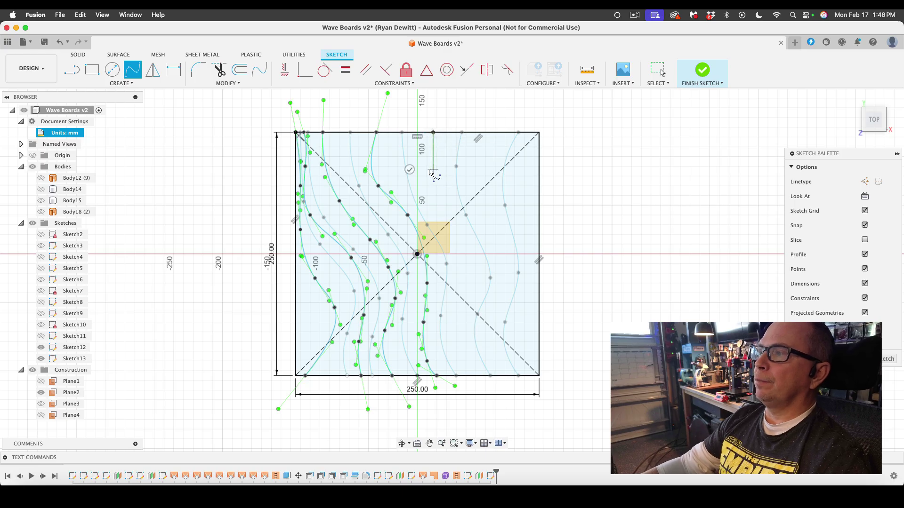
pyautogui.click(433, 169)
pyautogui.click(444, 210)
pyautogui.click(464, 249)
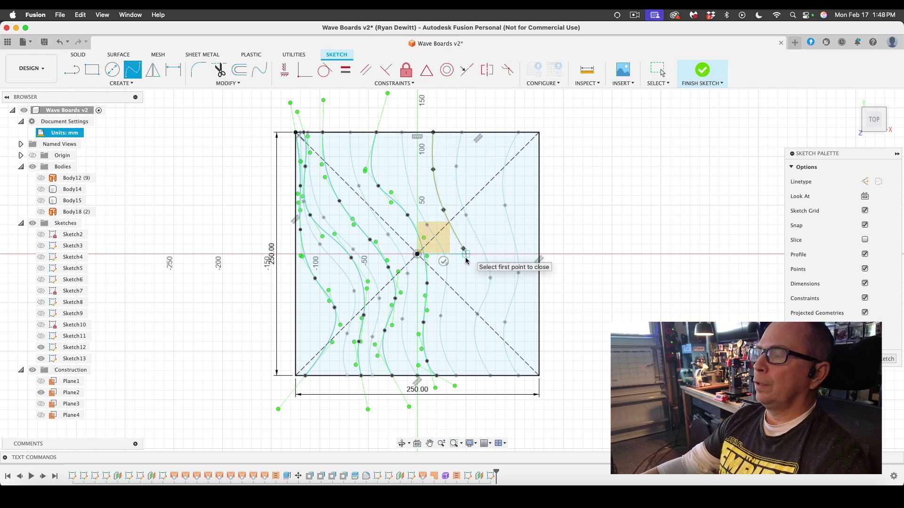
pyautogui.click(466, 283)
pyautogui.click(457, 332)
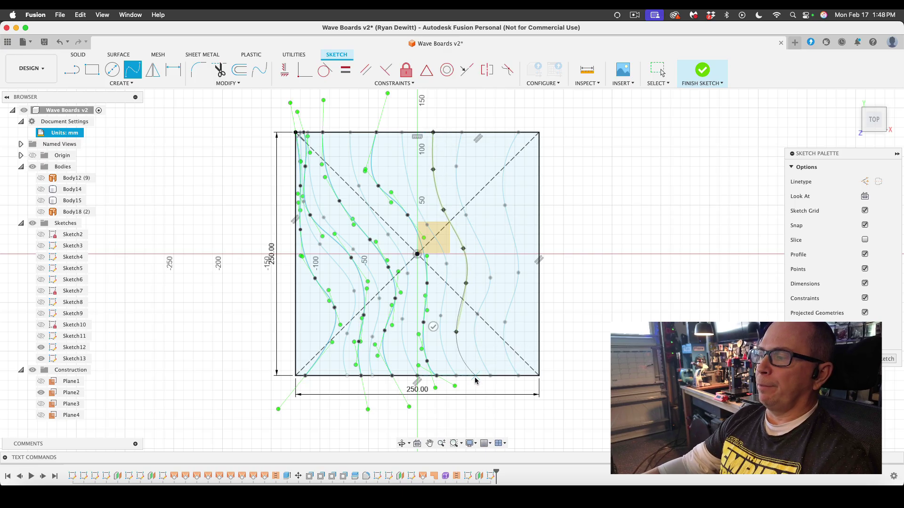
pyautogui.doubleClick(474, 376)
pyautogui.press('Return')
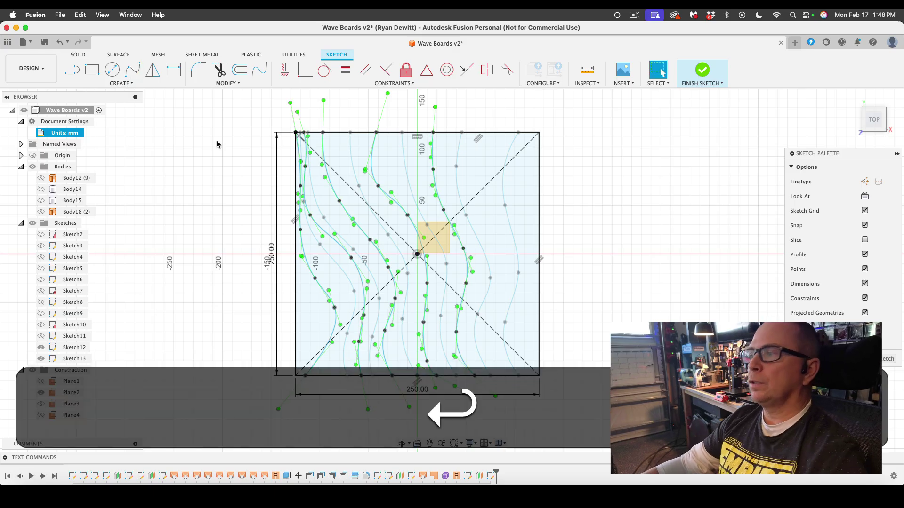
# Step: Sketch a sixth wavy spline with seven points from the upper to the lower edge, ending between the fifth and sixth reference splines
pyautogui.click(133, 70)
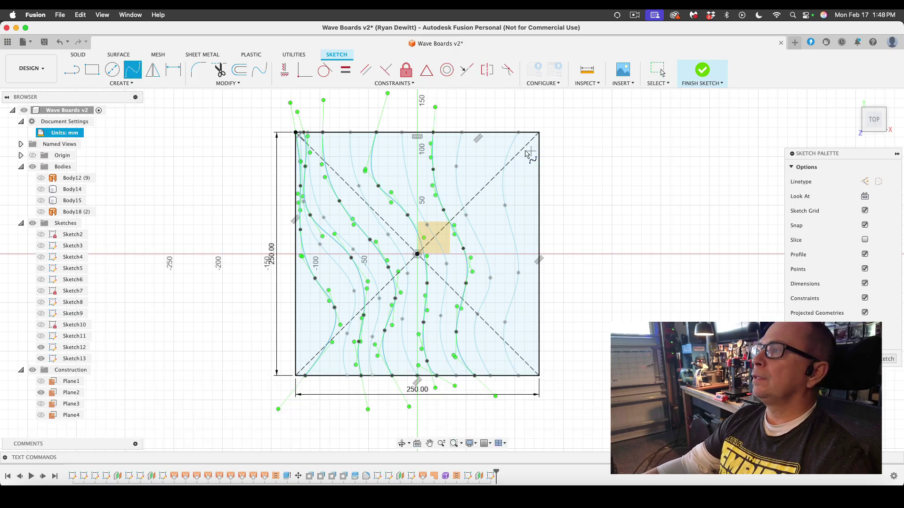
pyautogui.click(491, 132)
pyautogui.click(481, 169)
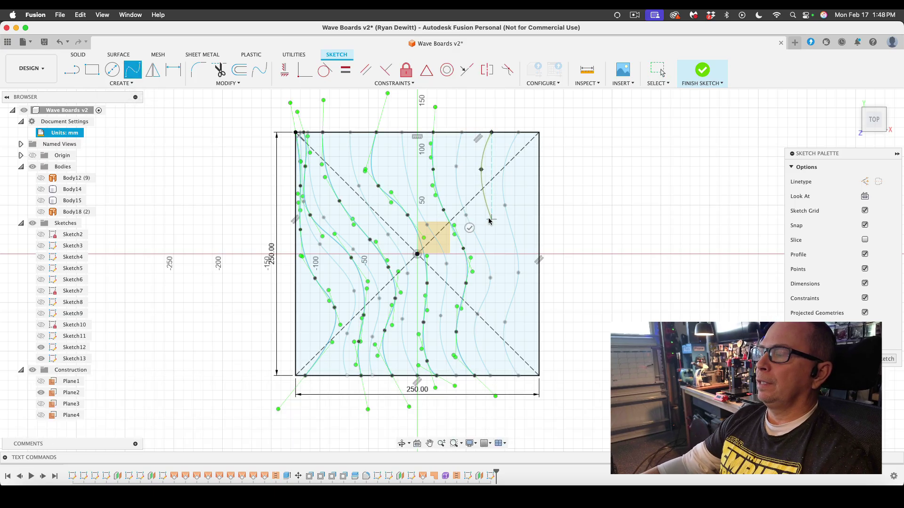
pyautogui.click(491, 219)
pyautogui.click(505, 264)
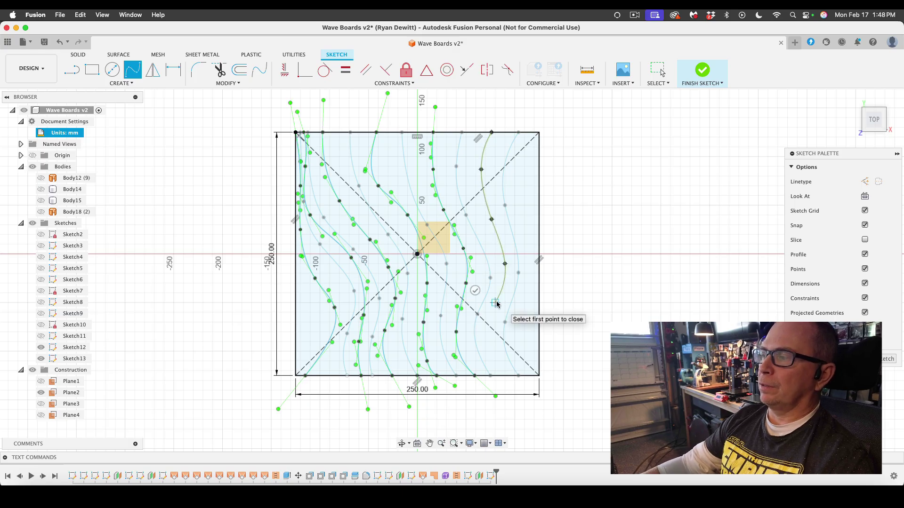
pyautogui.click(495, 303)
pyautogui.click(491, 339)
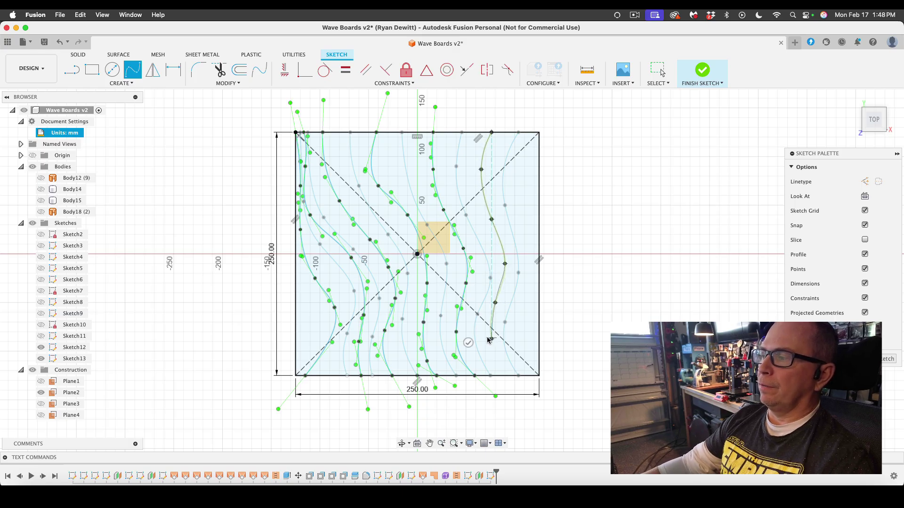
pyautogui.click(506, 377)
pyautogui.press('Return')
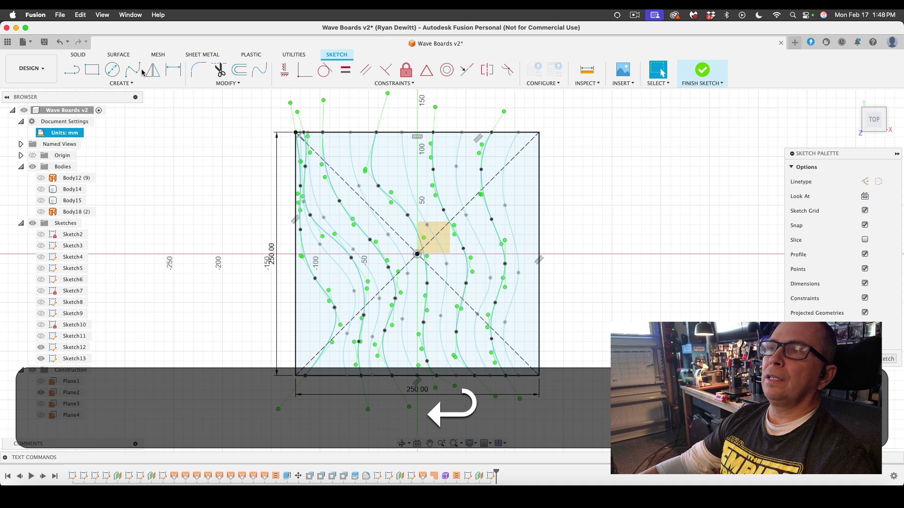
# Step: Sketch a seventh wavy spline with six points from just left of the square's upper-right corner to just left of its lower-right corner
pyautogui.click(140, 72)
pyautogui.click(535, 133)
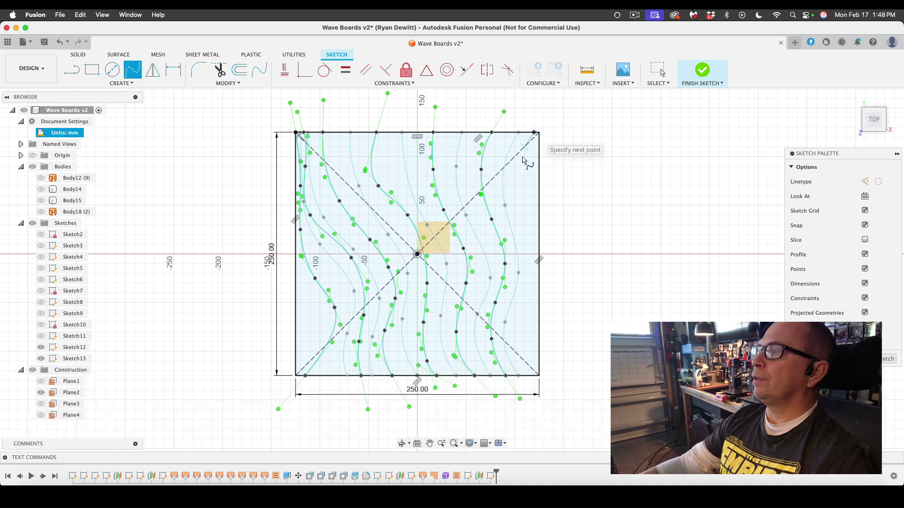
pyautogui.click(524, 176)
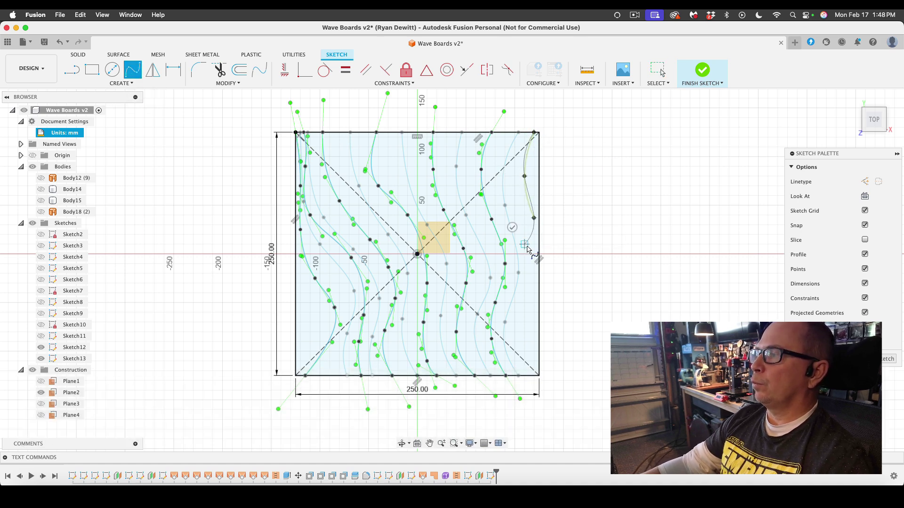
pyautogui.press('super')
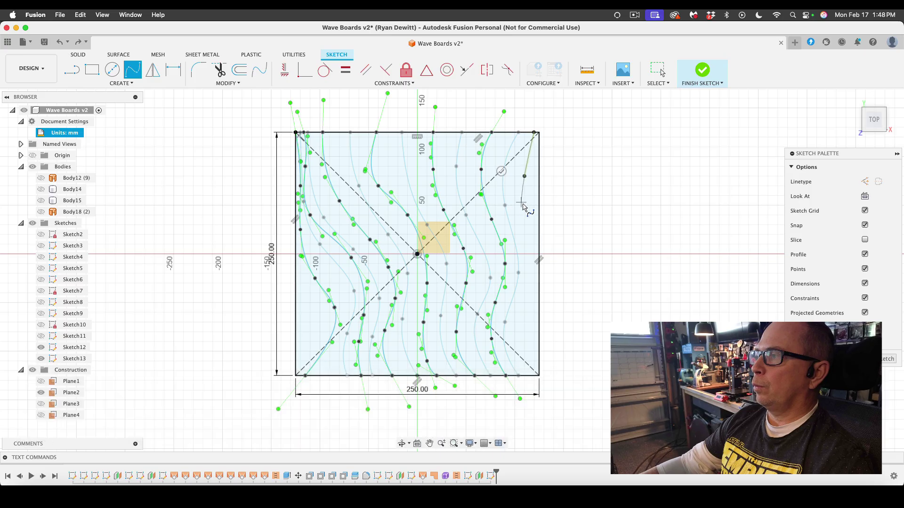
pyautogui.press('super+z')
pyautogui.click(514, 176)
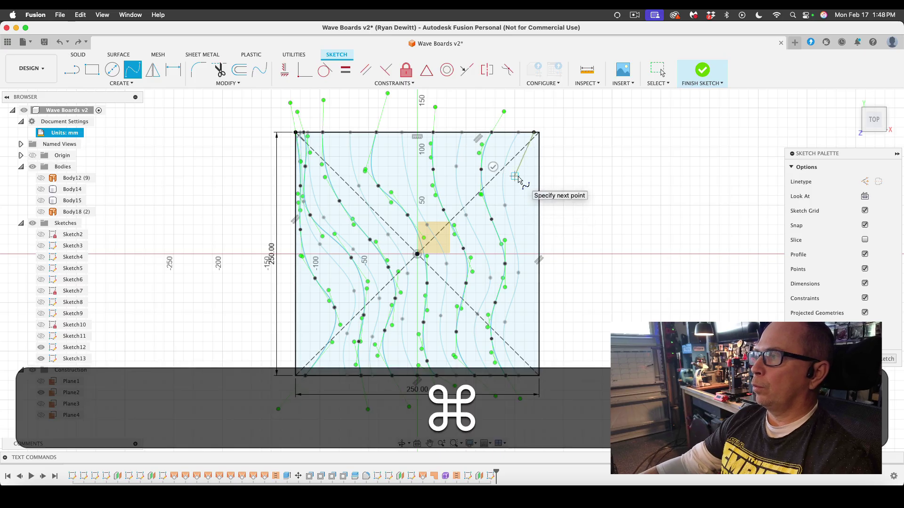
pyautogui.click(527, 219)
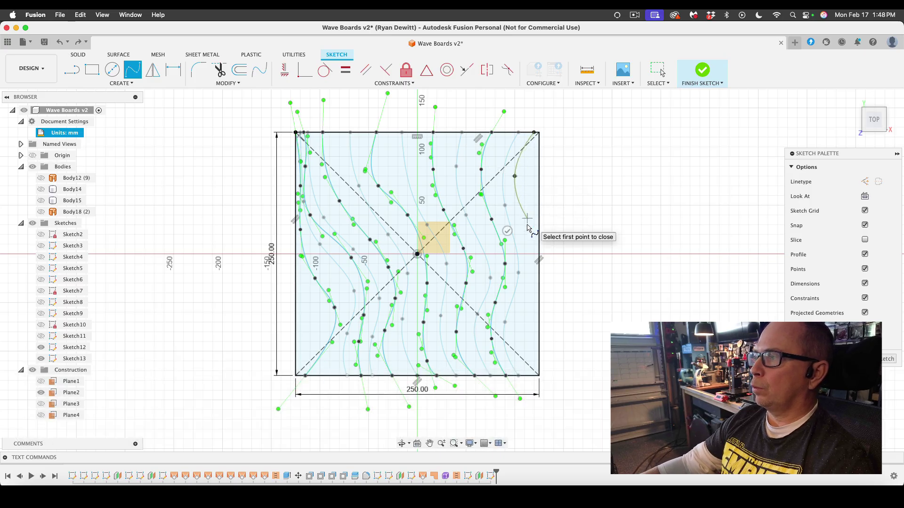
pyautogui.click(534, 273)
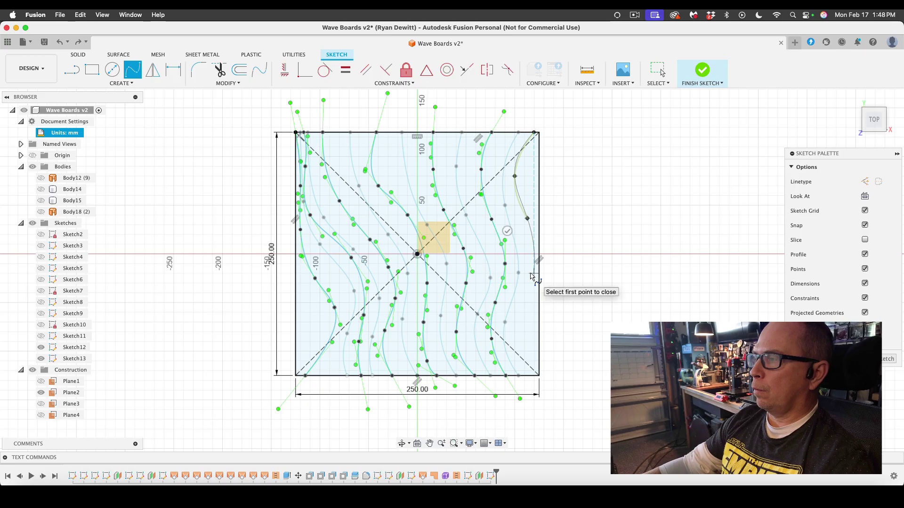
pyautogui.click(524, 322)
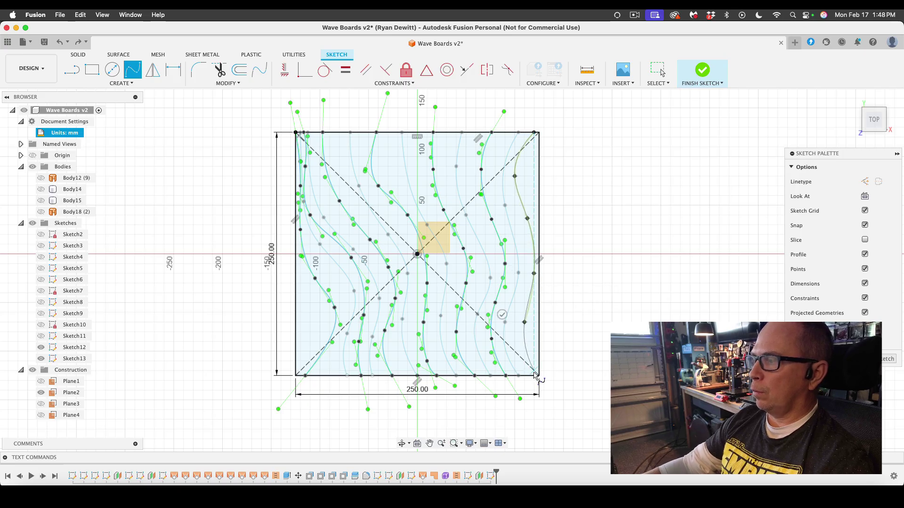
pyautogui.click(535, 377)
pyautogui.press('Return')
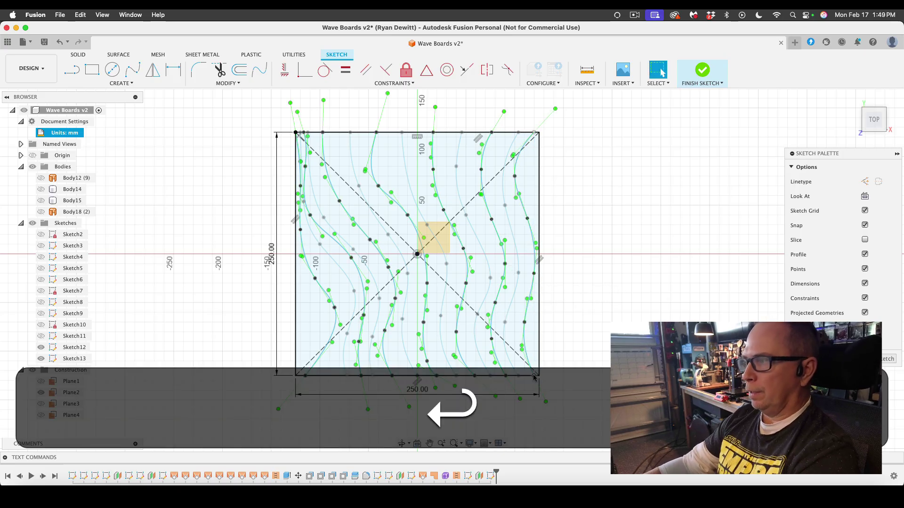
# Step: Finish the sketch and inspect the splines on both offset planes from an angled view
pyautogui.click(700, 71)
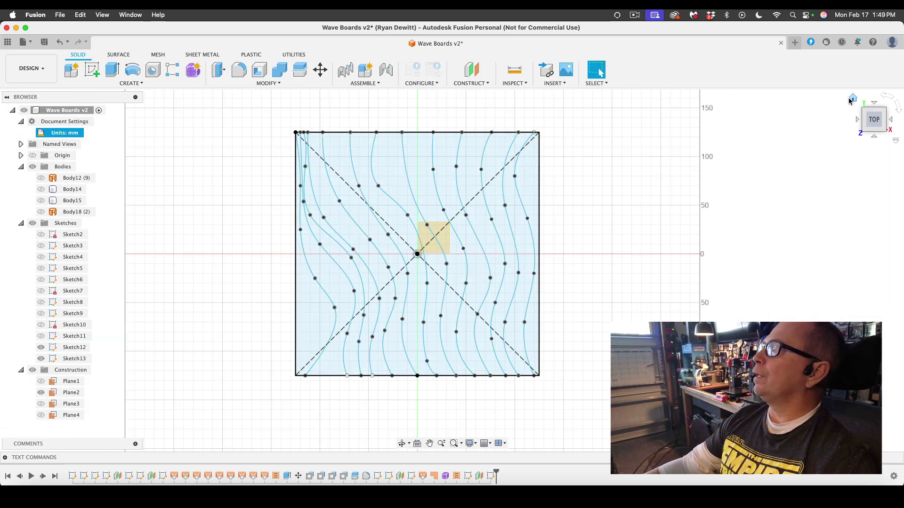
pyautogui.click(853, 104)
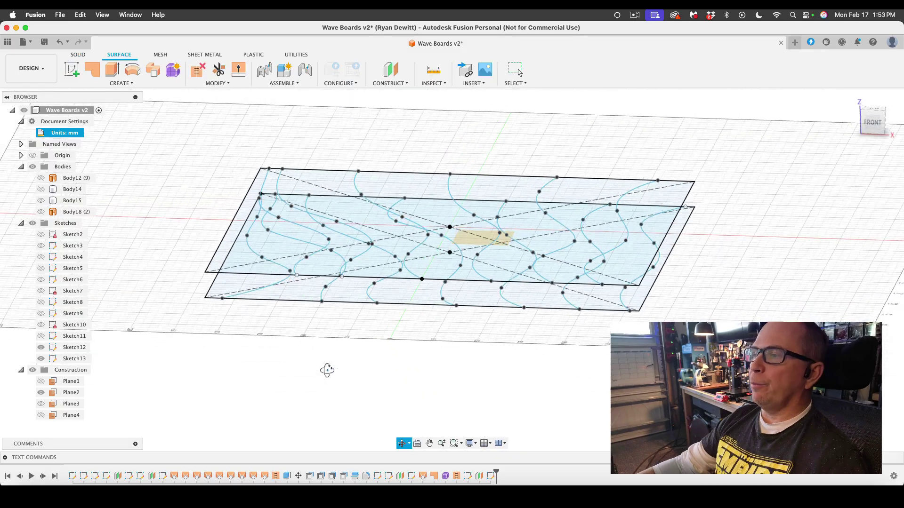
pyautogui.keyDown('shift'); pyautogui.moveTo(327, 369); pyautogui.dragTo(332, 390, button='middle'); pyautogui.keyUp('shift')
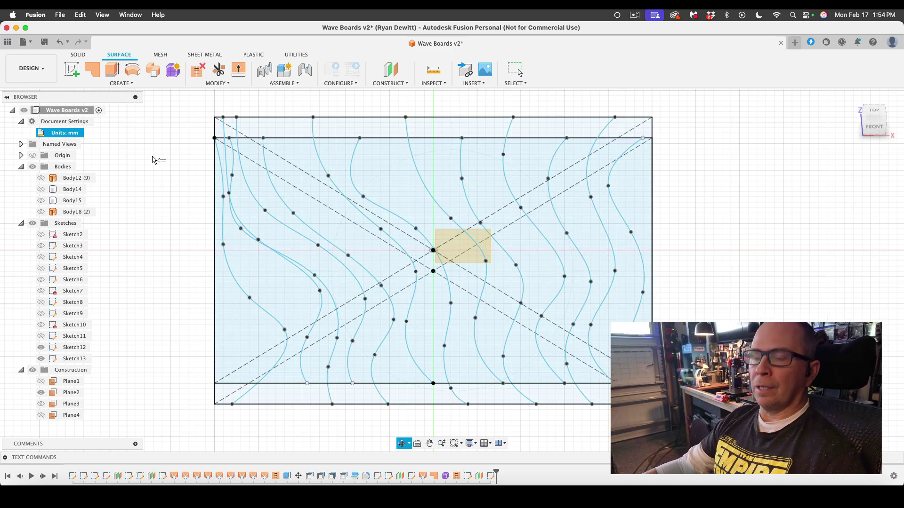
pyautogui.click(79, 55)
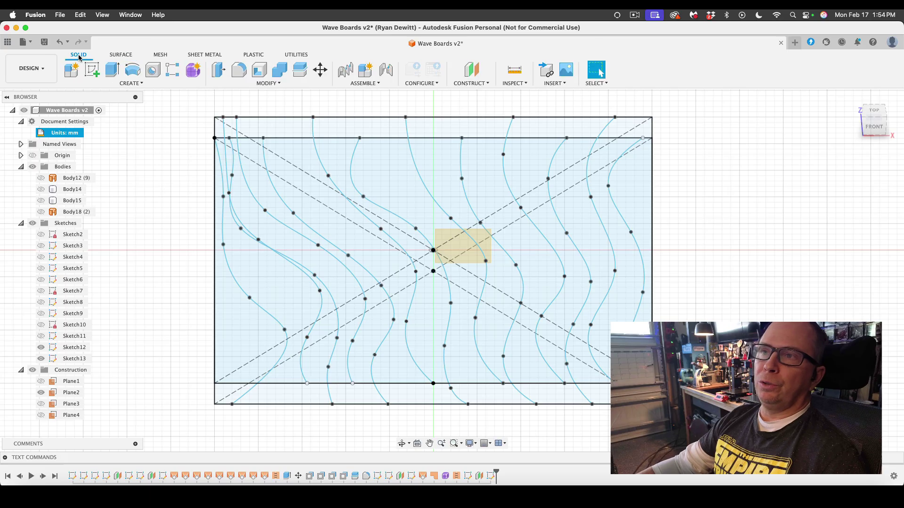
# Step: Create a surface loft through the first lower-plane spline, the first upper-plane spline and the second lower-plane spline
pyautogui.click(132, 85)
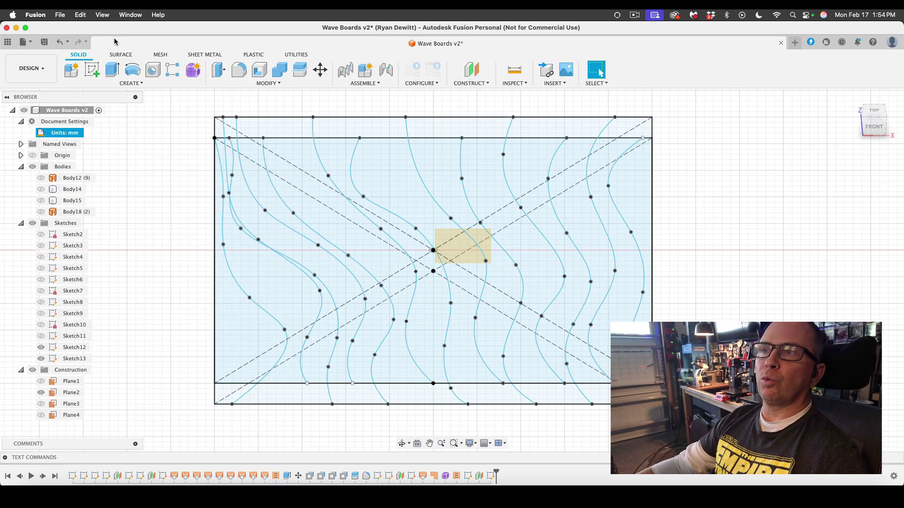
pyautogui.click(120, 55)
pyautogui.click(123, 83)
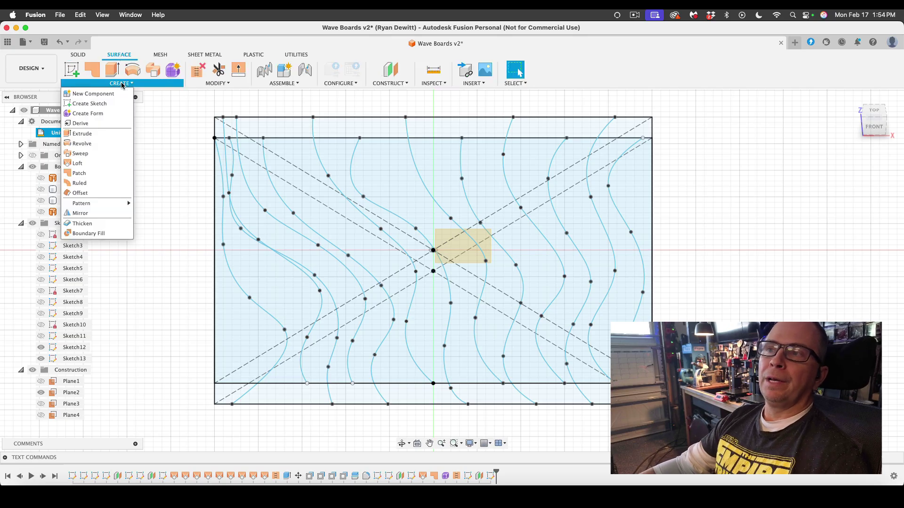
pyautogui.click(92, 165)
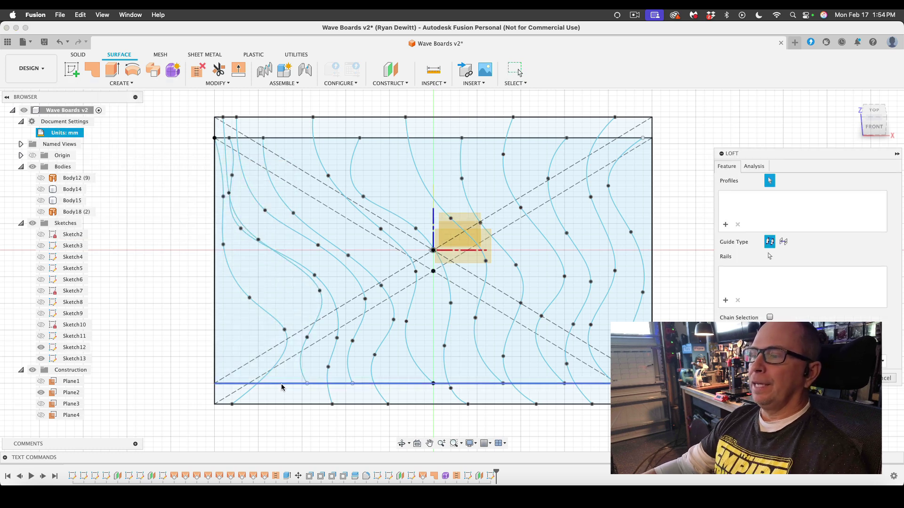
pyautogui.click(273, 372)
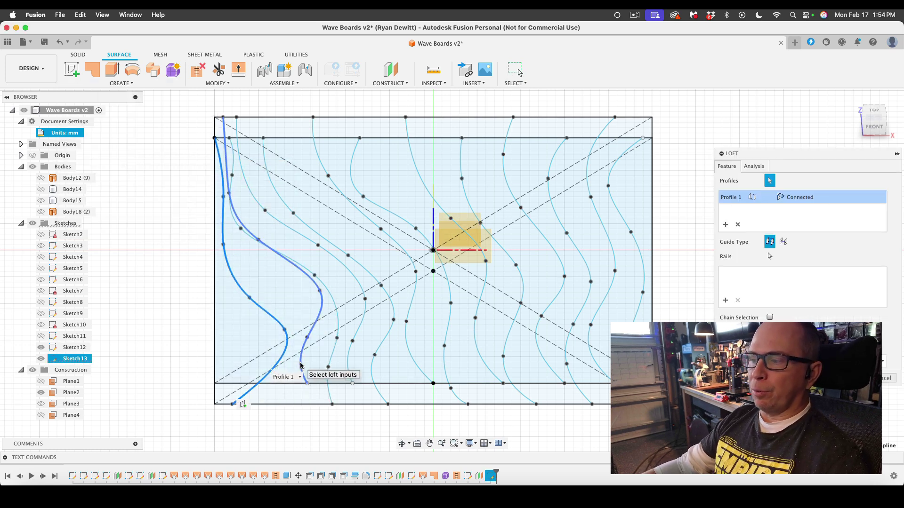
pyautogui.click(301, 366)
pyautogui.click(329, 381)
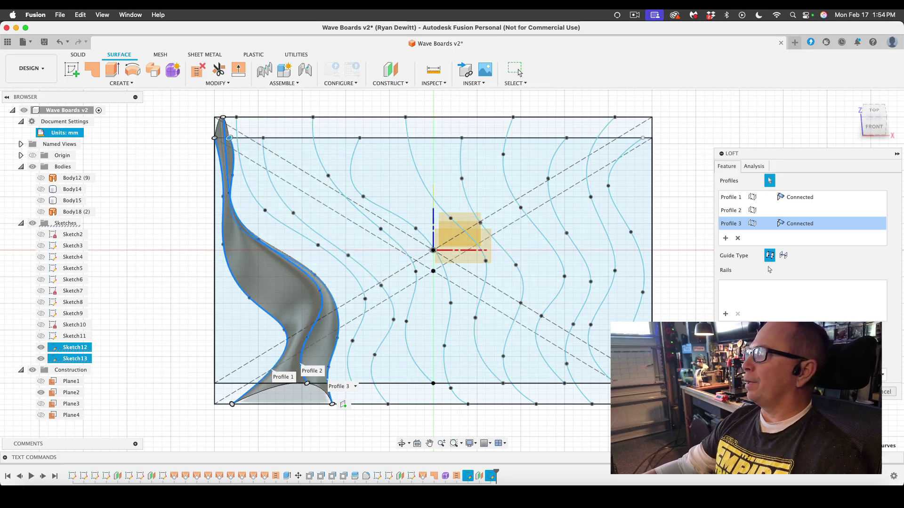
pyautogui.moveTo(763, 156); pyautogui.dragTo(712, 152)
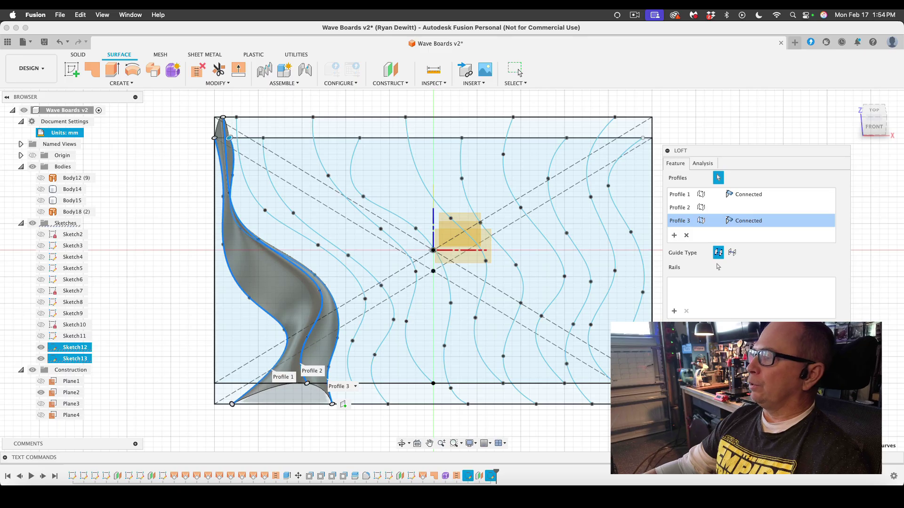
pyautogui.press('Return')
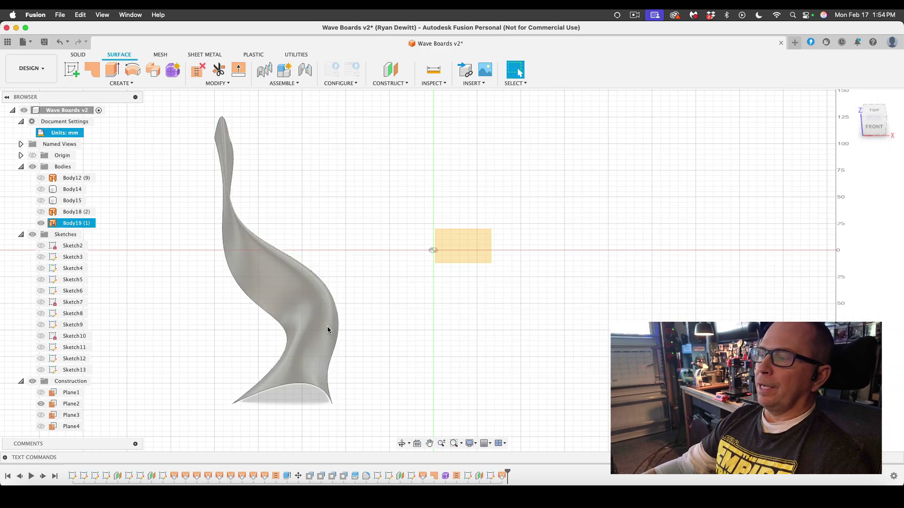
# Step: Show Sketch12 and Sketch13 again and loft a second surface through the second lower, second upper and third lower splines
pyautogui.click(41, 370)
pyautogui.click(41, 359)
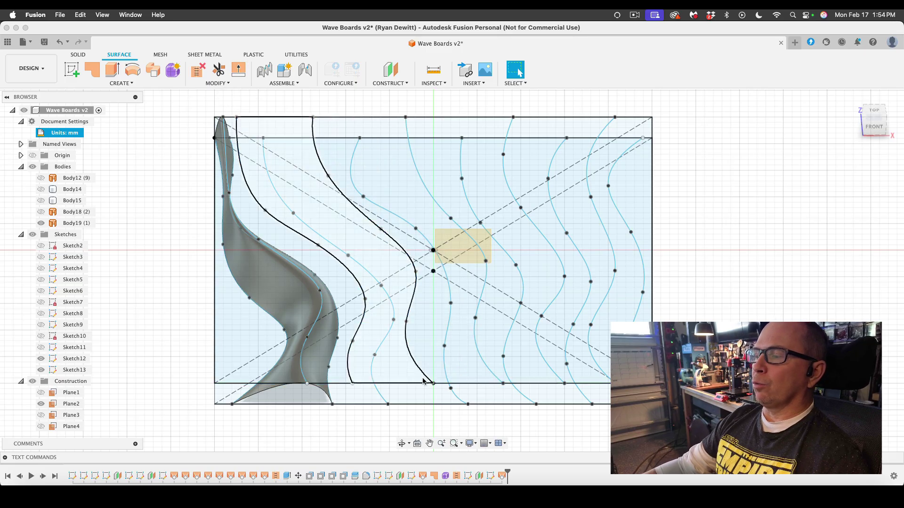
pyautogui.rightClick(402, 421)
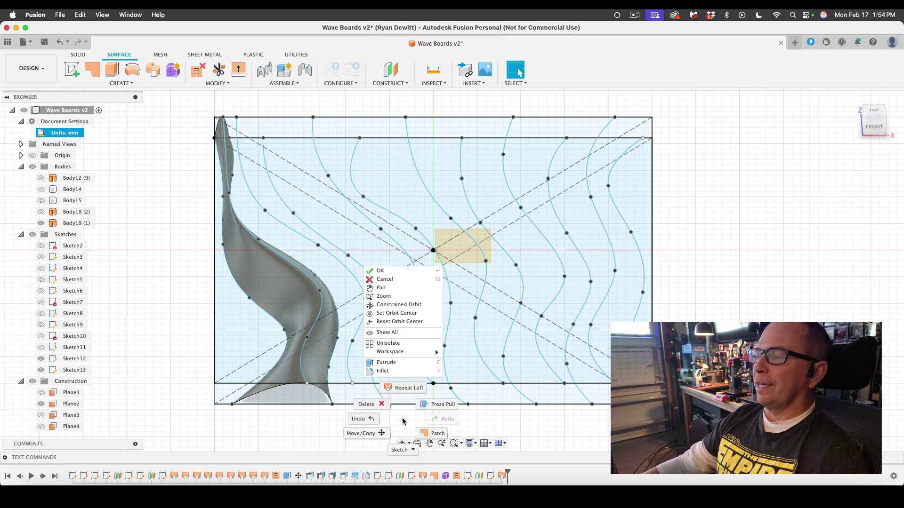
pyautogui.click(402, 387)
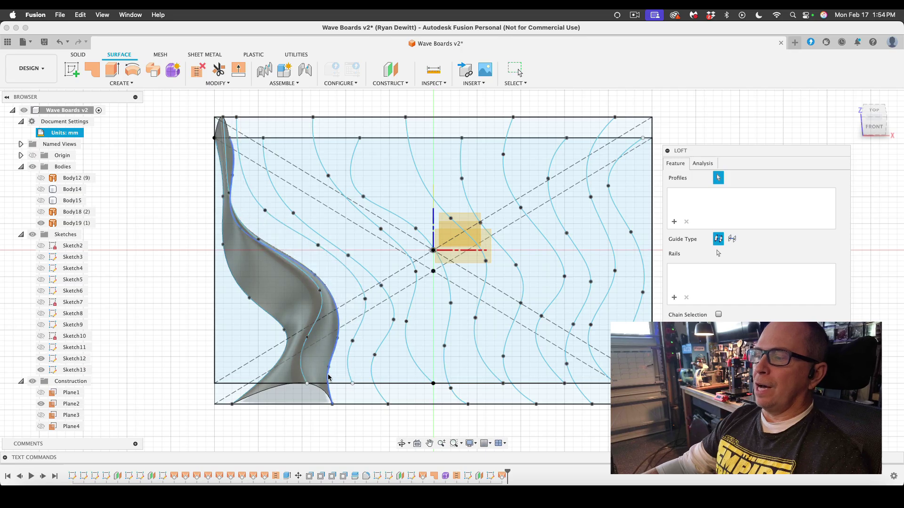
pyautogui.click(349, 369)
pyautogui.click(372, 370)
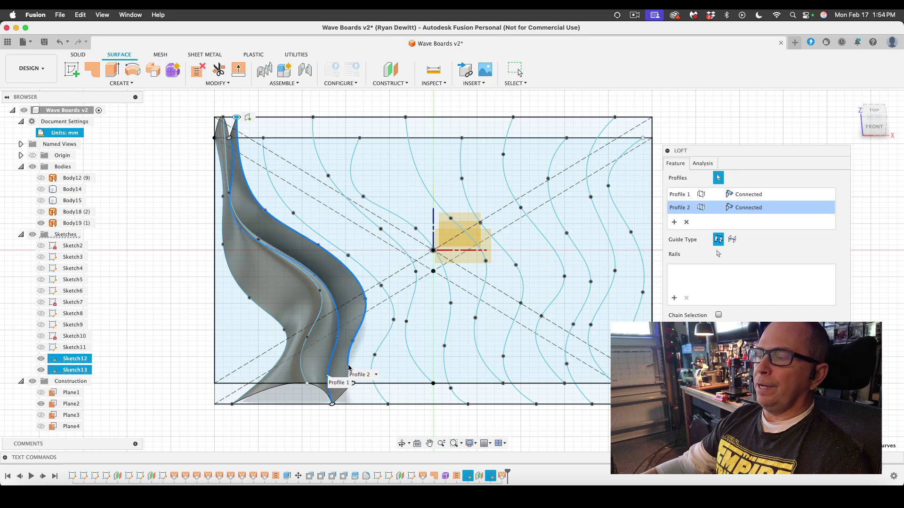
pyautogui.click(372, 368)
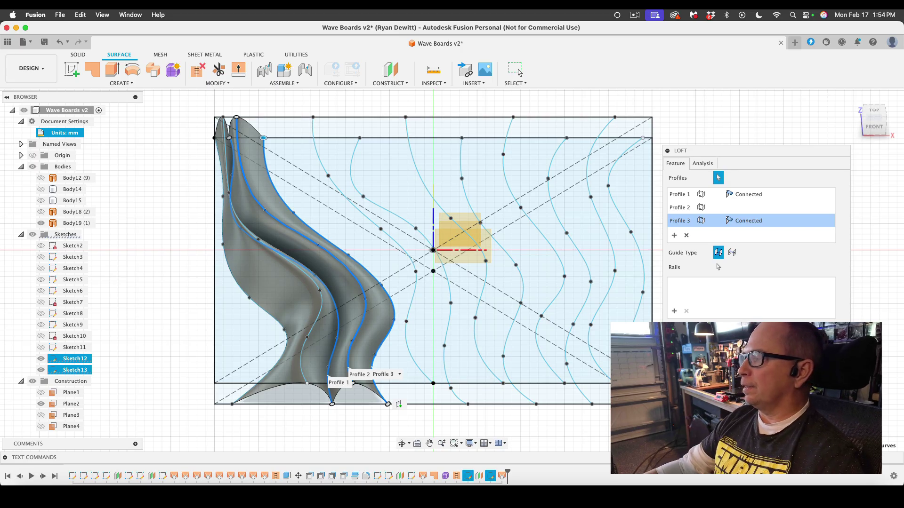
pyautogui.press('Return')
# Step: Loft a third wave surface through the third lower spline, the third upper spline and the fourth lower spline
pyautogui.rightClick(475, 422)
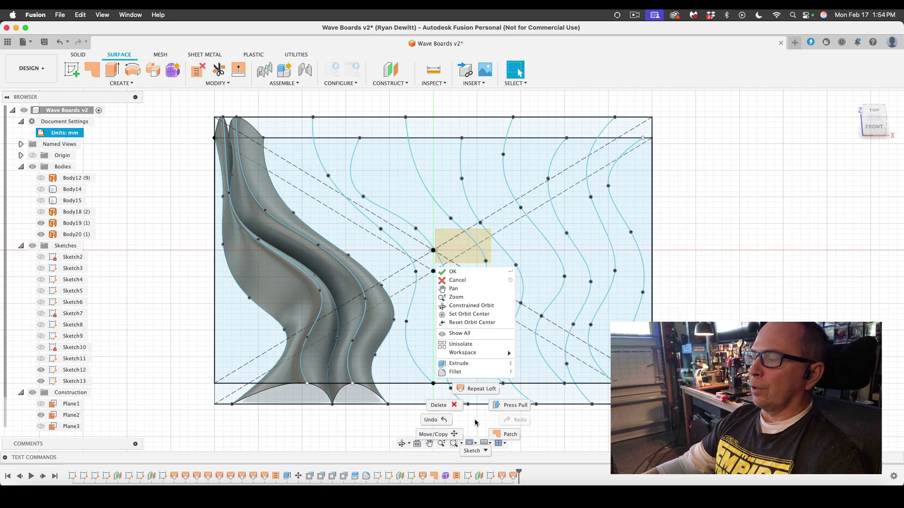
pyautogui.click(476, 389)
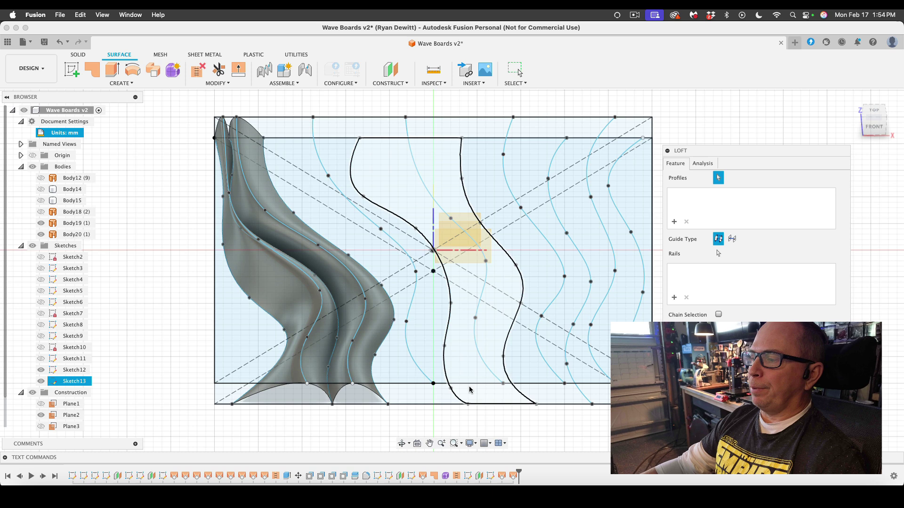
pyautogui.click(379, 394)
pyautogui.click(422, 372)
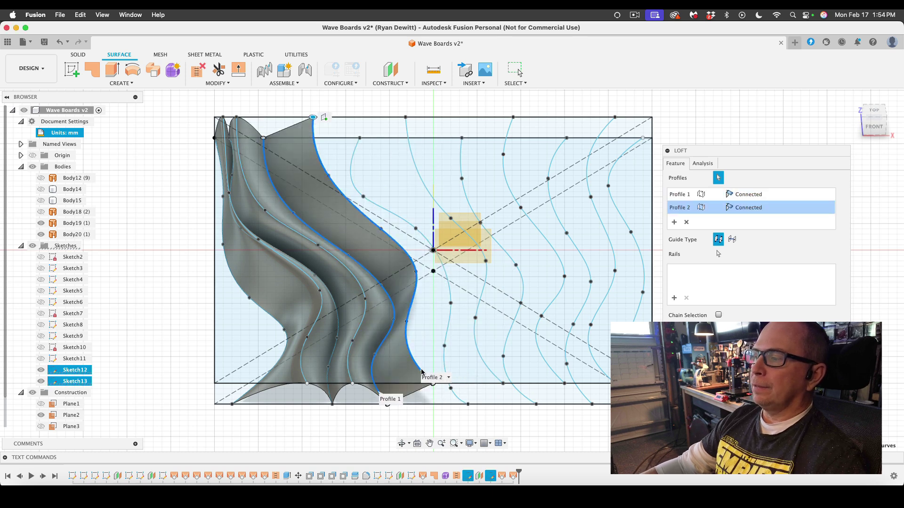
pyautogui.click(445, 364)
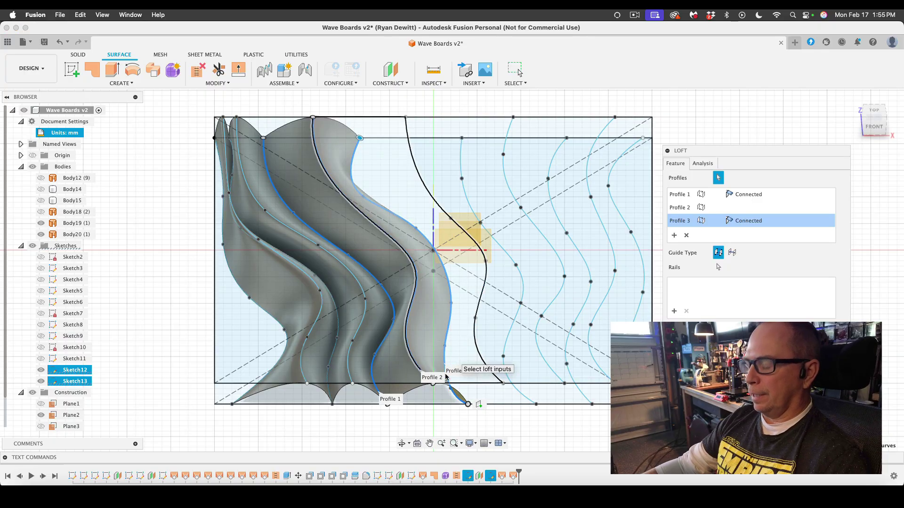
pyautogui.press('Return')
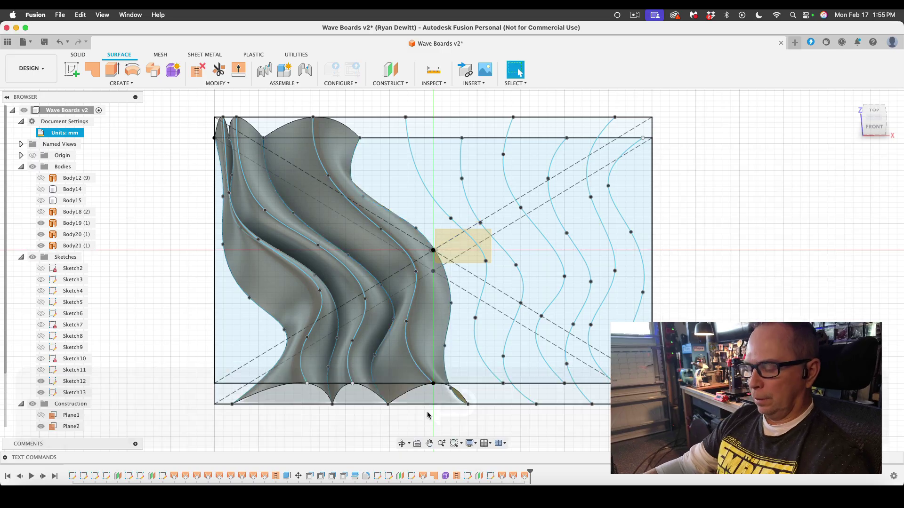
# Step: Loft a fourth wave surface through the fourth lower spline, the fourth upper spline and the fifth lower spline
pyautogui.rightClick(427, 412)
pyautogui.click(427, 379)
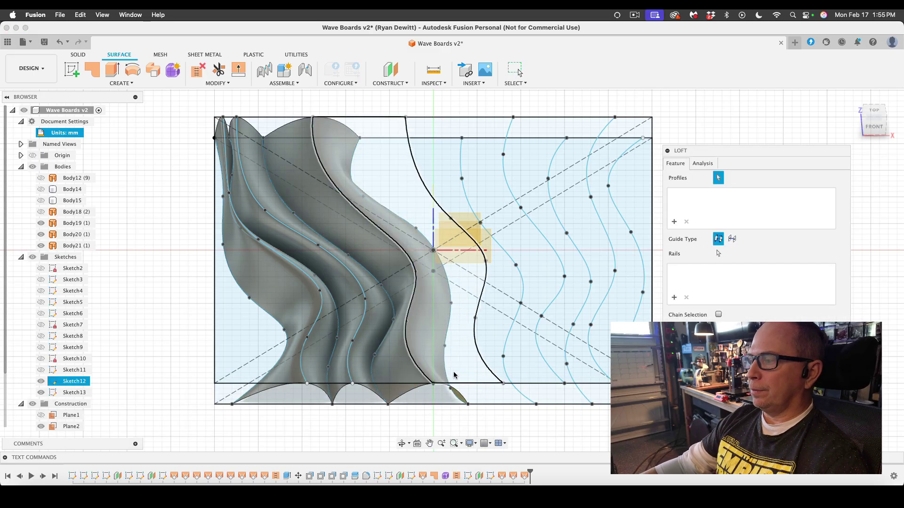
pyautogui.click(479, 356)
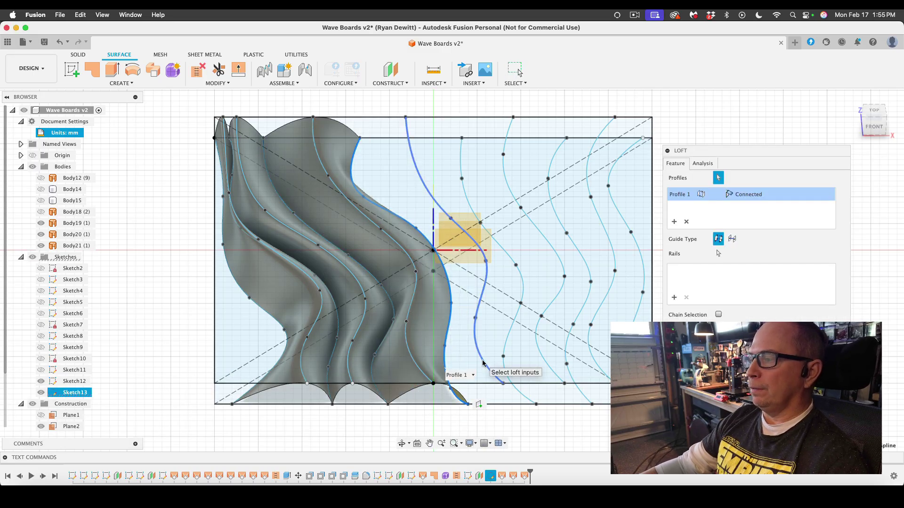
pyautogui.click(523, 393)
pyautogui.click(523, 397)
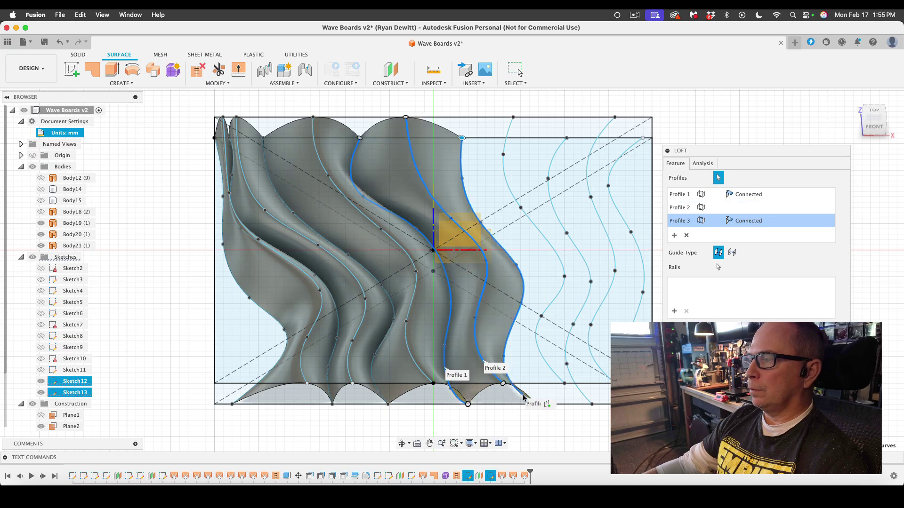
pyautogui.press('Return')
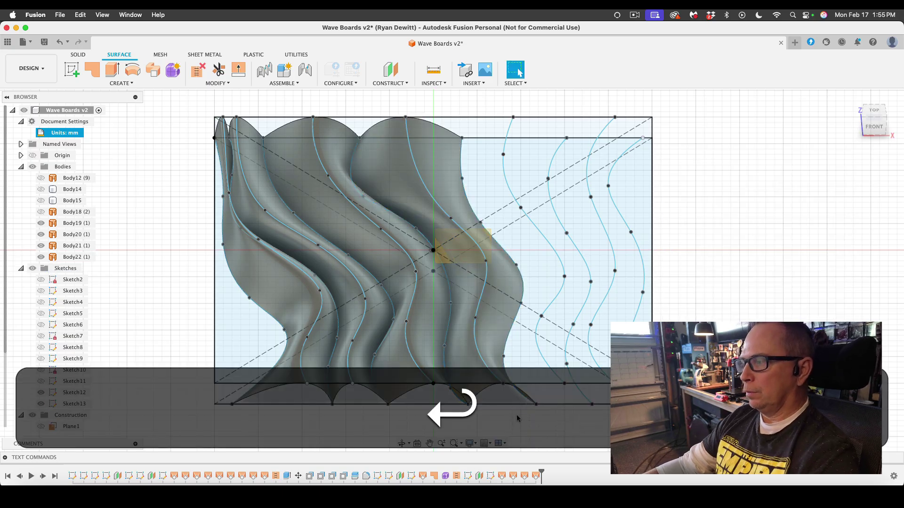
# Step: Loft a fifth wave surface through the fifth lower spline, the fifth upper spline and the sixth lower spline
pyautogui.rightClick(515, 418)
pyautogui.click(516, 384)
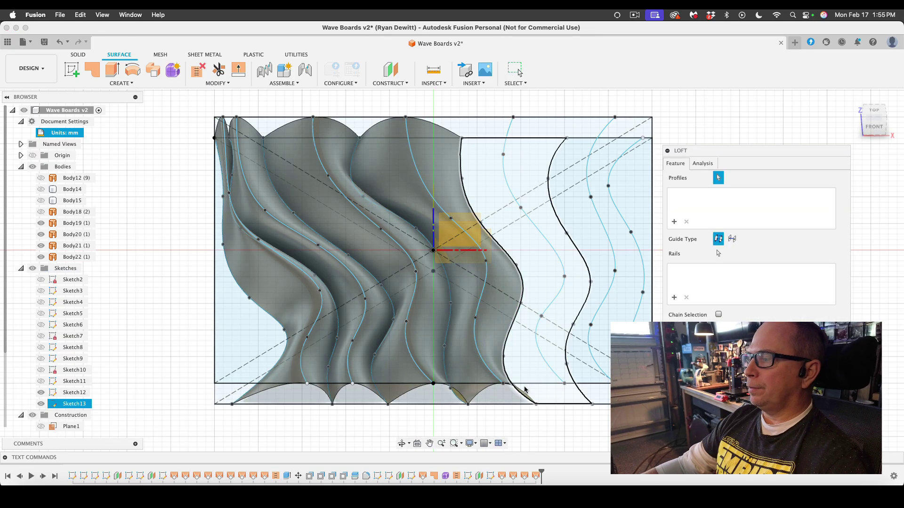
pyautogui.click(506, 374)
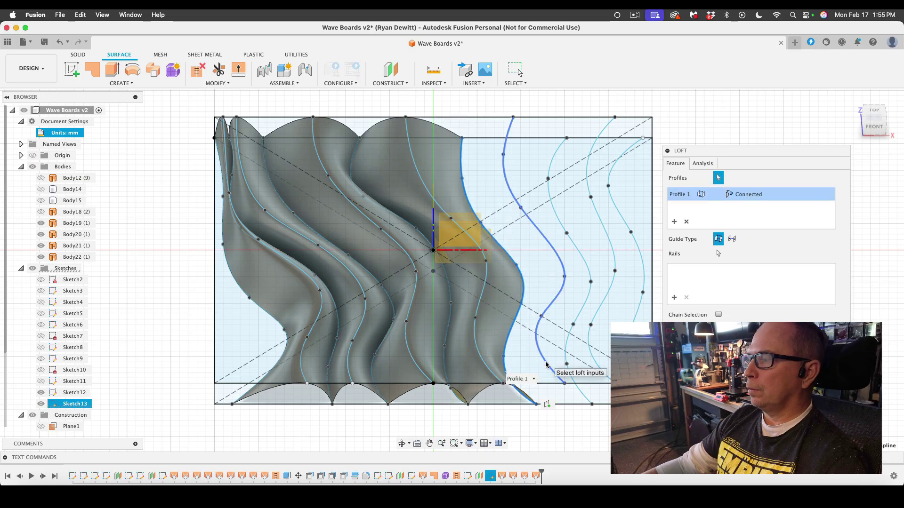
pyautogui.click(545, 365)
pyautogui.click(575, 382)
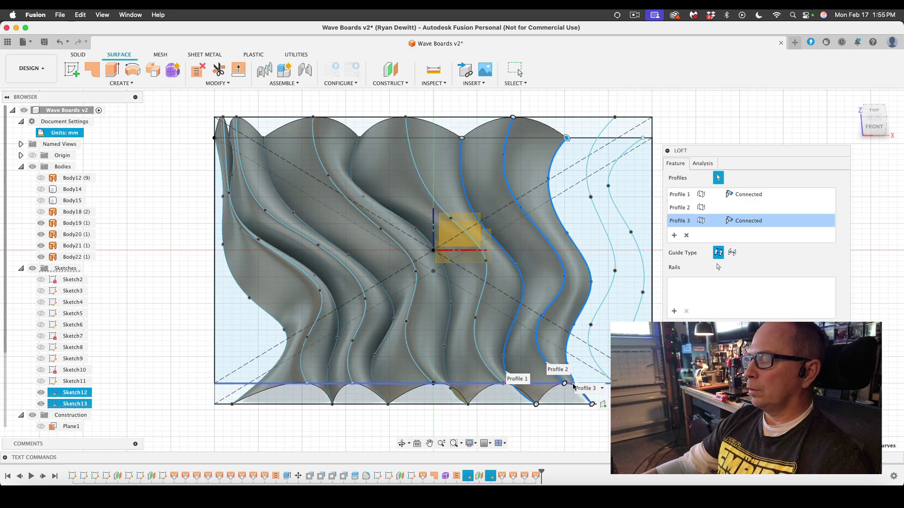
pyautogui.press('Return')
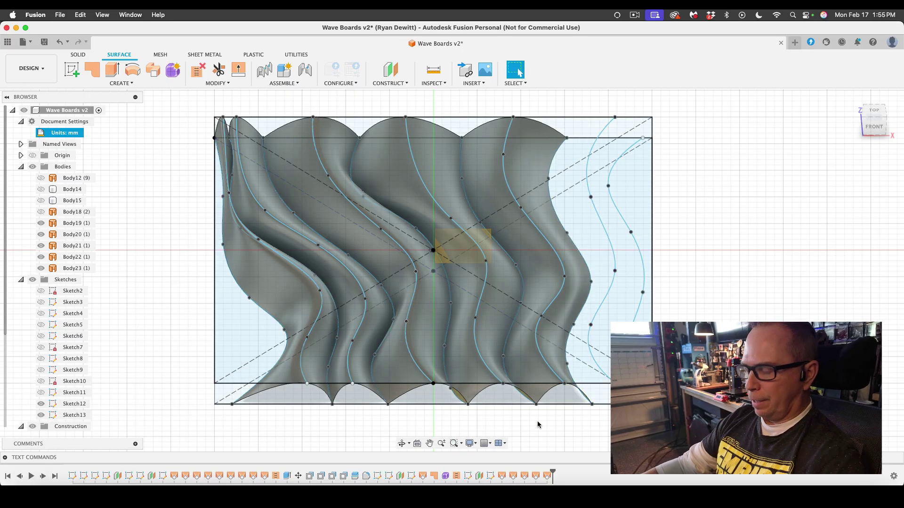
# Step: Loft the sixth wave surface through the sixth lower spline, the sixth upper spline and the seventh lower spline
pyautogui.rightClick(539, 425)
pyautogui.click(542, 396)
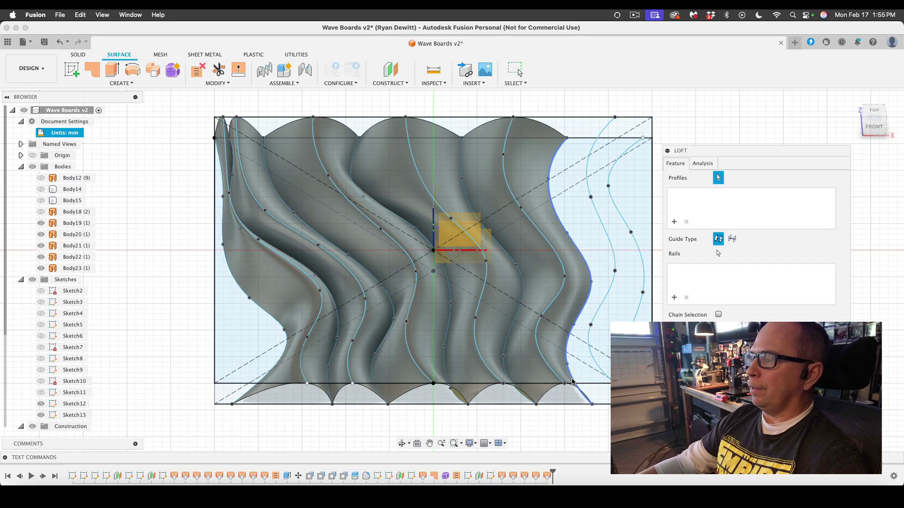
pyautogui.click(566, 373)
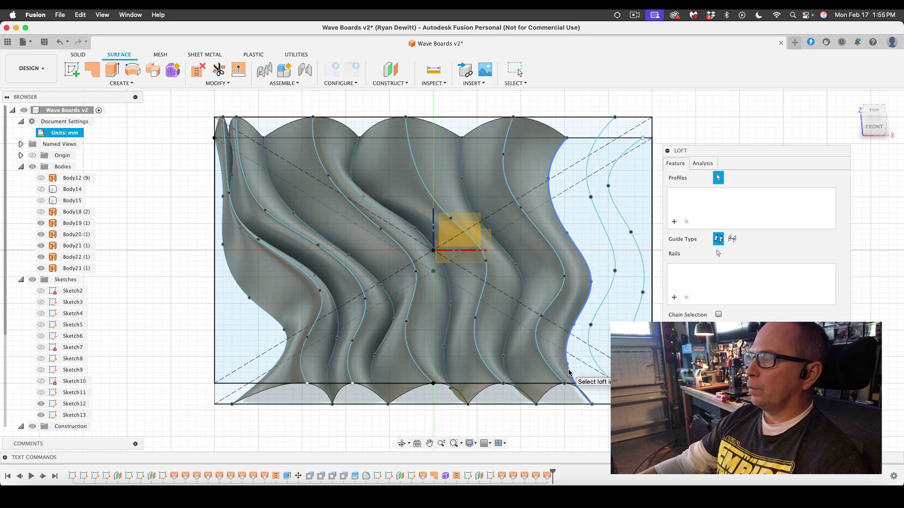
pyautogui.click(596, 365)
pyautogui.click(631, 232)
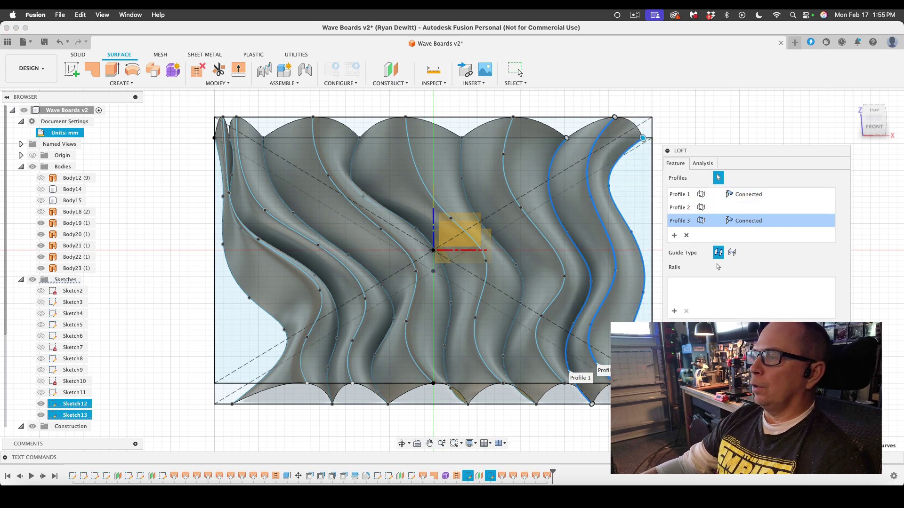
pyautogui.press('Return')
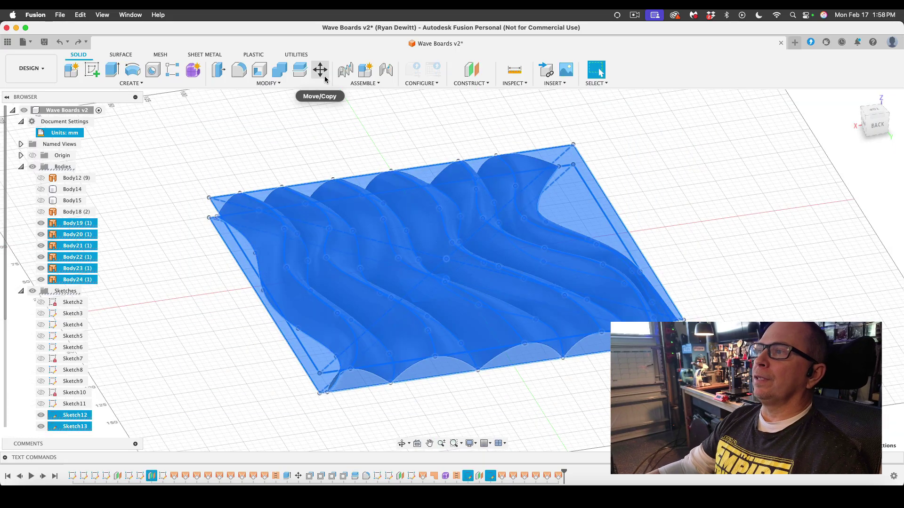
# Step: Stitch the six lofted wave surfaces into one surface body
pyautogui.click(118, 55)
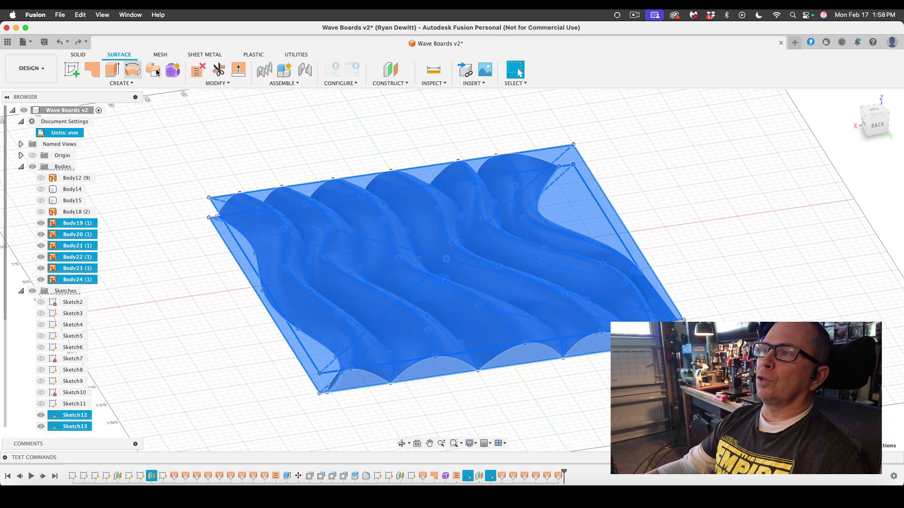
pyautogui.click(216, 84)
pyautogui.click(207, 154)
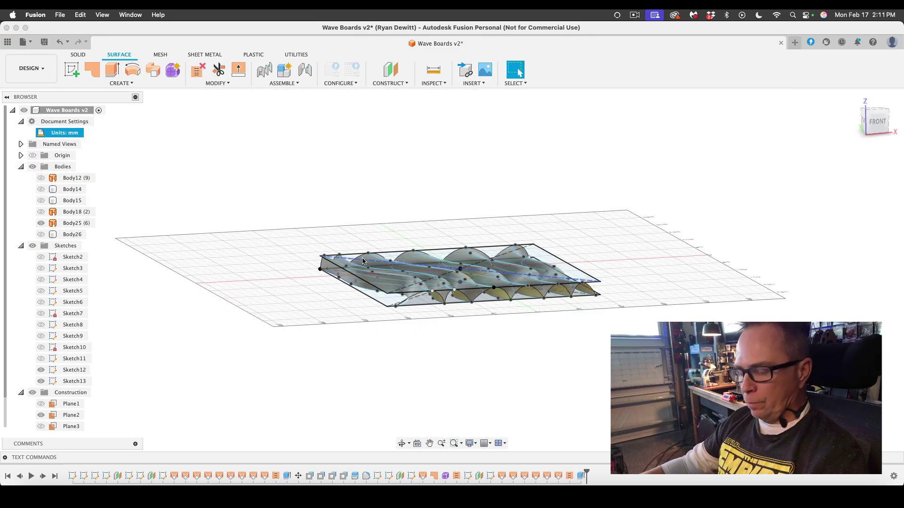
pyautogui.click(401, 442)
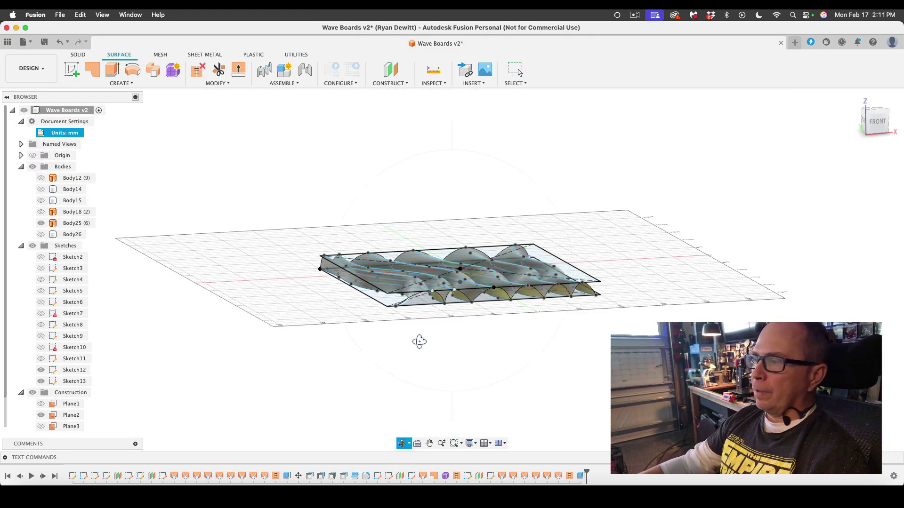
pyautogui.moveTo(419, 342); pyautogui.dragTo(436, 360)
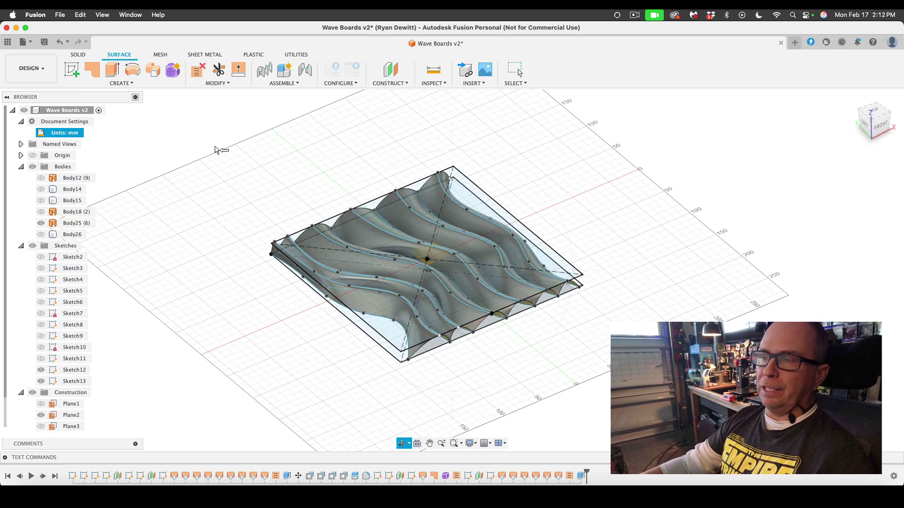
pyautogui.press('super+z')
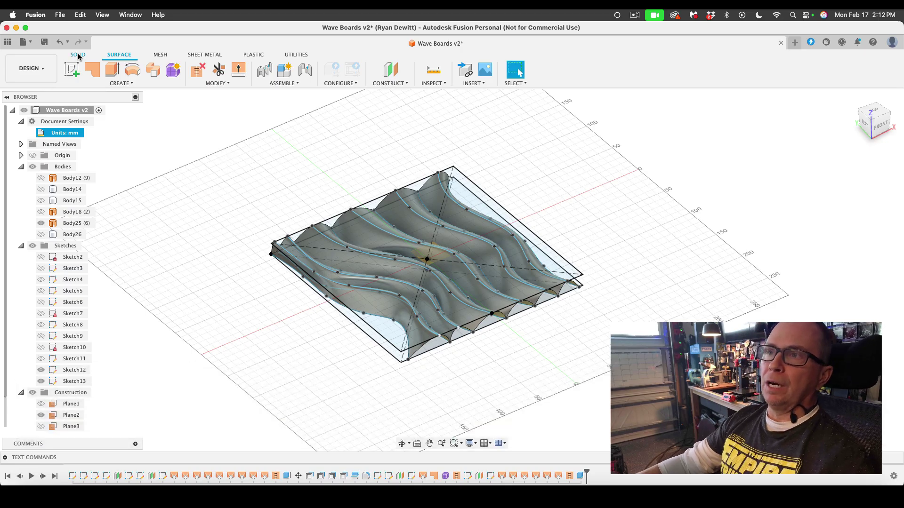
pyautogui.click(324, 286)
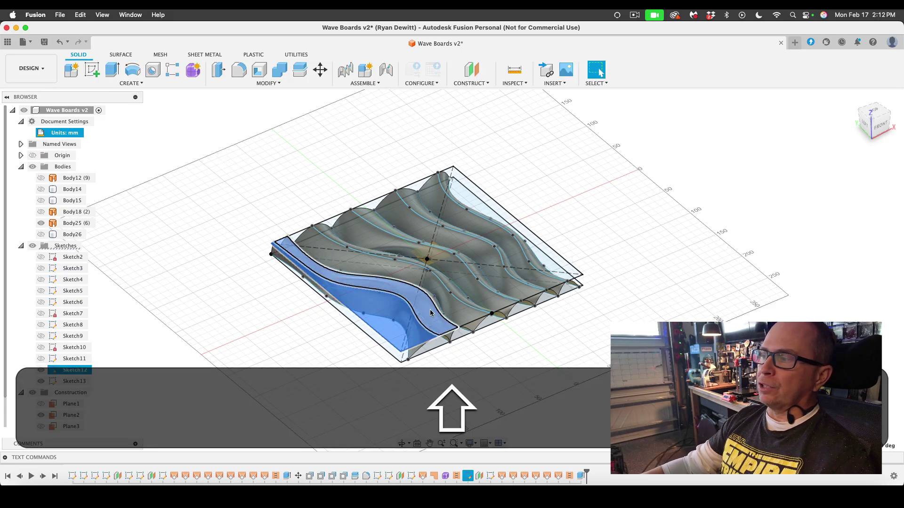
pyautogui.keyDown('shift'); pyautogui.click(490, 301); pyautogui.keyUp('shift')
pyautogui.keyDown('shift'); pyautogui.click(537, 284); pyautogui.keyUp('shift')
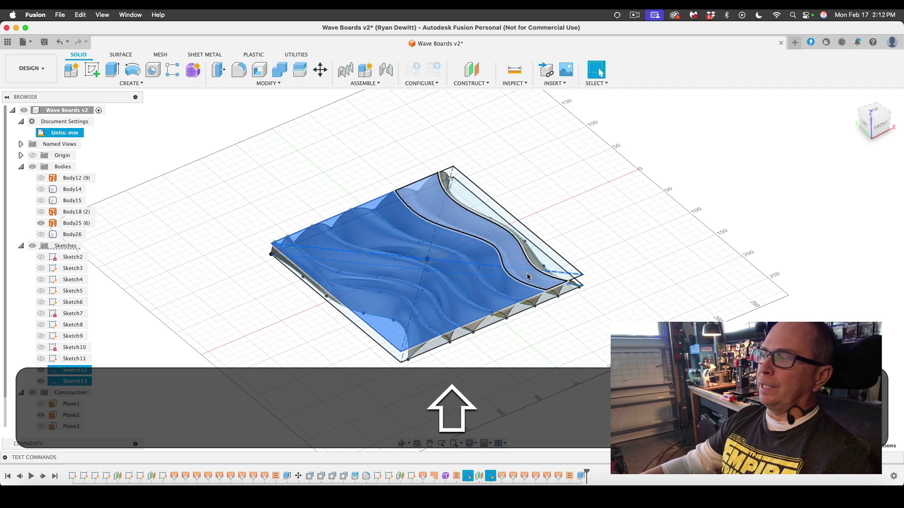
pyautogui.keyDown('shift'); pyautogui.click(551, 265); pyautogui.keyUp('shift')
pyautogui.keyDown('shift'); pyautogui.click(555, 263); pyautogui.keyUp('shift')
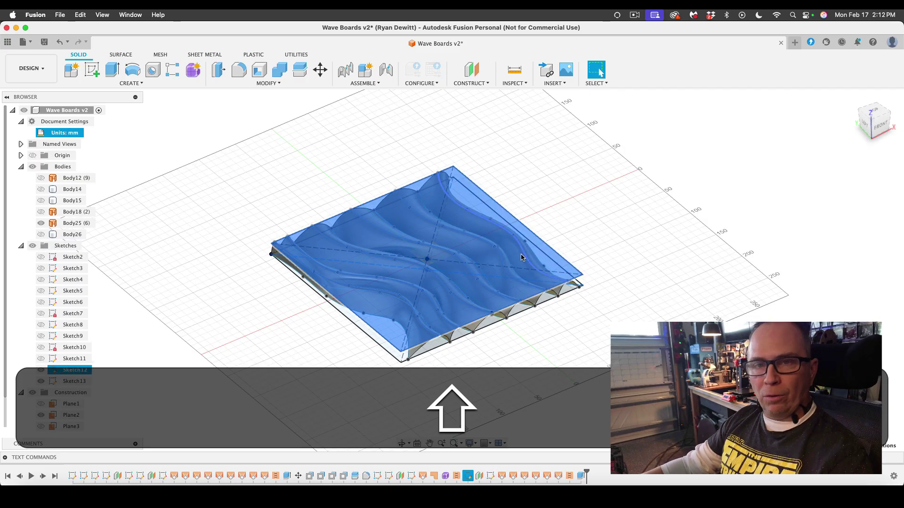
pyautogui.press('e')
pyautogui.moveTo(504, 220); pyautogui.dragTo(504, 196)
pyautogui.press('Escape')
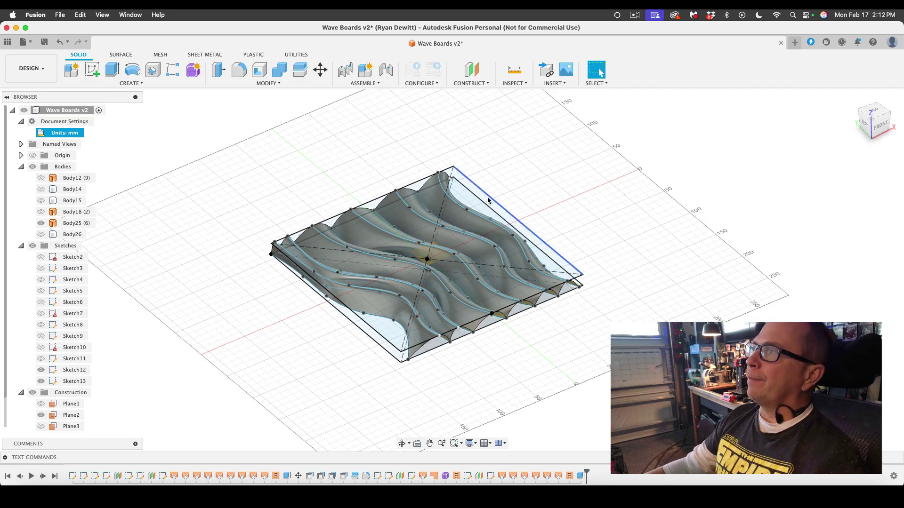
# Step: Start a solid box on the horizontal origin plane with a 150 x 150 mm base over the middle of the wave surface
pyautogui.click(874, 112)
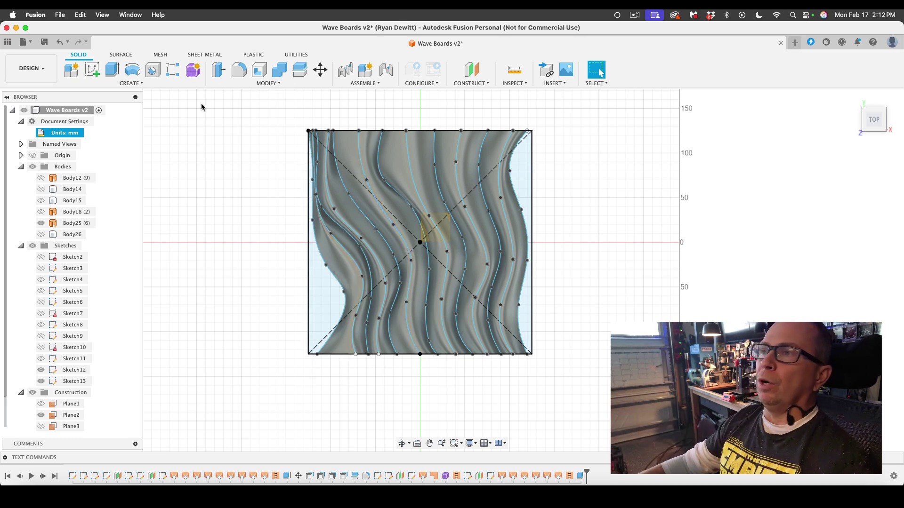
pyautogui.click(138, 84)
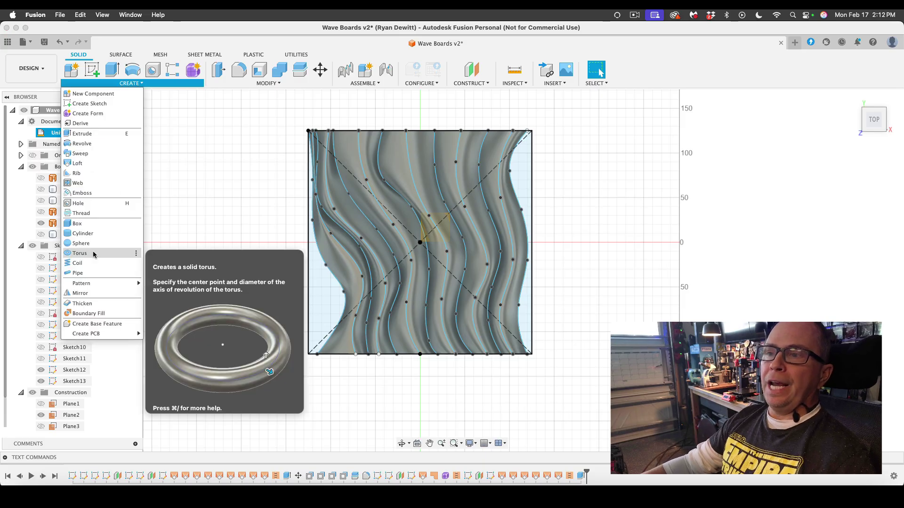
pyautogui.click(82, 233)
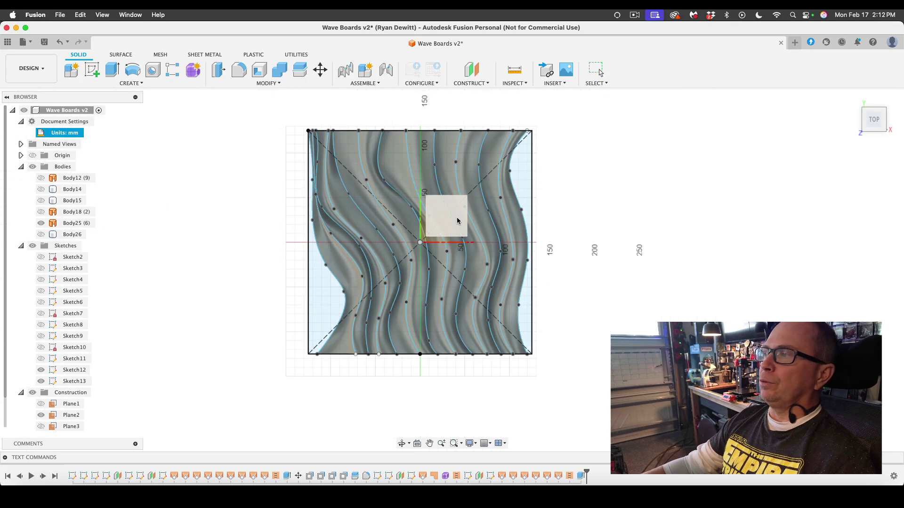
pyautogui.click(457, 221)
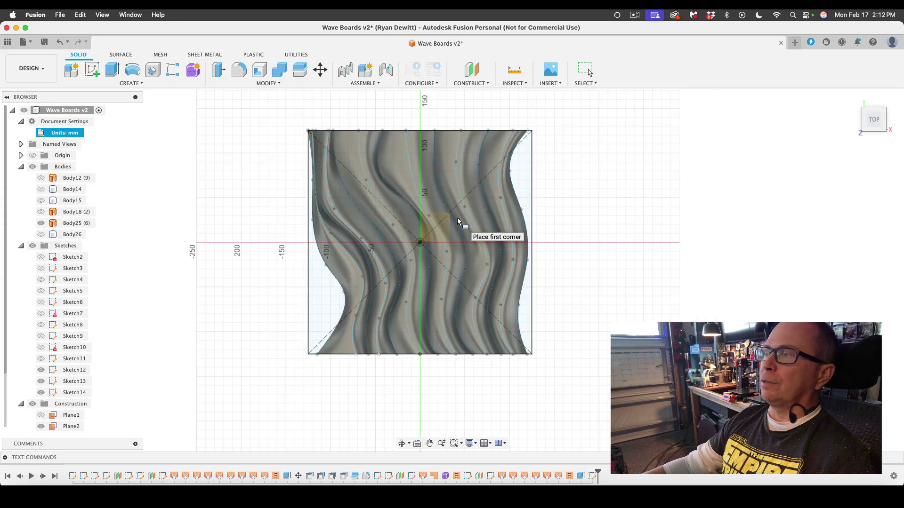
pyautogui.click(354, 179)
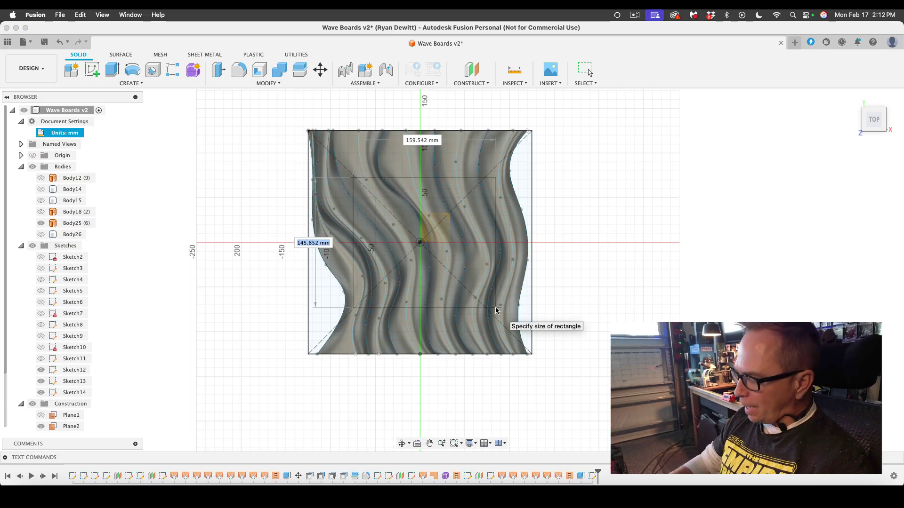
pyautogui.write('150')
pyautogui.press('Tab')
pyautogui.write('150')
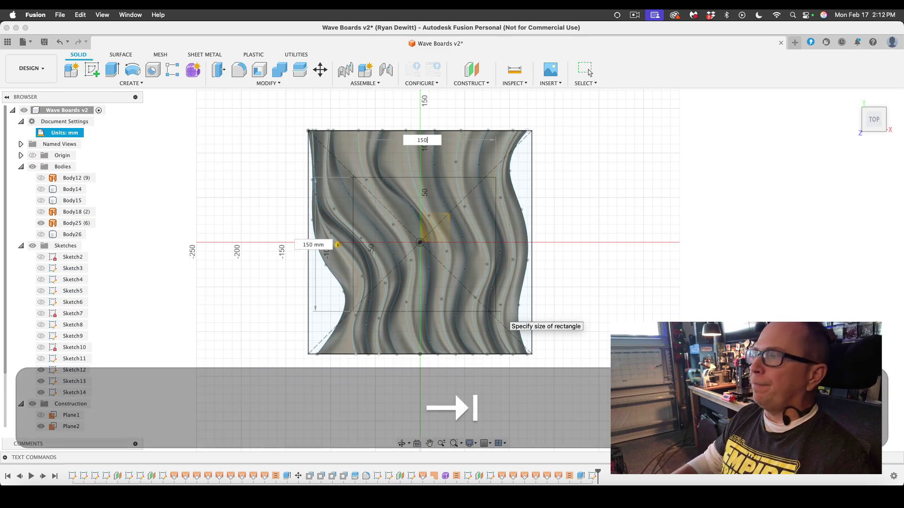
pyautogui.press('Tab')
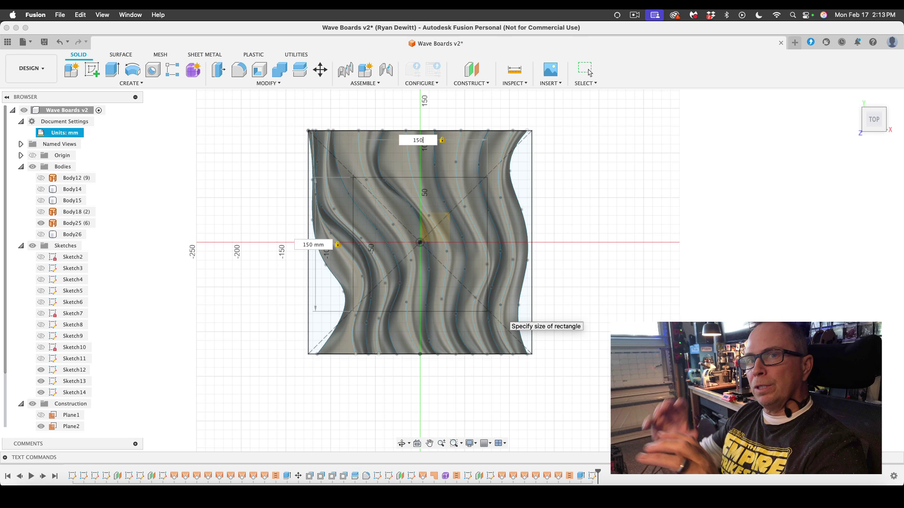
pyautogui.press('Return')
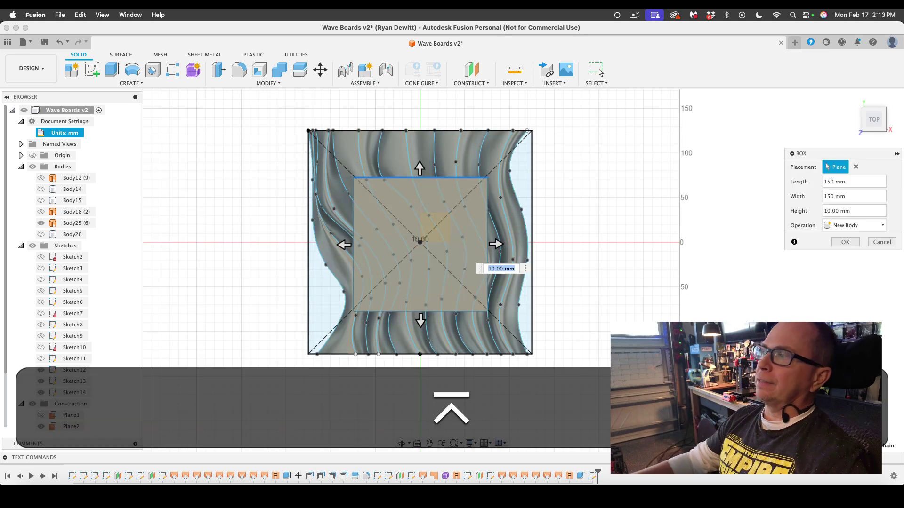
# Step: Give the box a height of -30 mm and create it as a new body
pyautogui.click(852, 98)
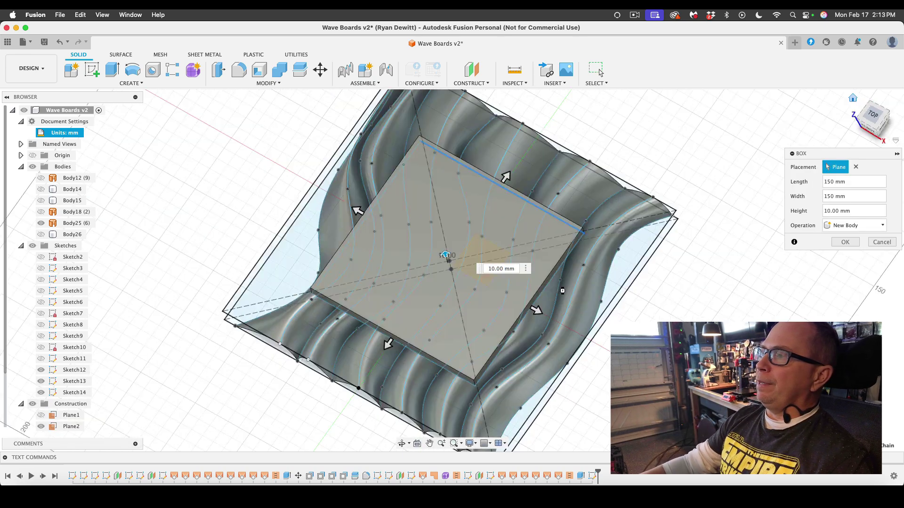
pyautogui.moveTo(449, 250); pyautogui.dragTo(450, 312)
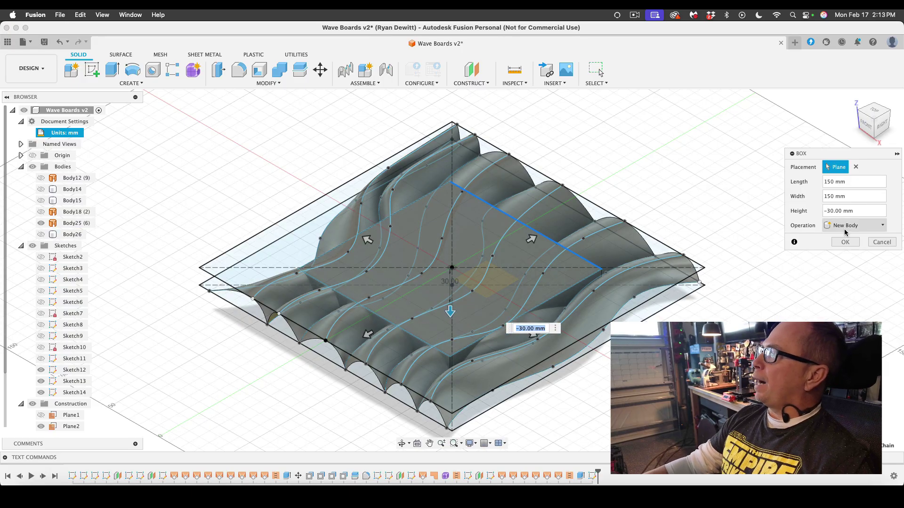
pyautogui.scroll(-3, 765, 240)
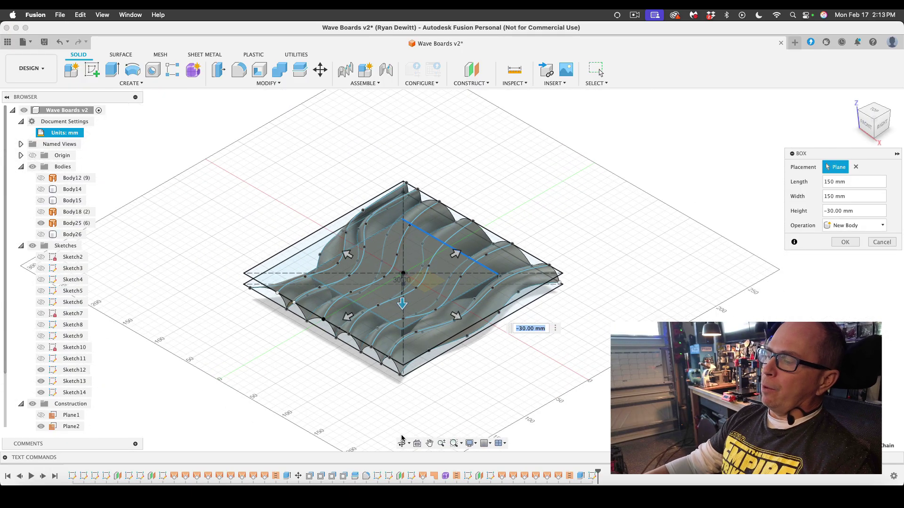
pyautogui.click(402, 443)
pyautogui.moveTo(385, 392); pyautogui.dragTo(433, 322)
pyautogui.scroll(3, 433, 296)
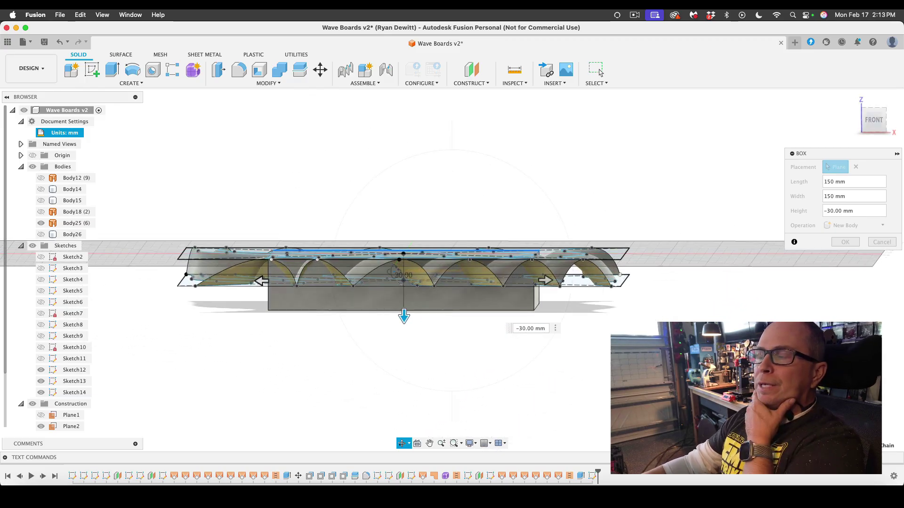
pyautogui.moveTo(475, 320); pyautogui.dragTo(461, 366)
pyautogui.scroll(-5, 460, 366)
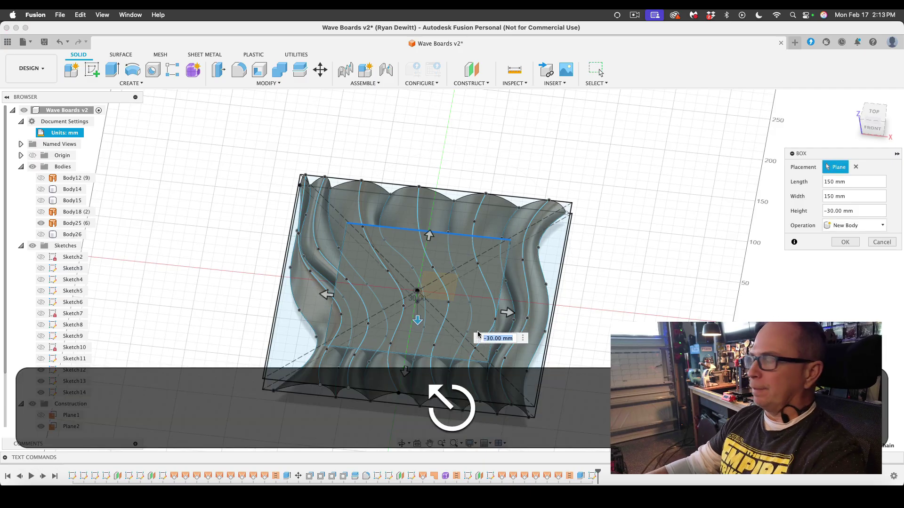
pyautogui.press('Return')
pyautogui.press('Escape')
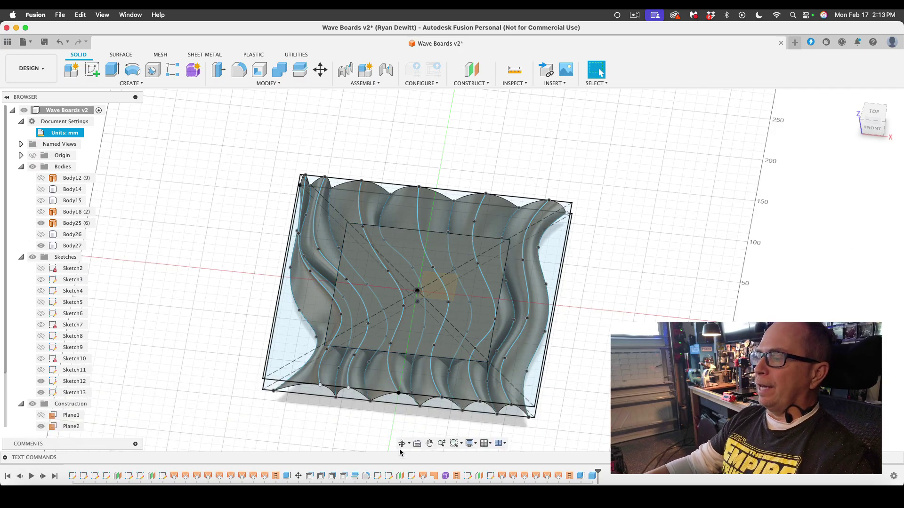
# Step: Move the box body 10 mm upward so it spans both sides of the wave surface
pyautogui.click(402, 443)
pyautogui.moveTo(434, 404)
pyautogui.mouseDown()
pyautogui.moveTo(434, 367)
pyautogui.moveTo(442, 363)
pyautogui.mouseUp()
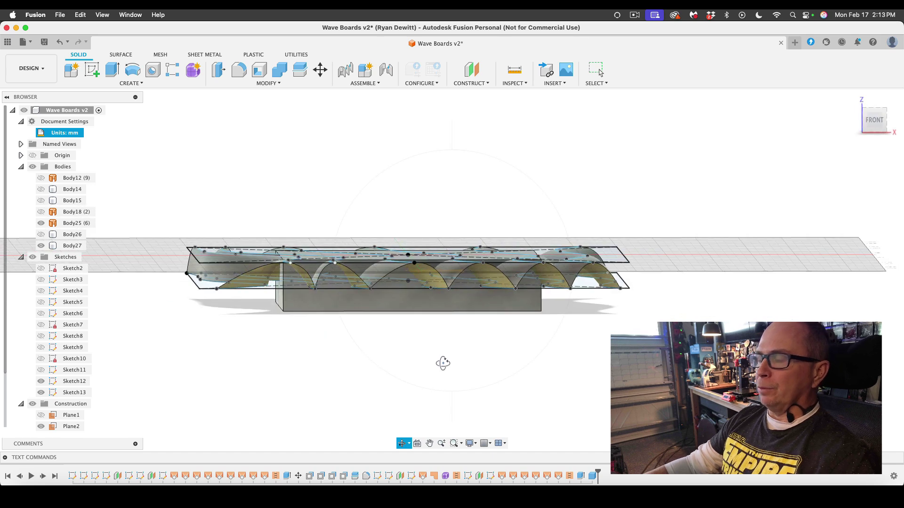
pyautogui.press('m')
pyautogui.click(454, 297)
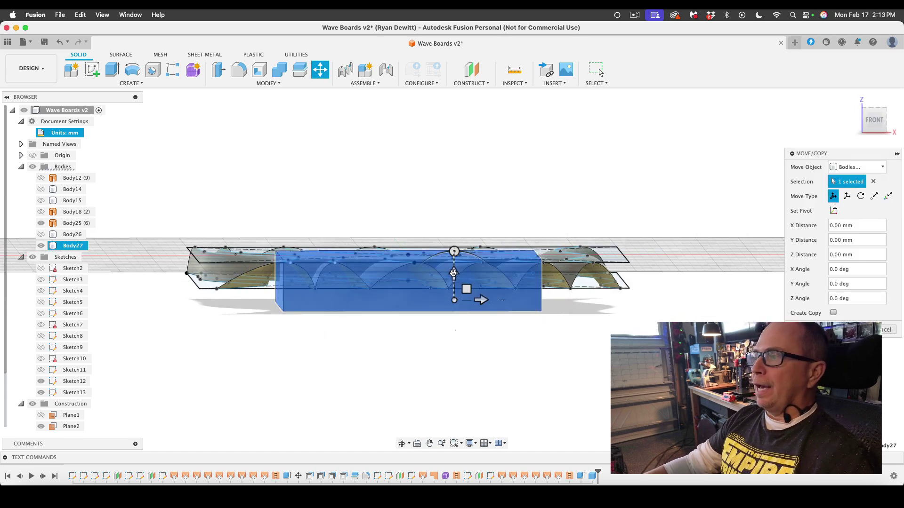
pyautogui.moveTo(454, 282); pyautogui.dragTo(453, 261)
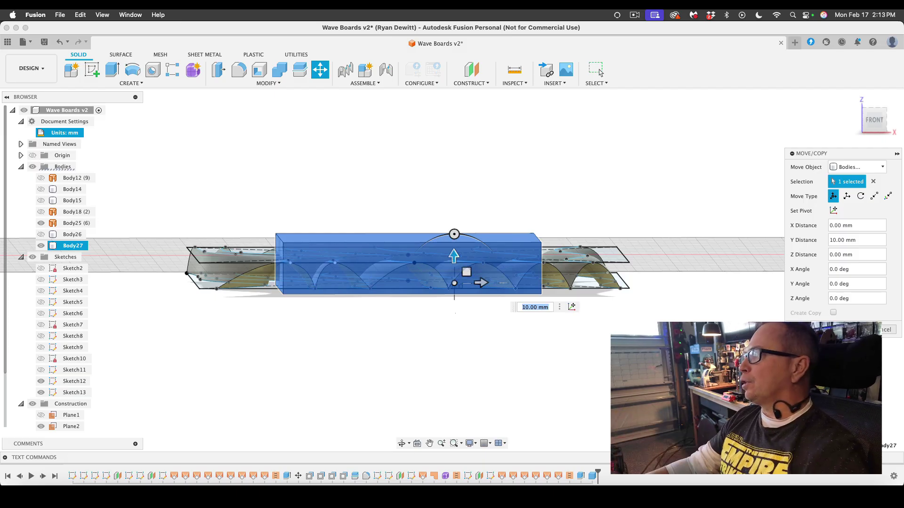
pyautogui.press('Return')
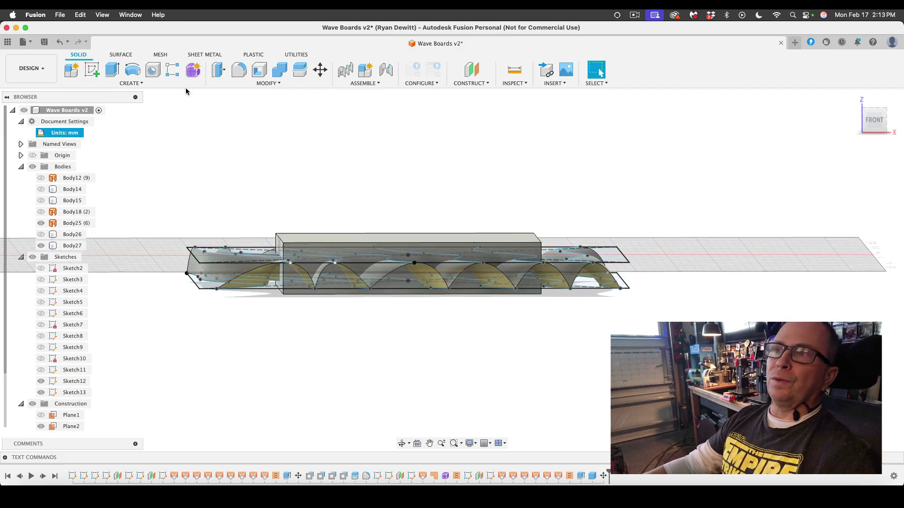
# Step: Split the box body using the stitched wave surface body as the splitting tool
pyautogui.click(120, 55)
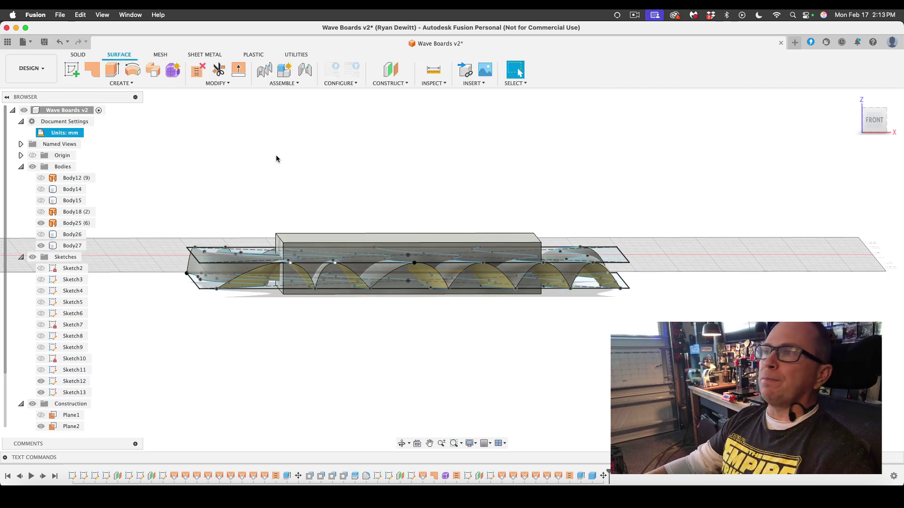
pyautogui.click(211, 83)
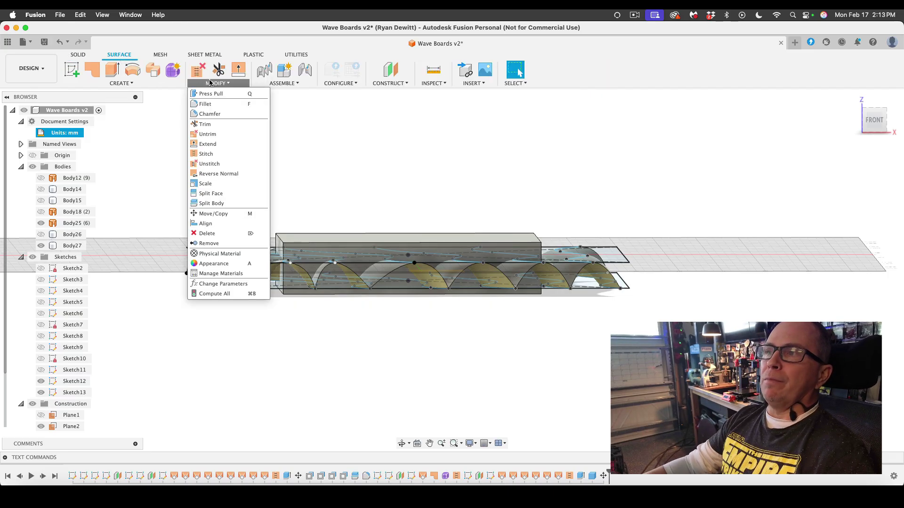
pyautogui.click(212, 203)
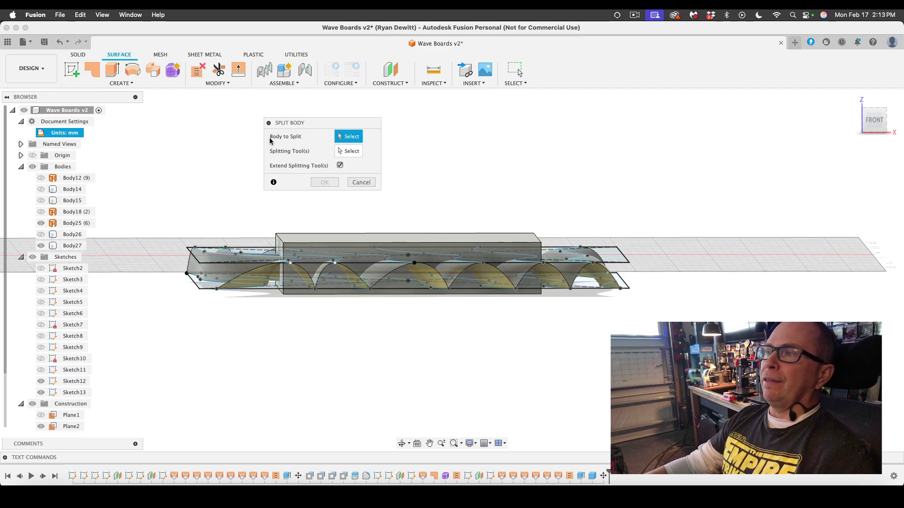
pyautogui.click(521, 248)
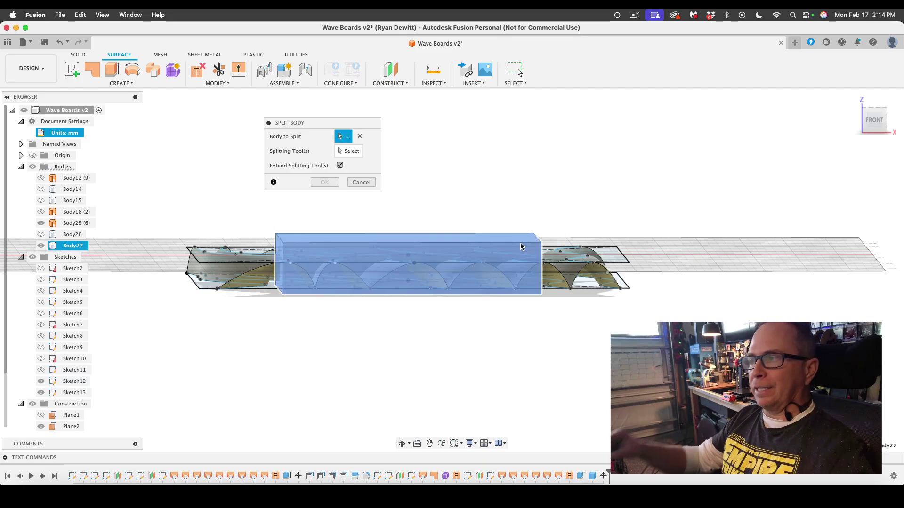
pyautogui.click(352, 151)
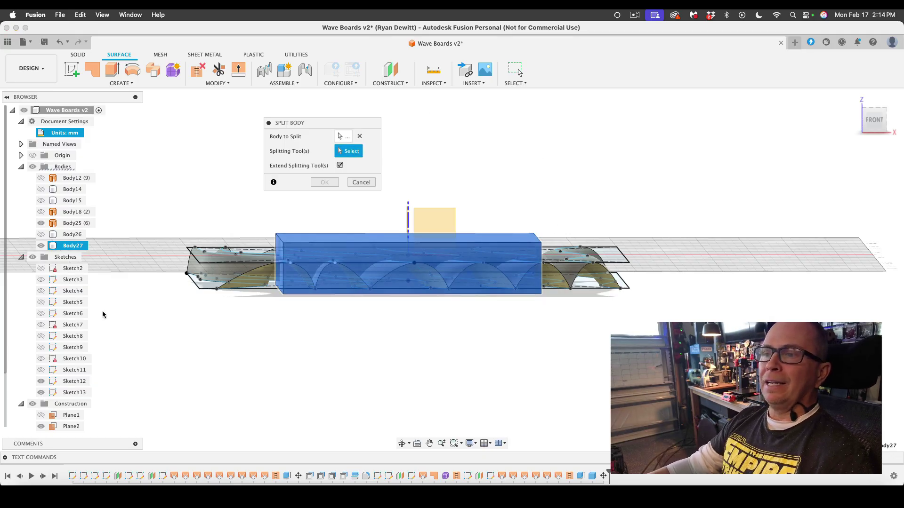
pyautogui.click(70, 223)
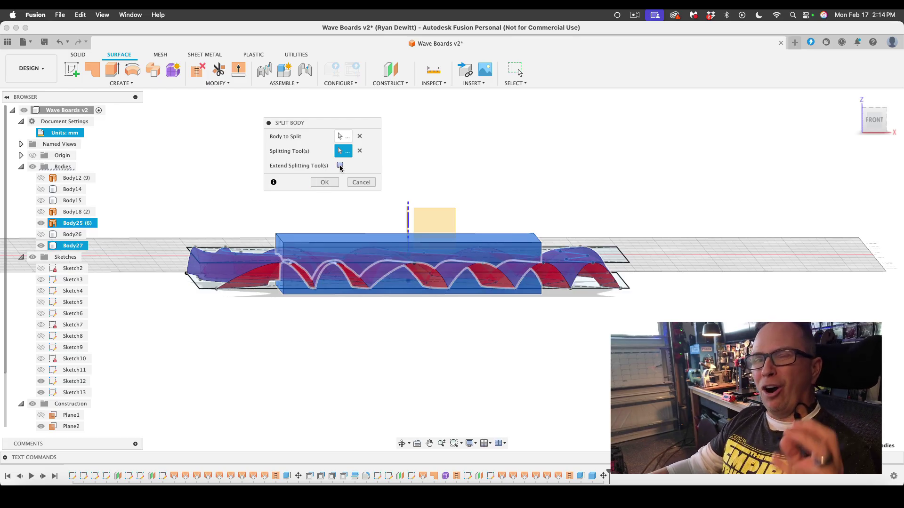
pyautogui.click(325, 183)
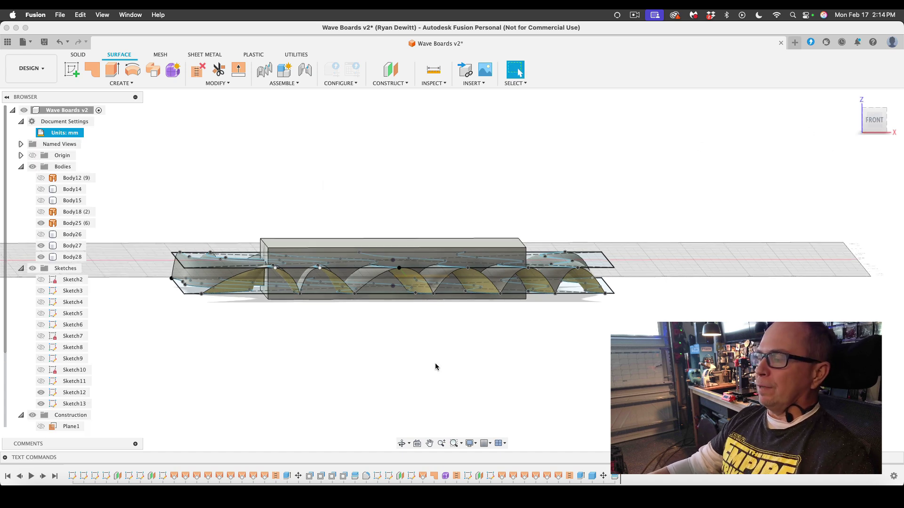
# Step: Toggle the upper half of the split box off and back on, and hide the lower half
pyautogui.click(36, 259)
pyautogui.click(39, 258)
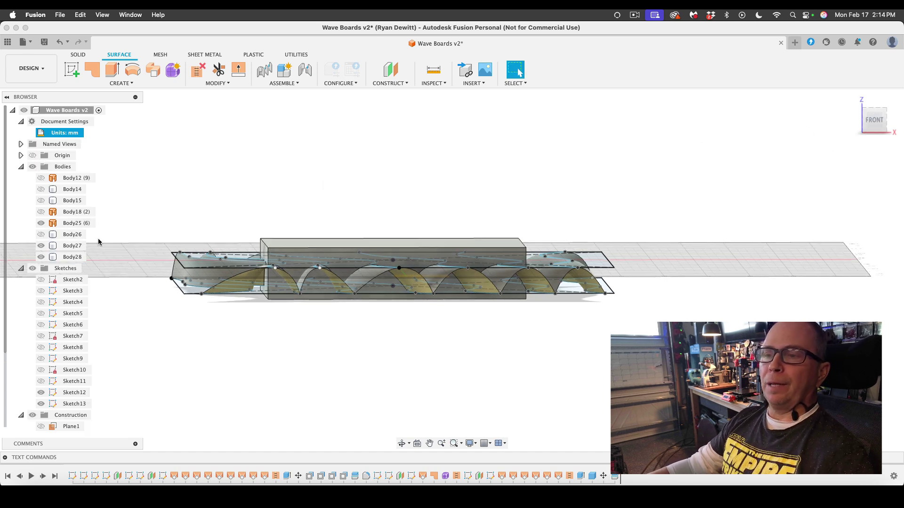
pyautogui.click(41, 257)
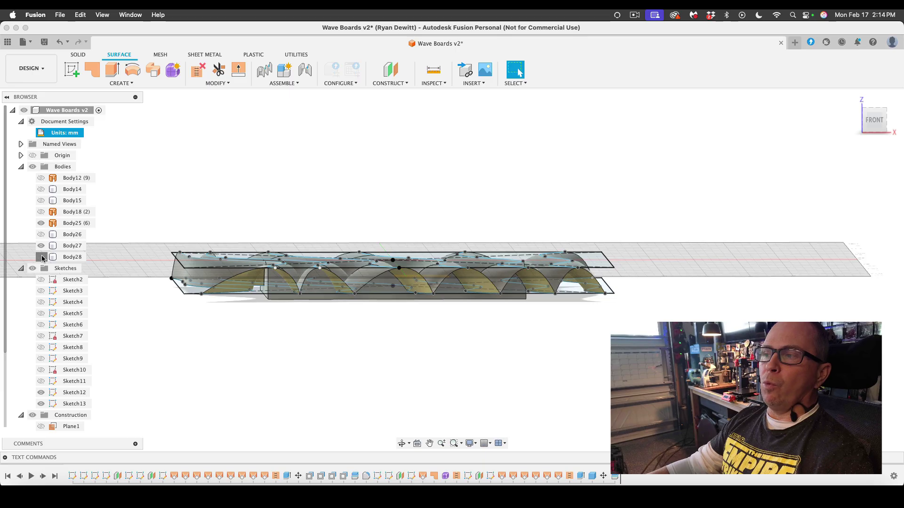
pyautogui.click(40, 257)
pyautogui.click(42, 246)
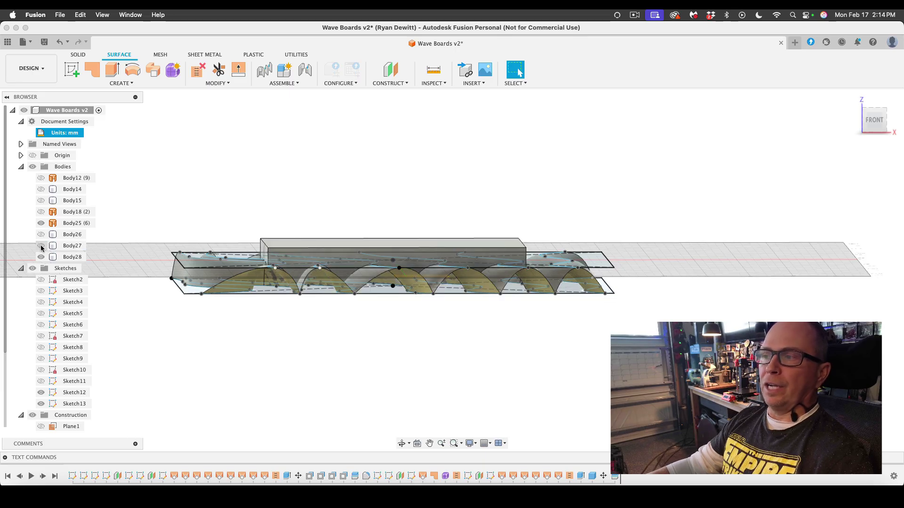
# Step: Hide the stitched wave surface, show each half of the split box in turn, and leave only the upper half shown
pyautogui.click(42, 247)
pyautogui.click(41, 257)
pyautogui.click(41, 257)
pyautogui.click(40, 226)
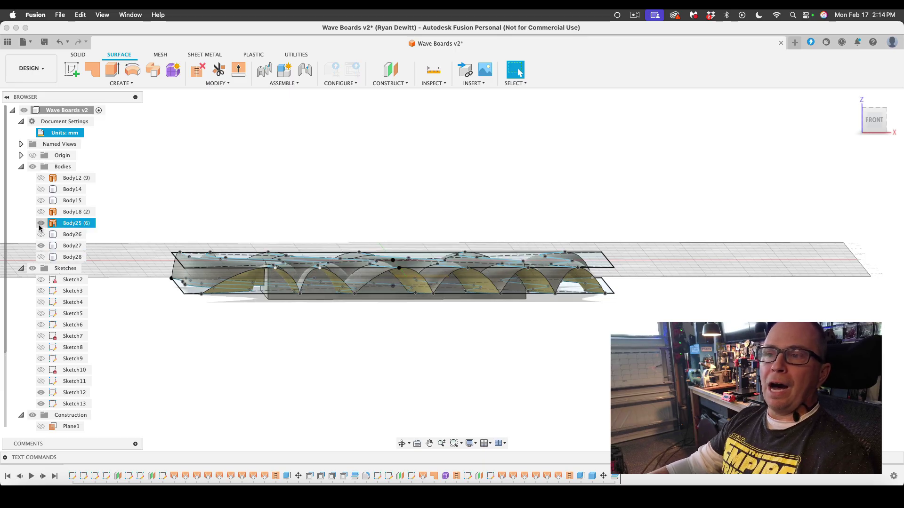
pyautogui.click(40, 226)
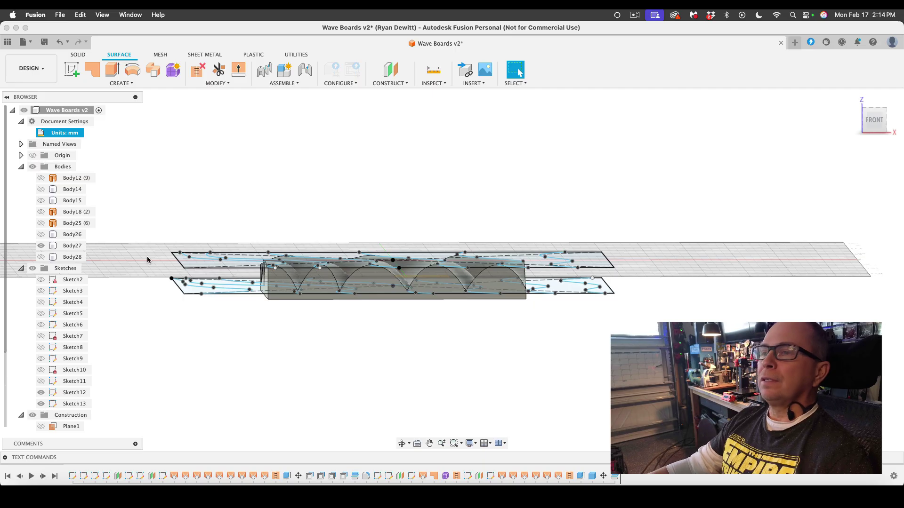
pyautogui.click(41, 246)
pyautogui.click(41, 257)
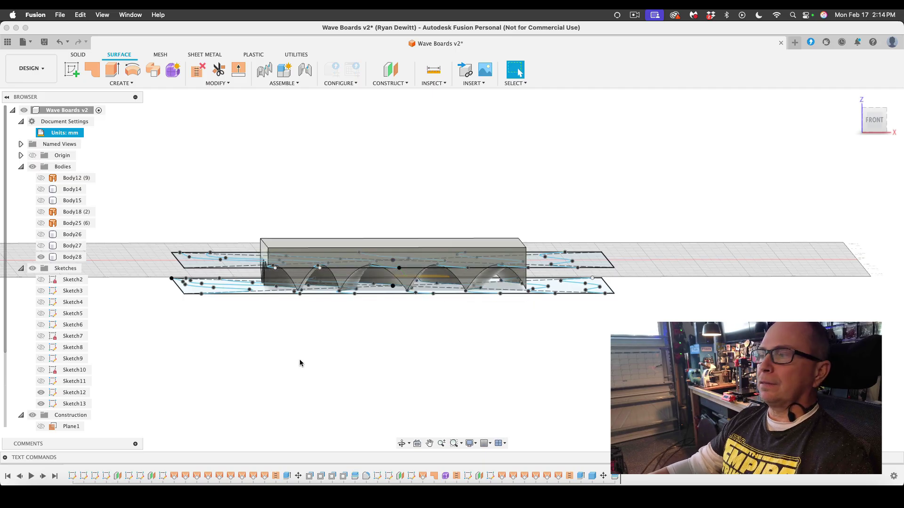
# Step: Hide Sketch12 and Sketch13 around the upper half and turn its wavy underside into view
pyautogui.click(401, 443)
pyautogui.moveTo(369, 365); pyautogui.dragTo(481, 280)
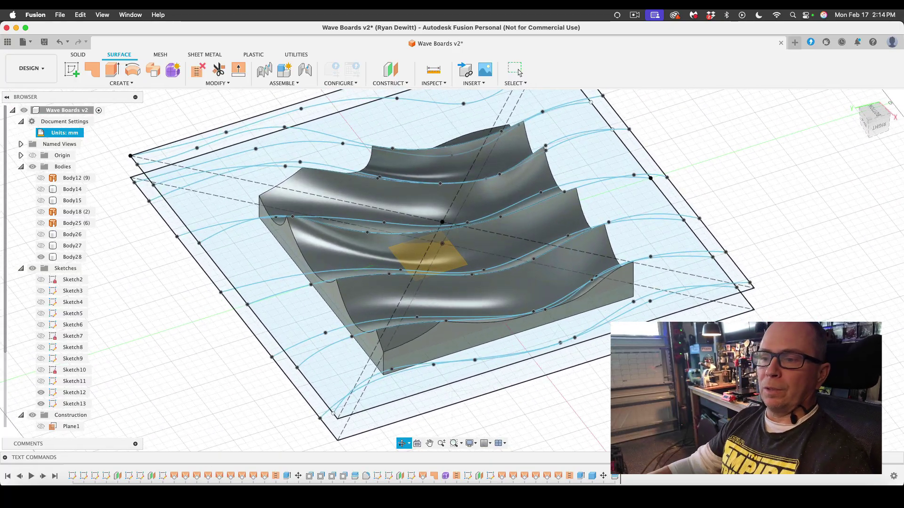
pyautogui.click(41, 404)
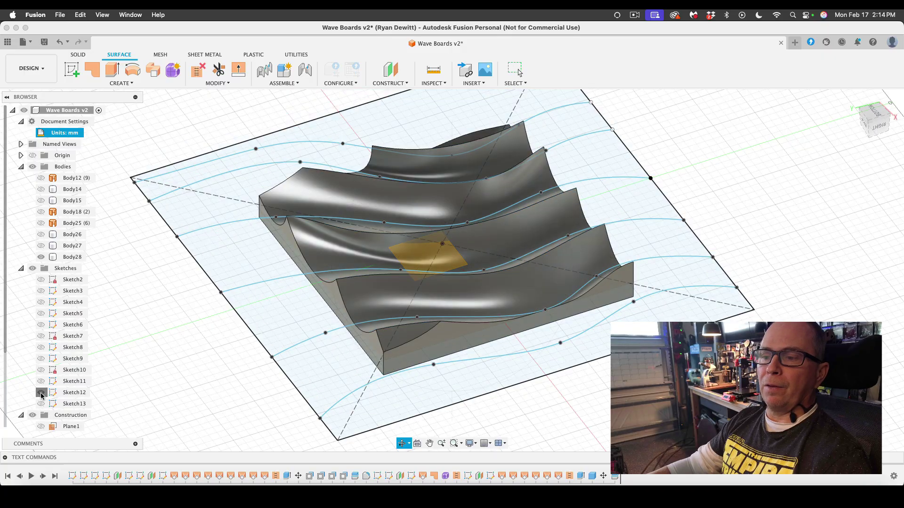
pyautogui.click(41, 393)
pyautogui.moveTo(601, 207); pyautogui.dragTo(579, 211)
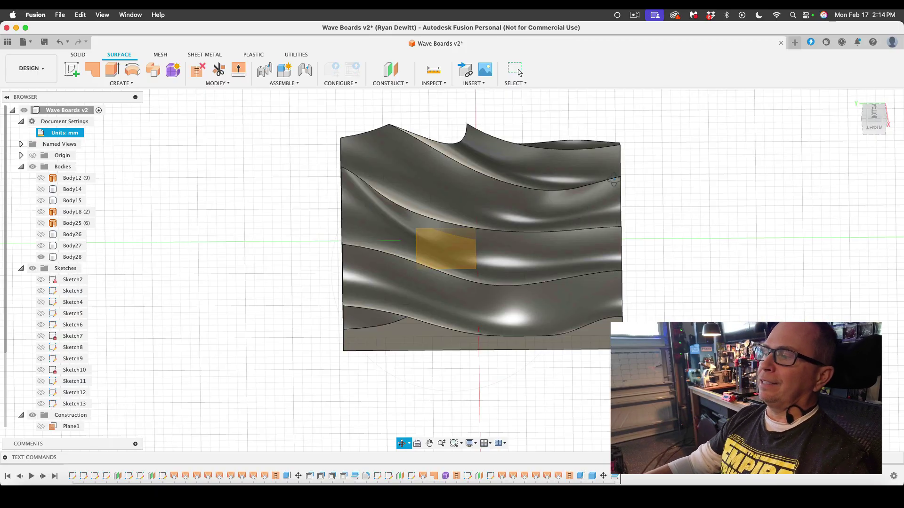
pyautogui.scroll(2, 339, 232)
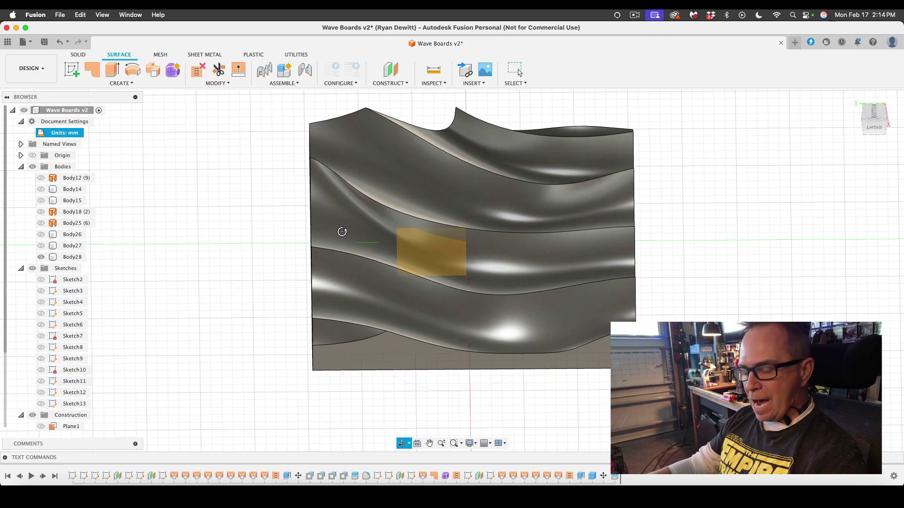
pyautogui.press('Escape')
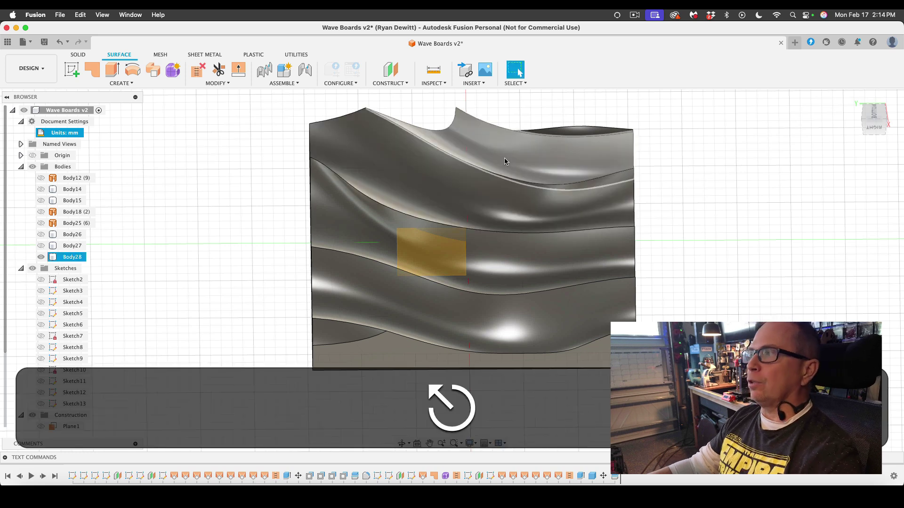
# Step: Fillet the seven edges along the wave crests of the body with a 2 mm radius
pyautogui.click(545, 137)
pyautogui.keyDown('shift'); pyautogui.click(492, 178); pyautogui.keyUp('shift')
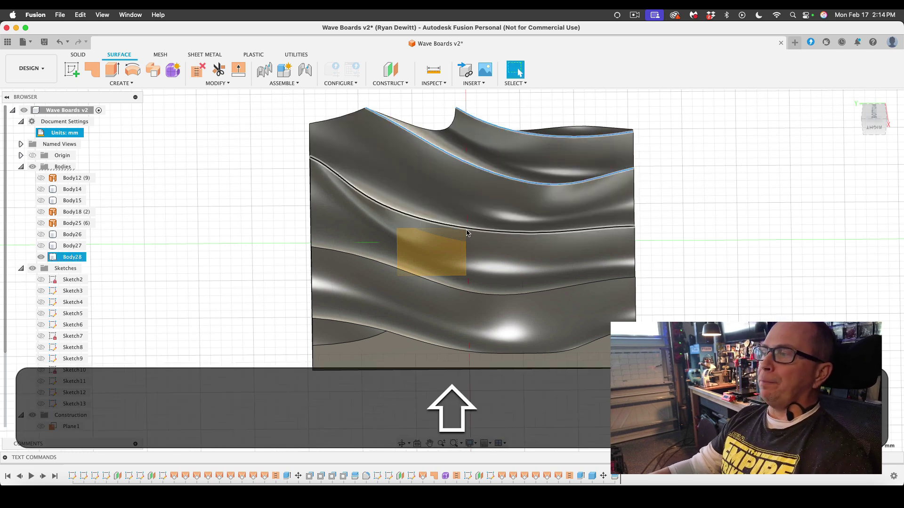
pyautogui.keyDown('shift'); pyautogui.click(480, 232); pyautogui.keyUp('shift')
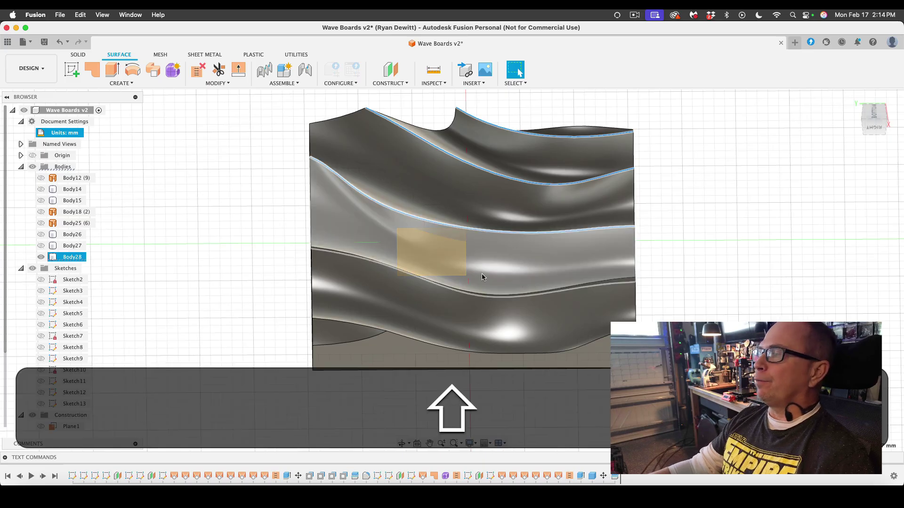
pyautogui.keyDown('shift'); pyautogui.click(473, 294); pyautogui.keyUp('shift')
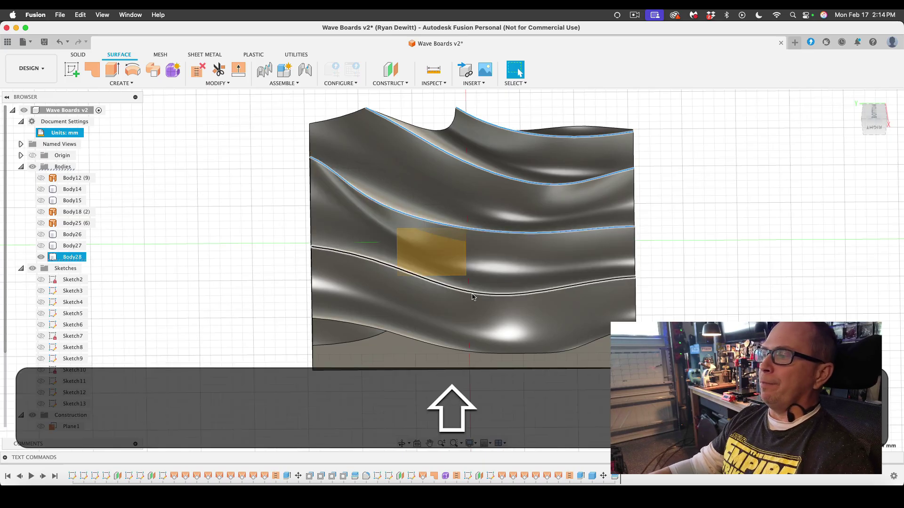
pyautogui.keyDown('shift'); pyautogui.click(372, 337); pyautogui.keyUp('shift')
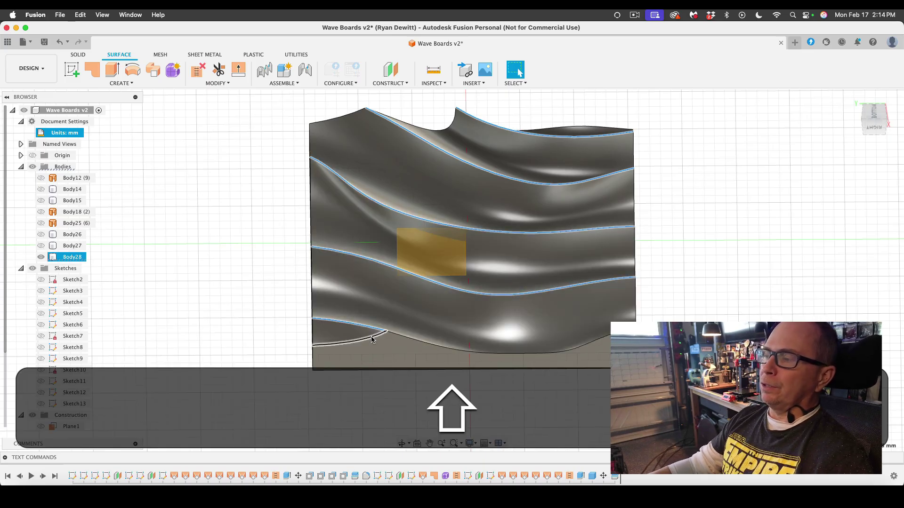
pyautogui.keyDown('shift'); pyautogui.click(401, 339); pyautogui.keyUp('shift')
pyautogui.press('f')
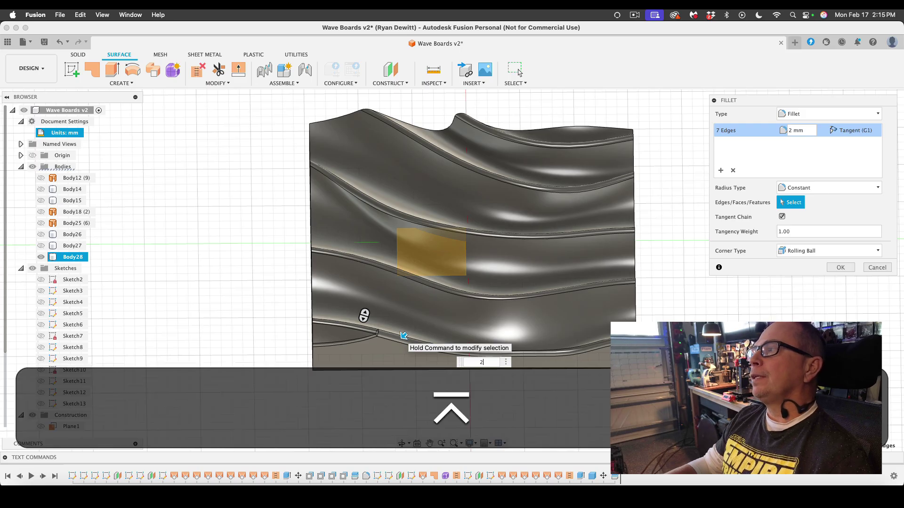
pyautogui.press('Return')
# Step: Face the wavy side of the board and switch to the Render workspace
pyautogui.click(402, 444)
pyautogui.moveTo(409, 339); pyautogui.dragTo(419, 323)
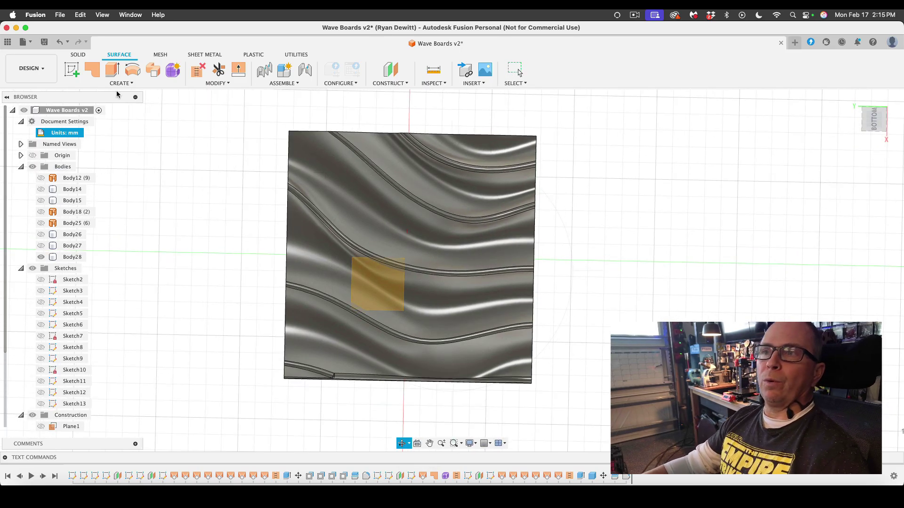
pyautogui.click(31, 68)
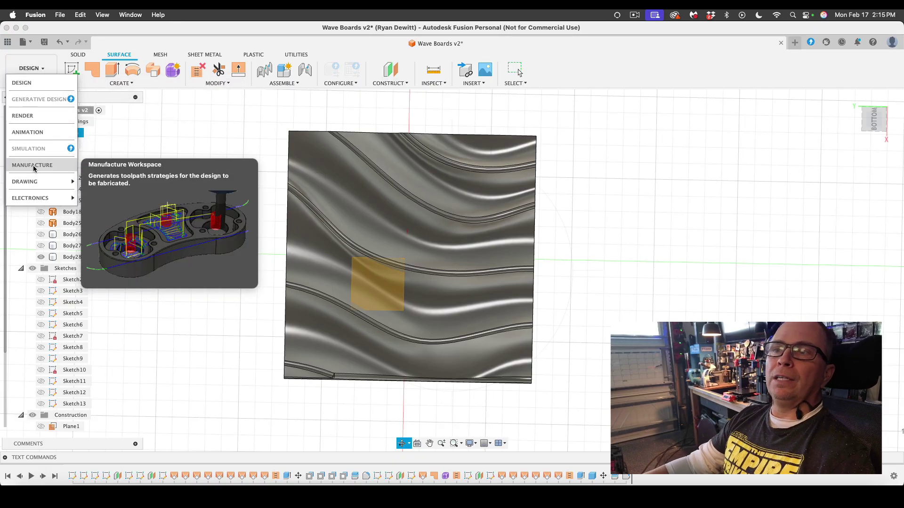
pyautogui.click(32, 115)
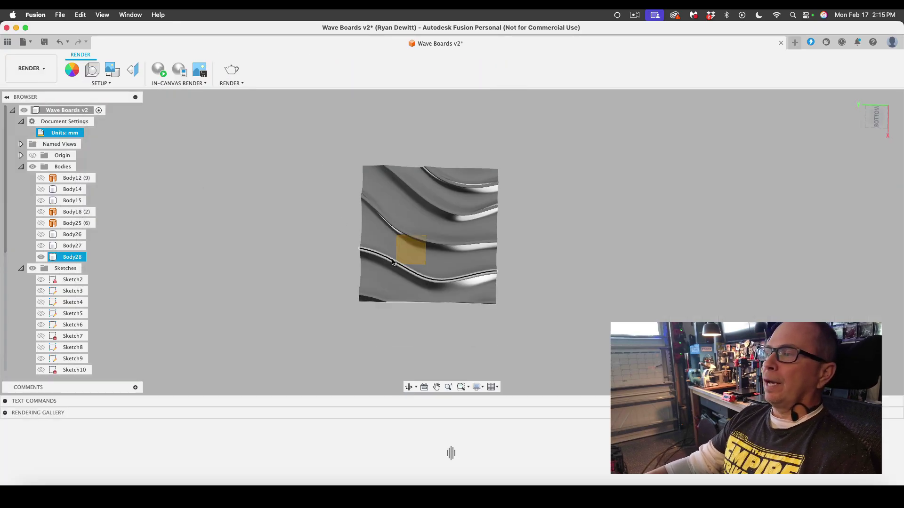
# Step: Apply a dark wood appearance to the wave body and replace it with a reddish-brown wood
pyautogui.click(73, 71)
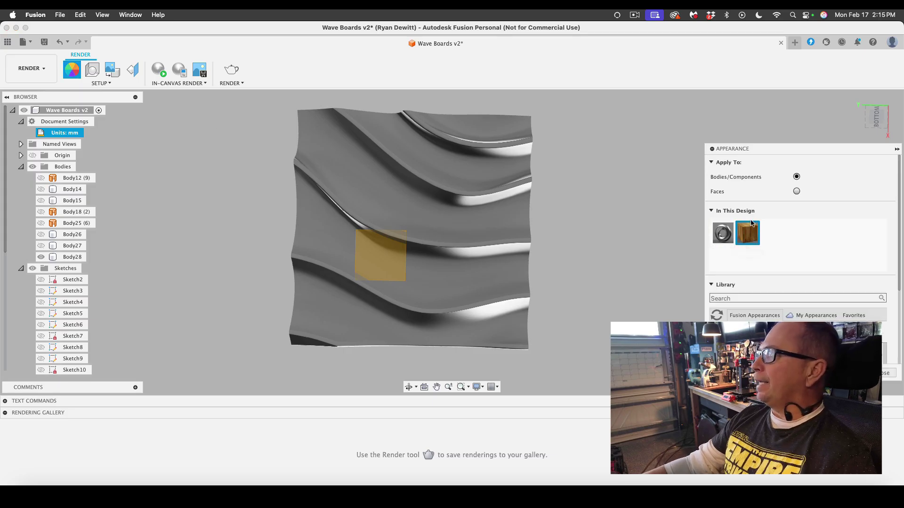
pyautogui.moveTo(747, 232); pyautogui.dragTo(417, 223)
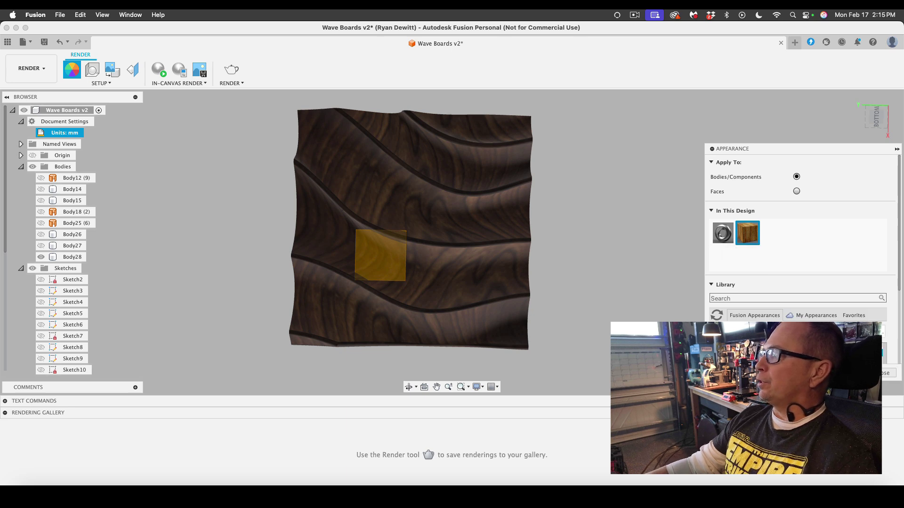
pyautogui.moveTo(747, 233); pyautogui.dragTo(447, 242)
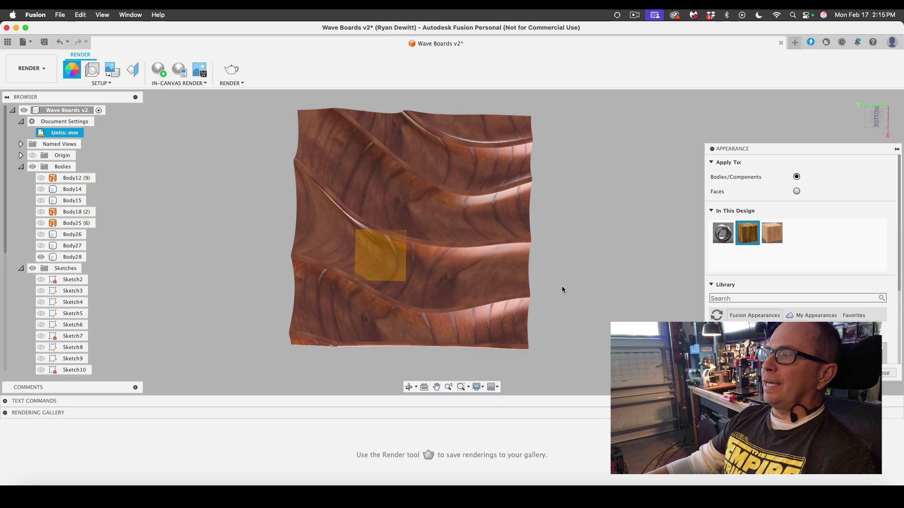
# Step: Hide all construction planes so the wood-textured wave board is shown on its own
pyautogui.scroll(2, 562, 289)
pyautogui.click(408, 387)
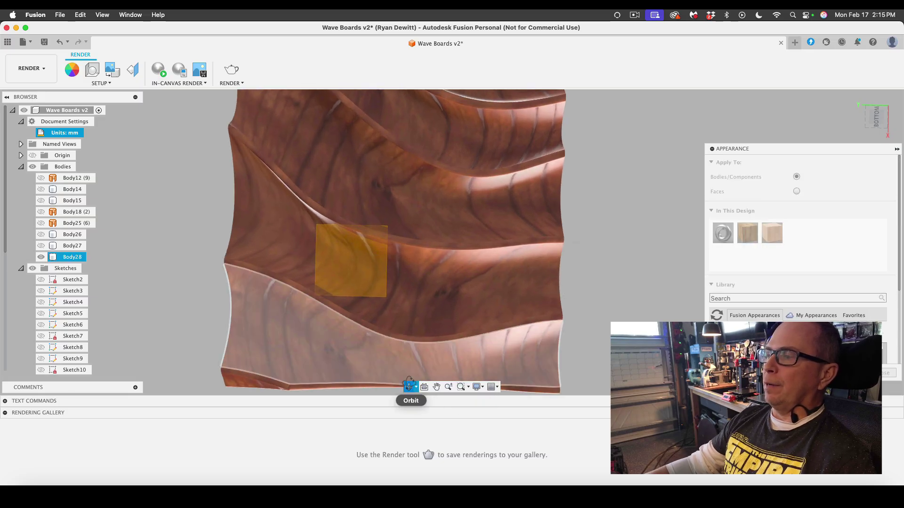
pyautogui.press('Escape')
pyautogui.scroll(-4, 32, 325)
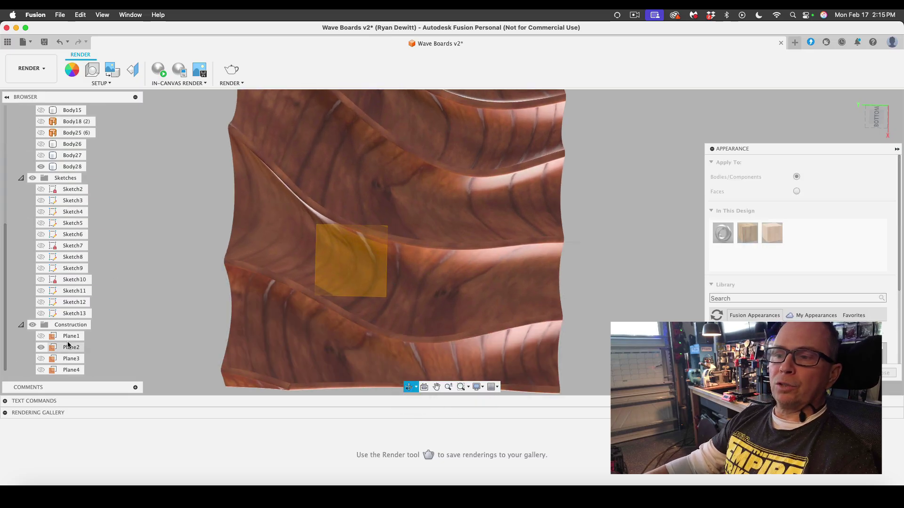
pyautogui.click(32, 325)
pyautogui.moveTo(550, 259); pyautogui.dragTo(422, 224)
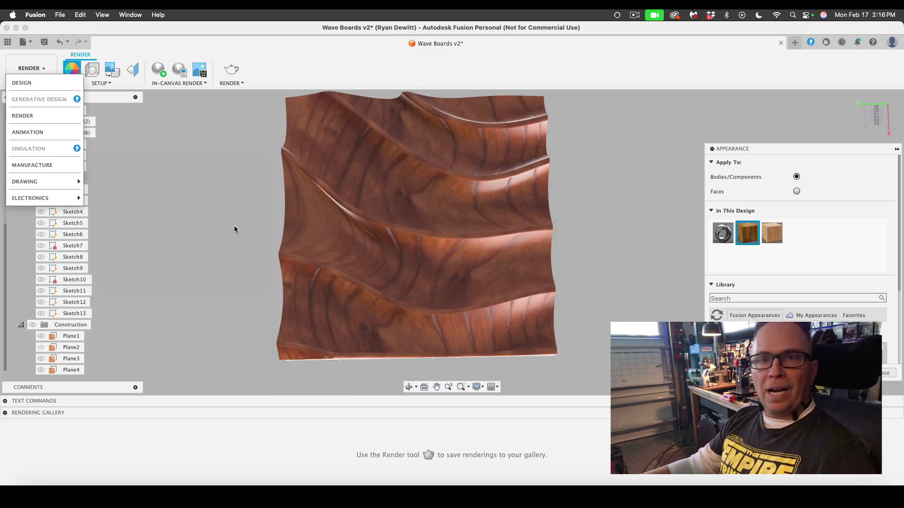